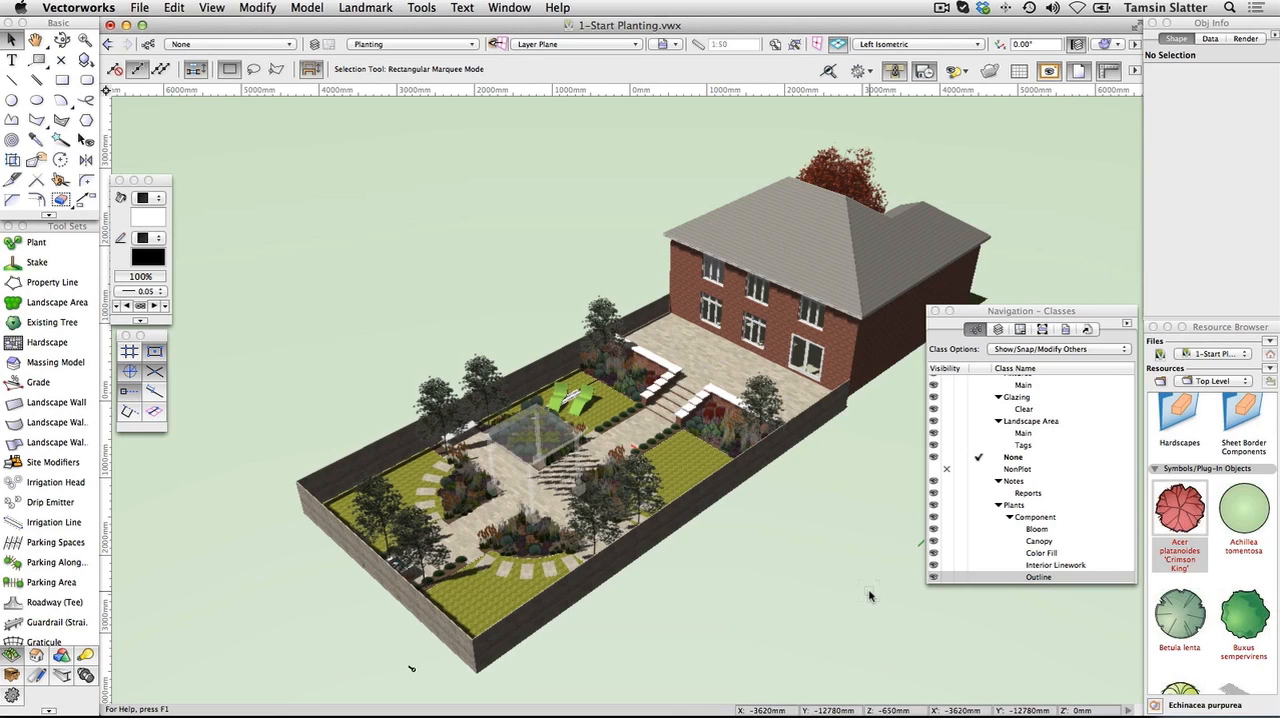
Switch the garden model to Top/Plan view and make Green Roof Planting the active design layer
{"action": "left_click", "coordinate": [961, 46]}
{"action": "left_click", "coordinate": [942, 55]}
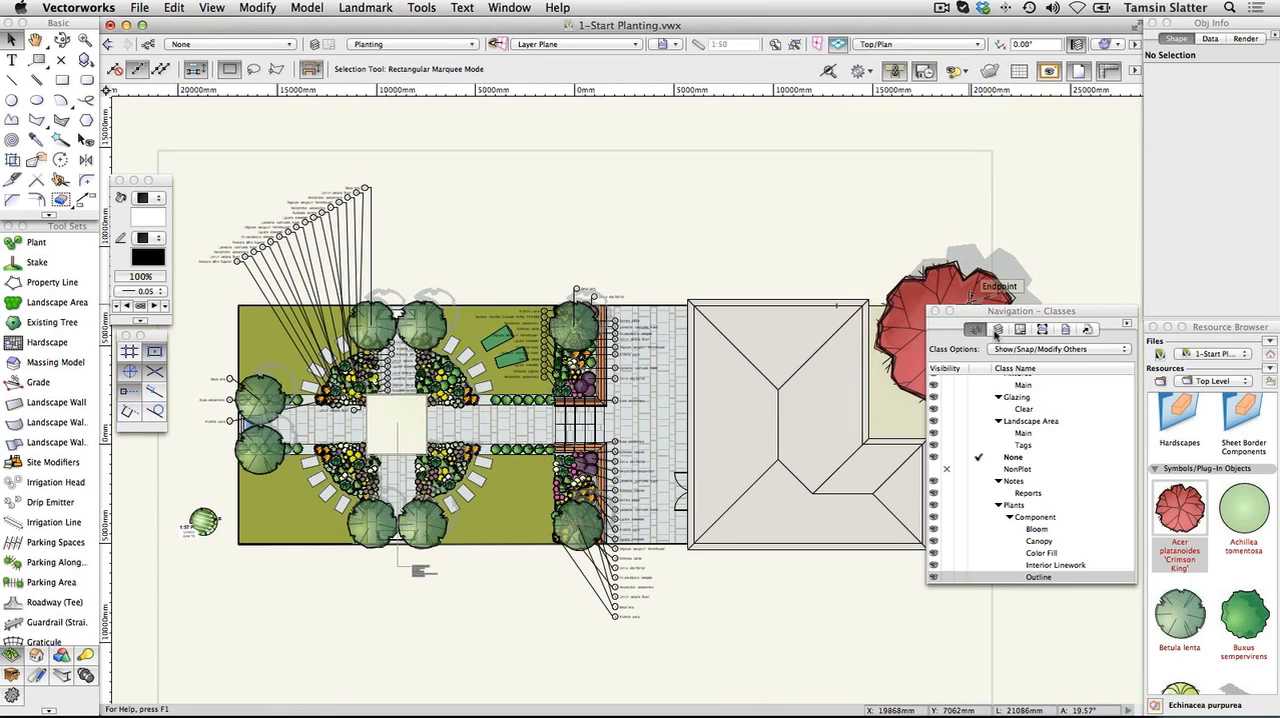
{"action": "left_click", "coordinate": [996, 331]}
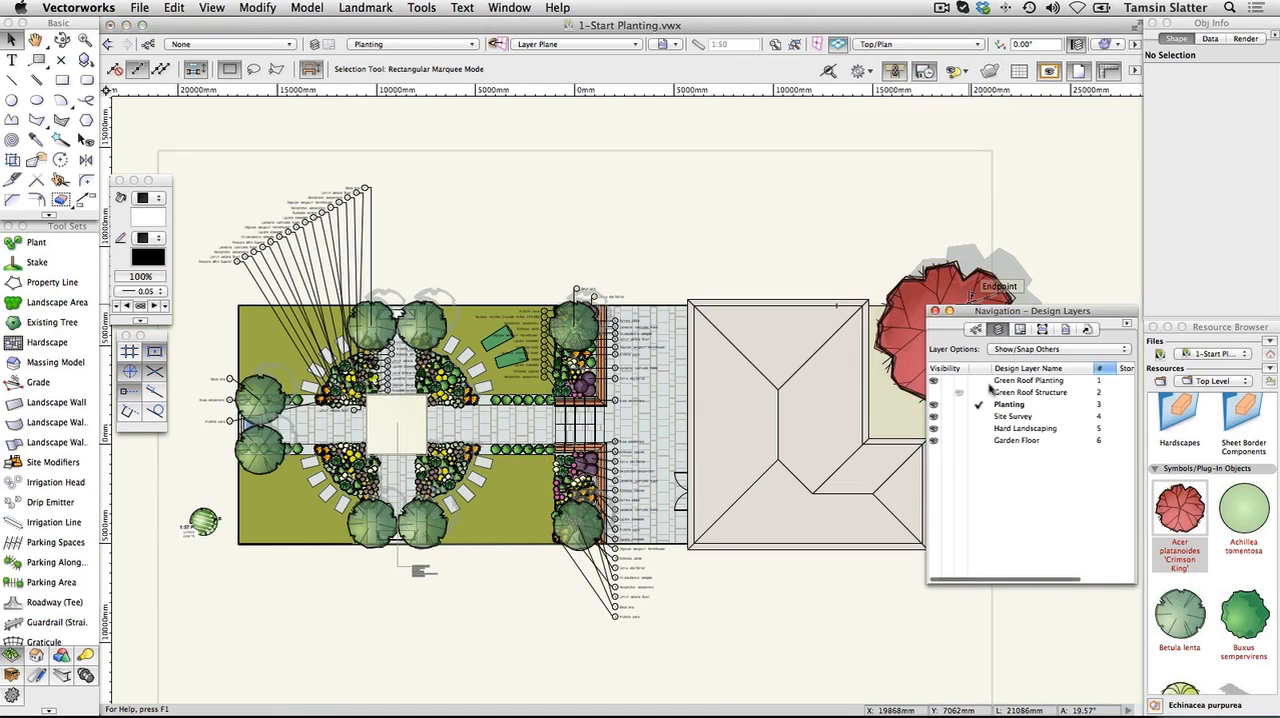
{"action": "left_click", "coordinate": [981, 382]}
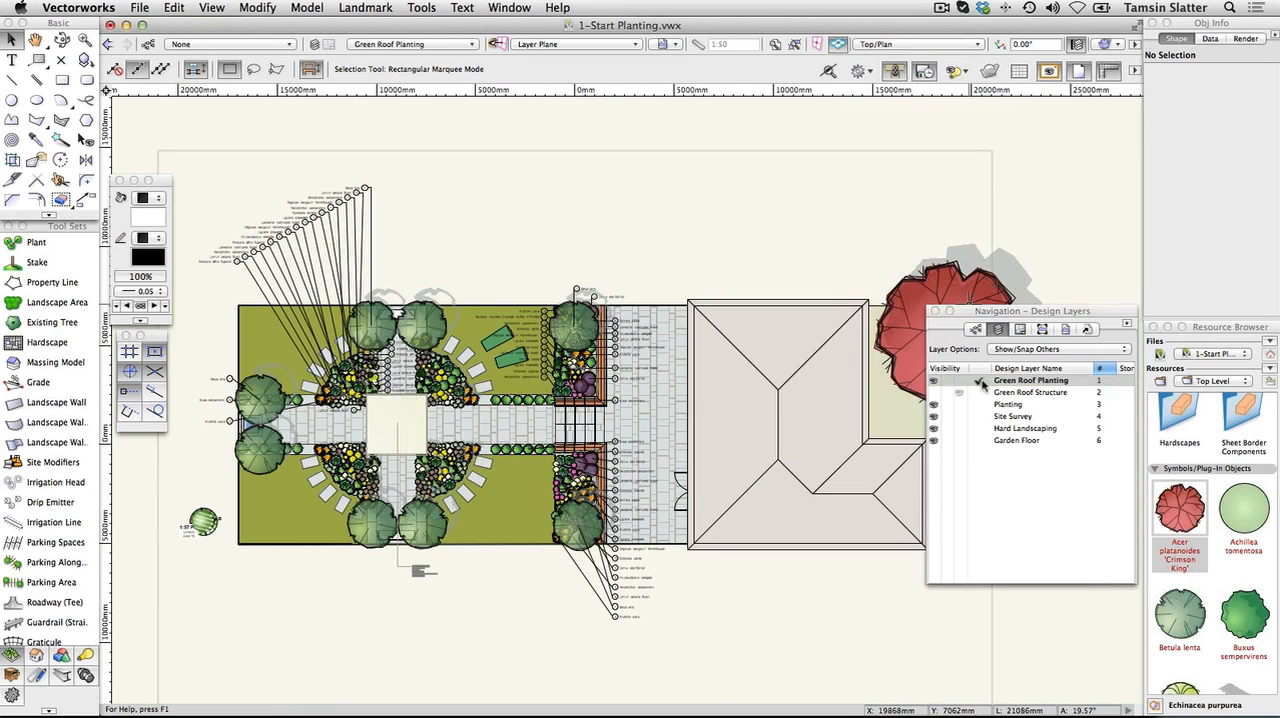
Set the layer options to Gray/Snap Others so the planting around the green roof is greyed out
{"action": "scroll", "coordinate": [338, 432], "scroll_direction": "up", "scroll_amount": 2}
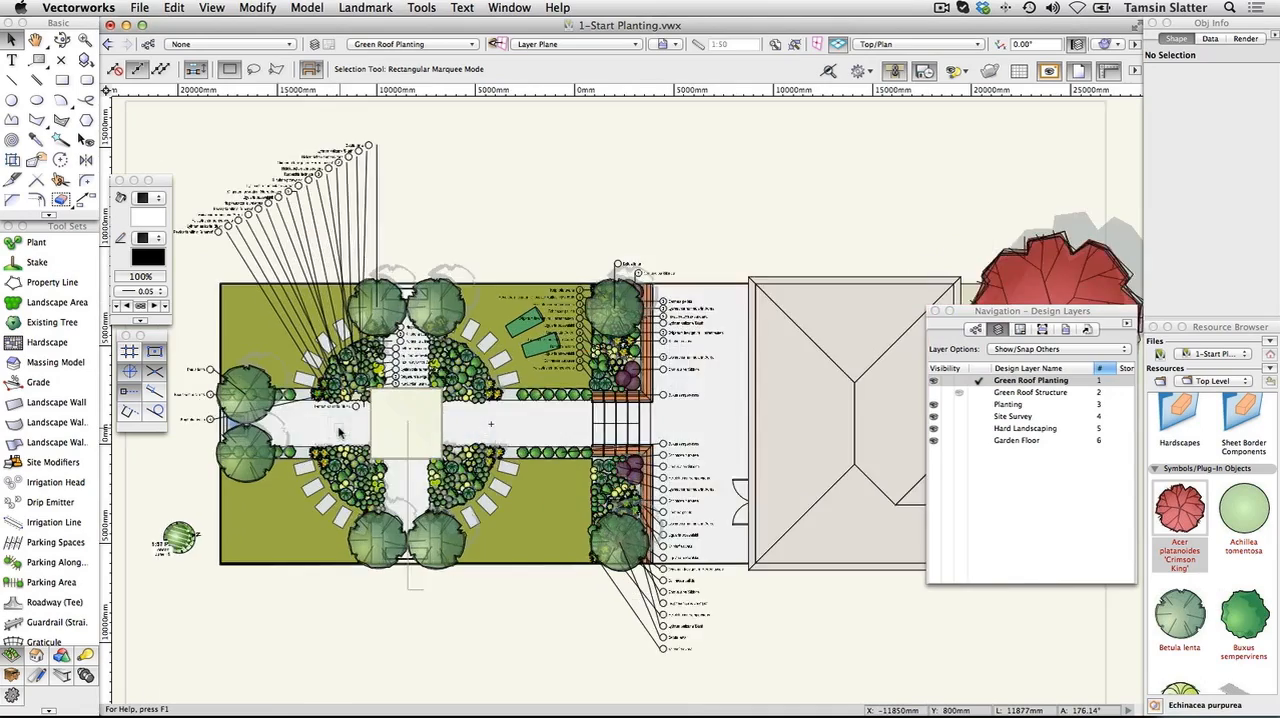
{"action": "scroll", "coordinate": [338, 432], "scroll_direction": "up", "scroll_amount": 5}
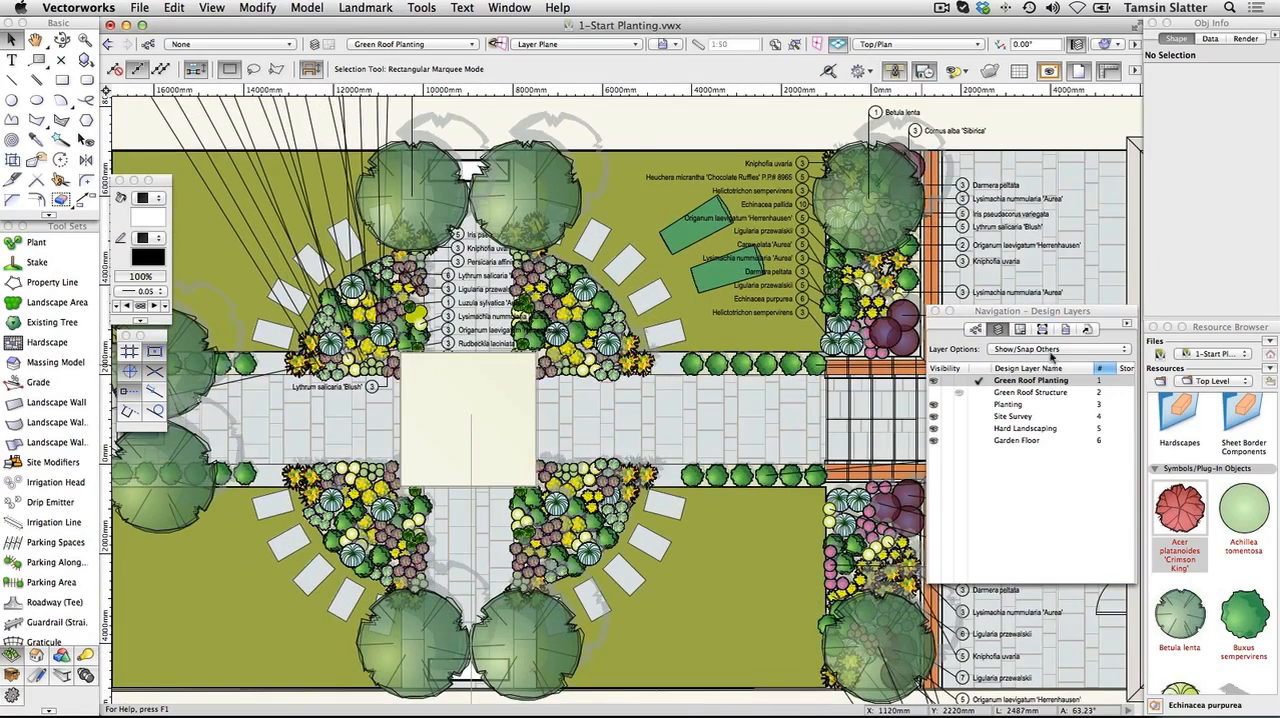
{"action": "left_click", "coordinate": [1050, 350]}
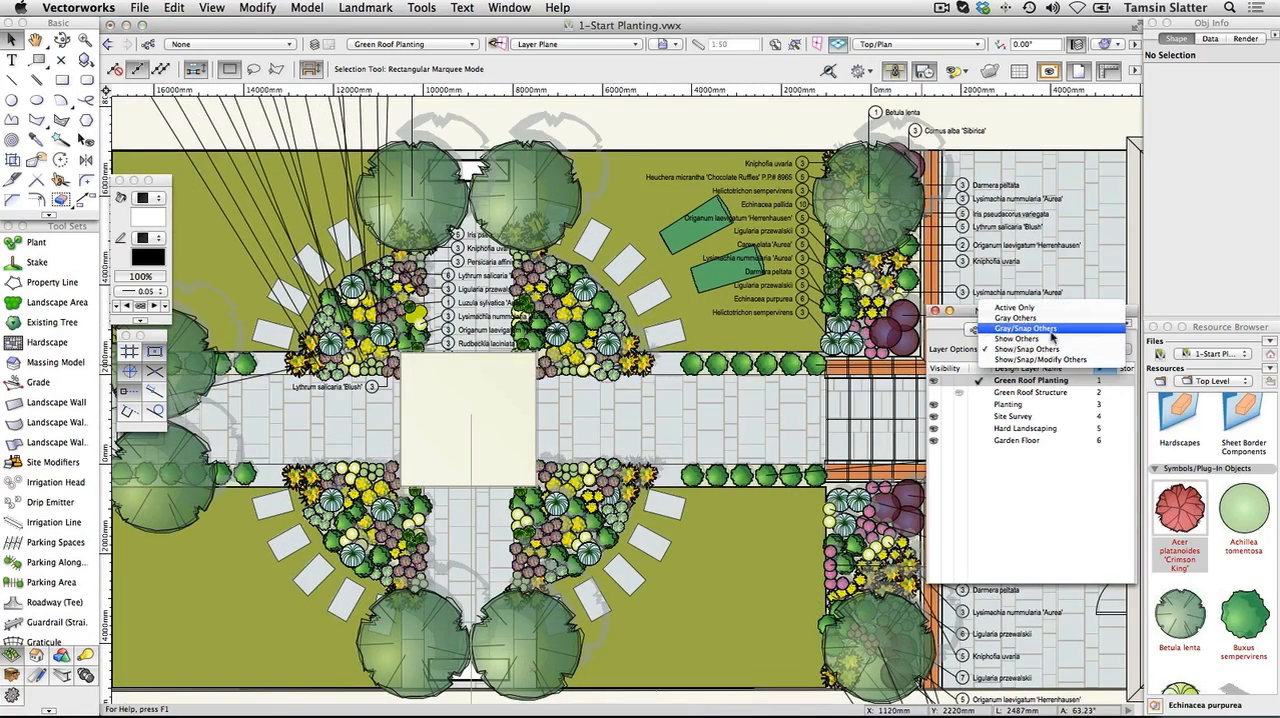
{"action": "left_click", "coordinate": [1050, 330]}
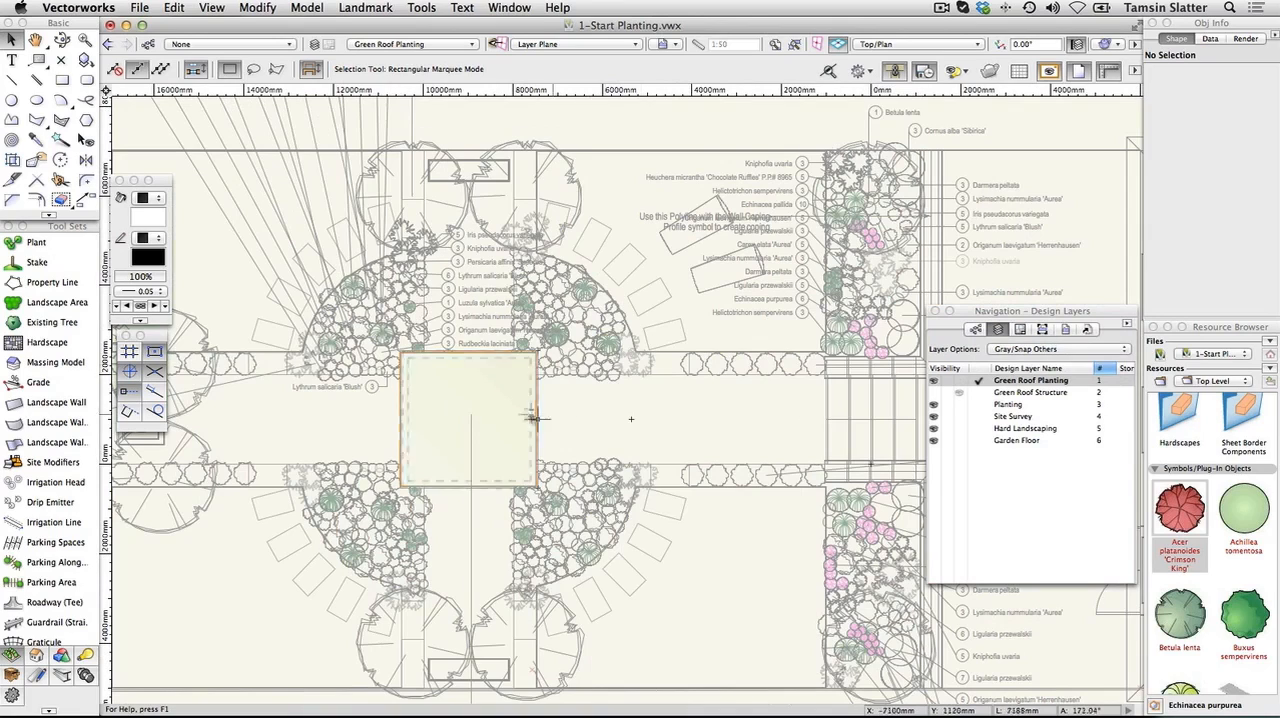
Select the square green roof landscape area, and examine its plant tag and the design layer settings
{"action": "left_click", "coordinate": [453, 413]}
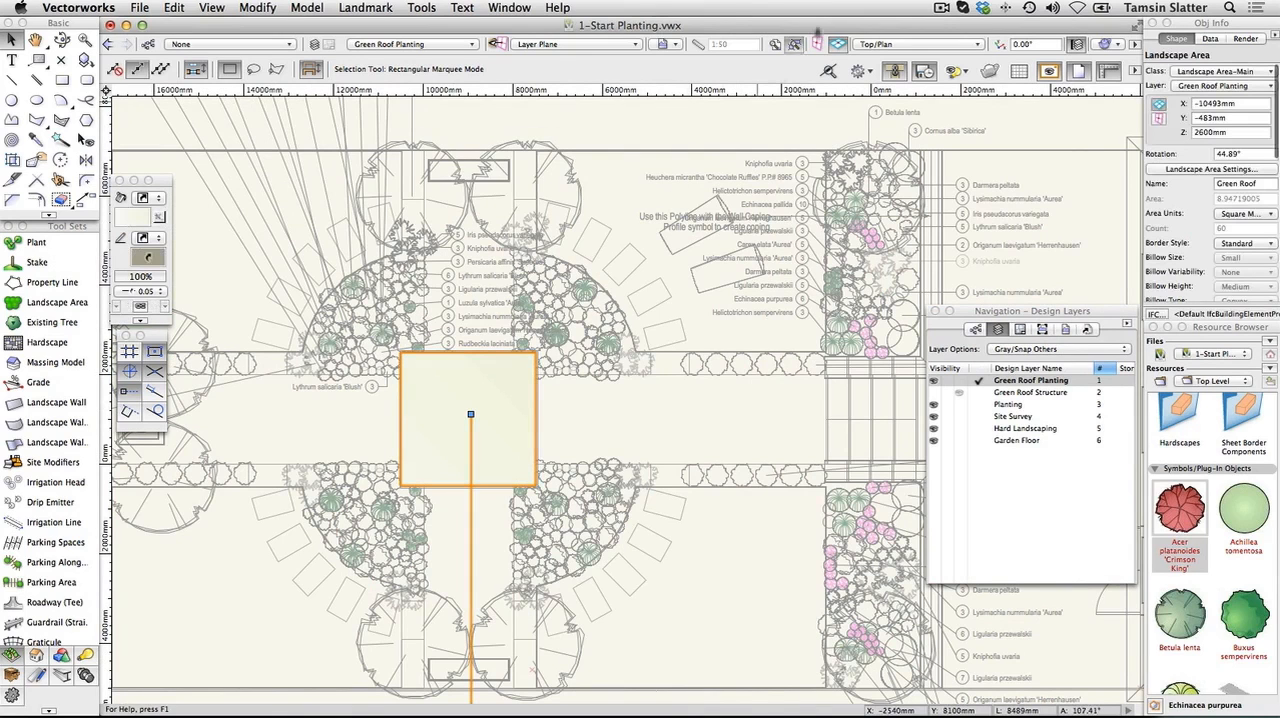
{"action": "left_click", "coordinate": [795, 44]}
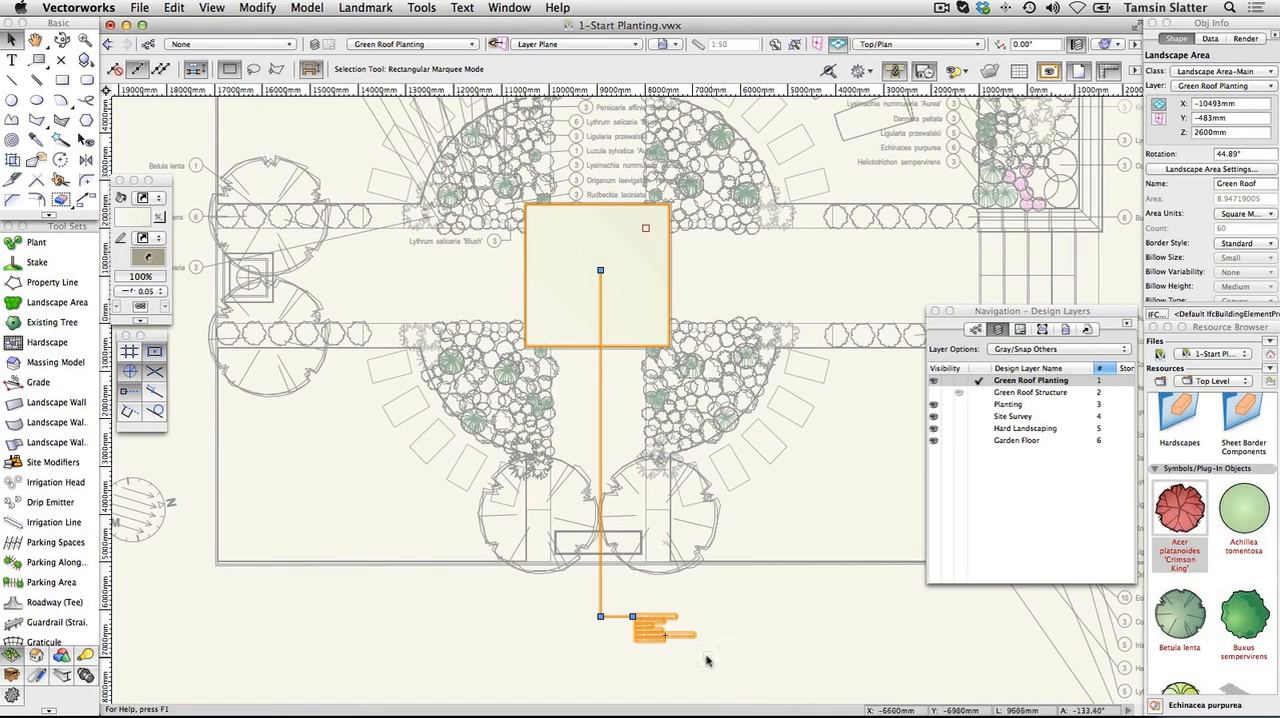
{"action": "scroll", "coordinate": [702, 659], "scroll_direction": "up", "scroll_amount": 6}
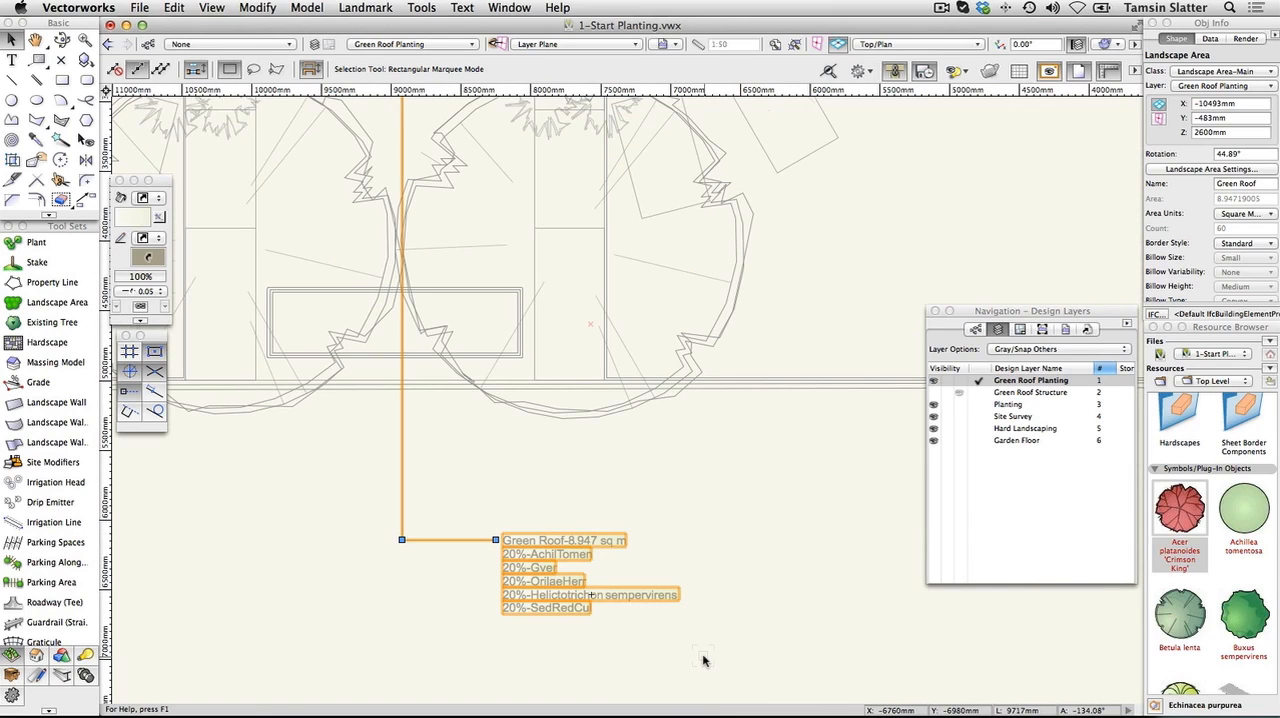
{"action": "scroll", "coordinate": [702, 659], "scroll_direction": "down", "scroll_amount": 6}
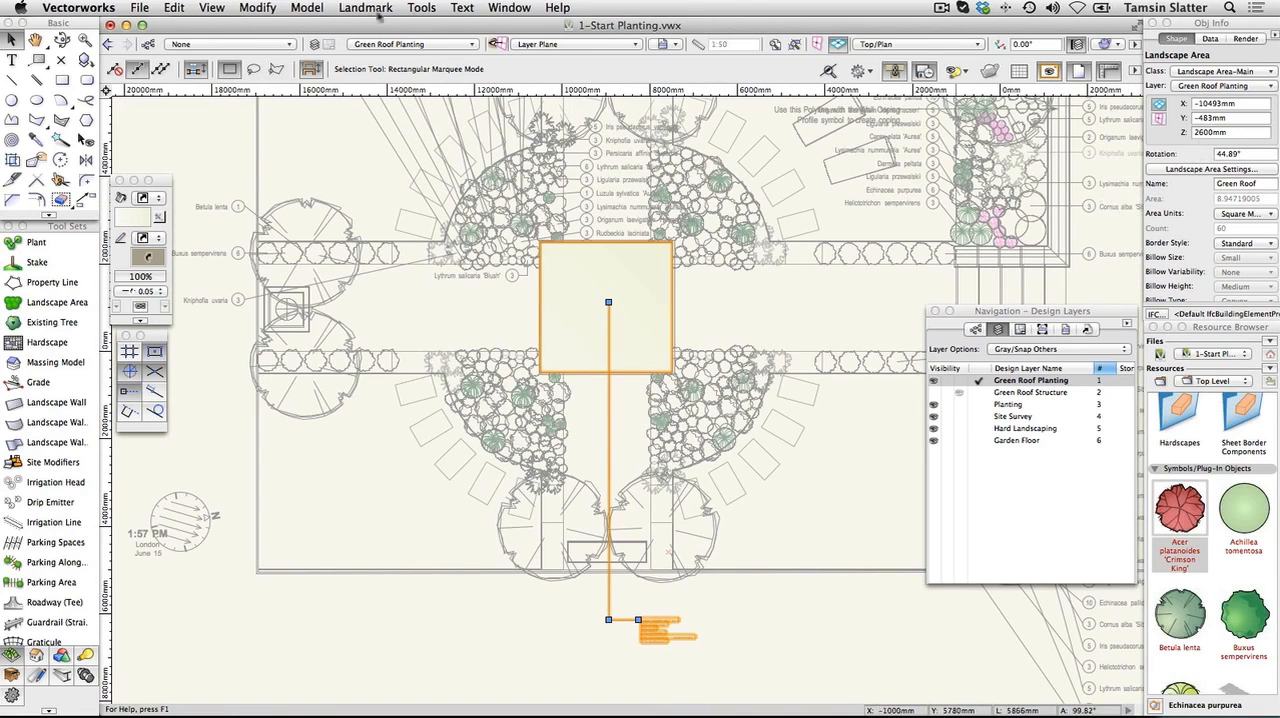
{"action": "left_click", "coordinate": [320, 45]}
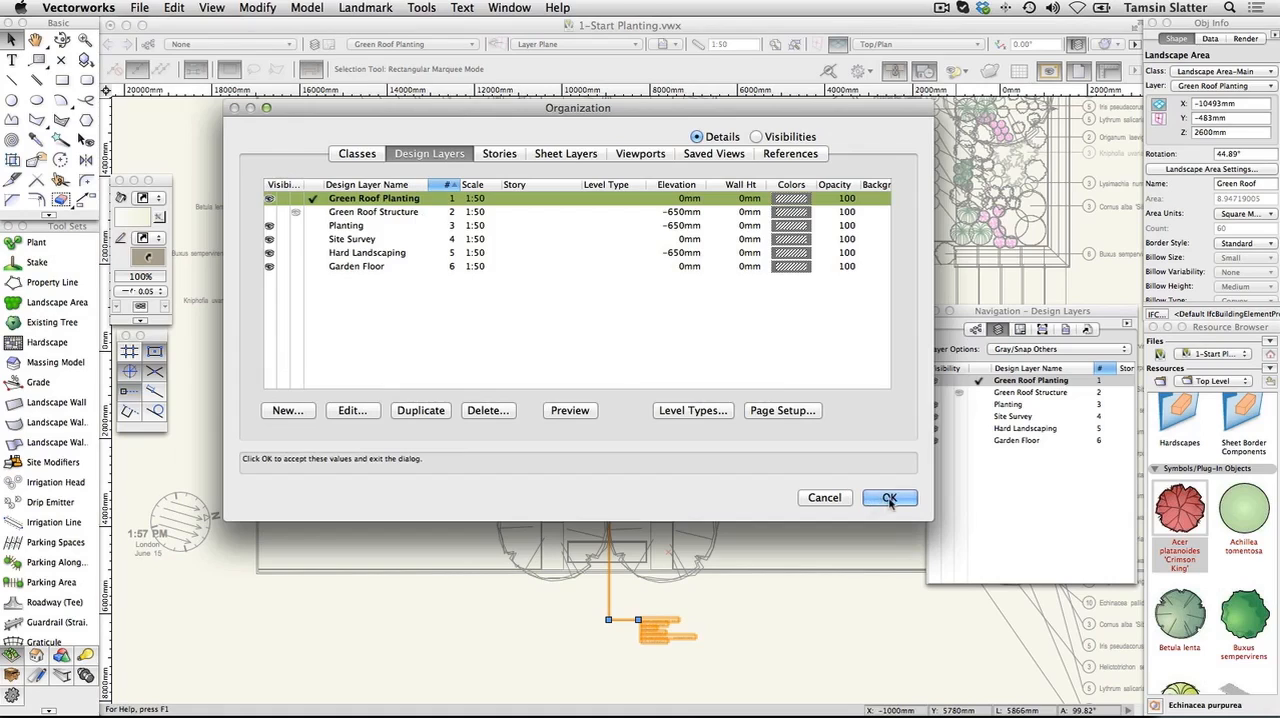
{"action": "left_click", "coordinate": [889, 498]}
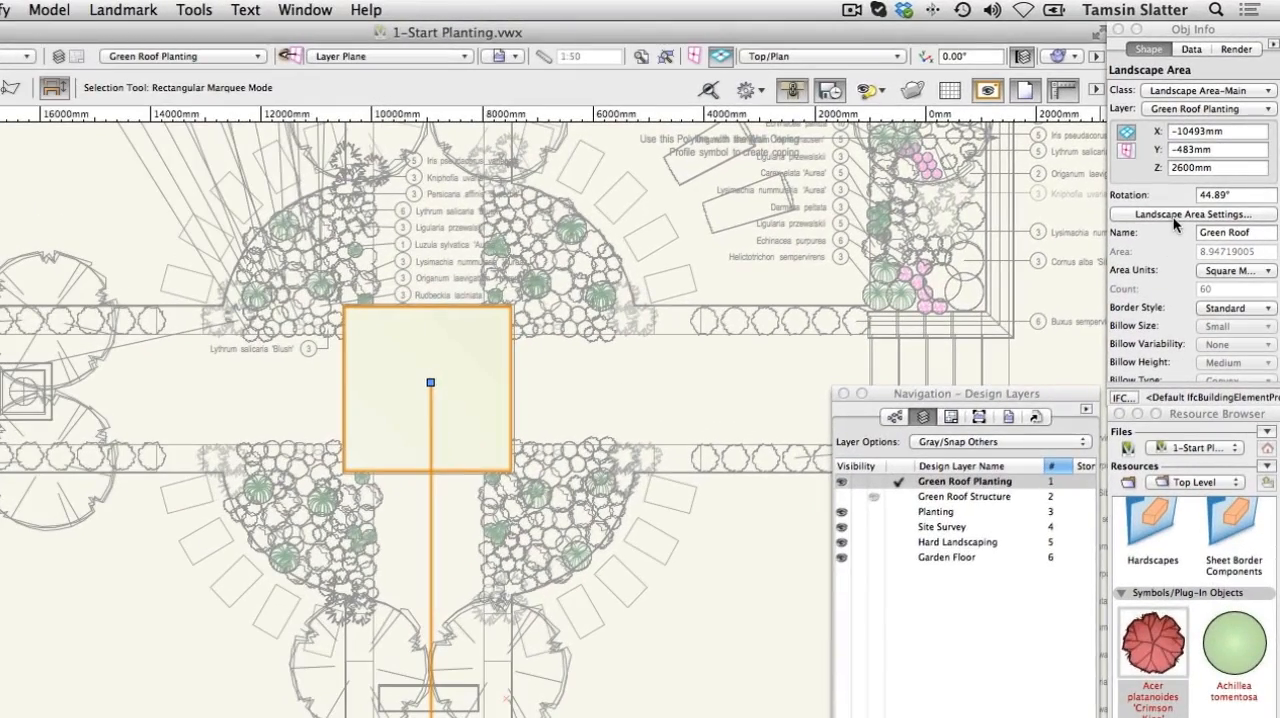
In the green roof's landscape area settings, set the tag class to Landscape Area-Tags
{"action": "left_click", "coordinate": [1173, 216]}
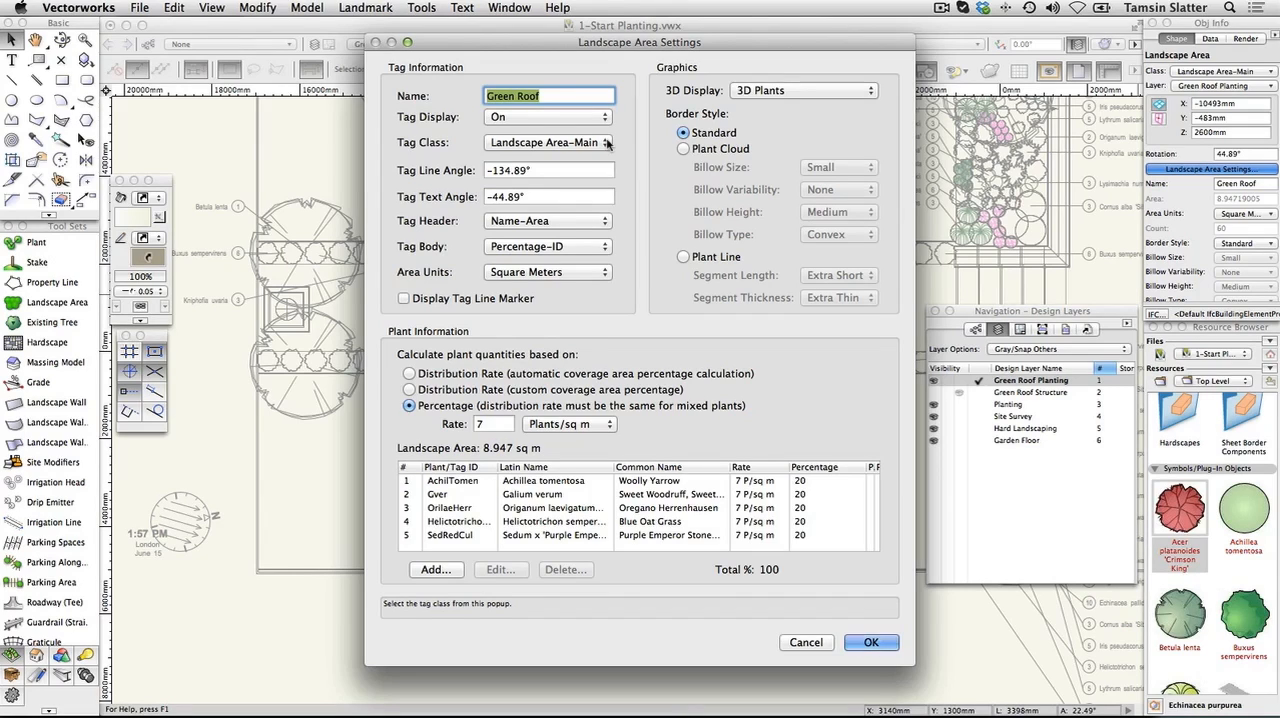
{"action": "left_click", "coordinate": [607, 144]}
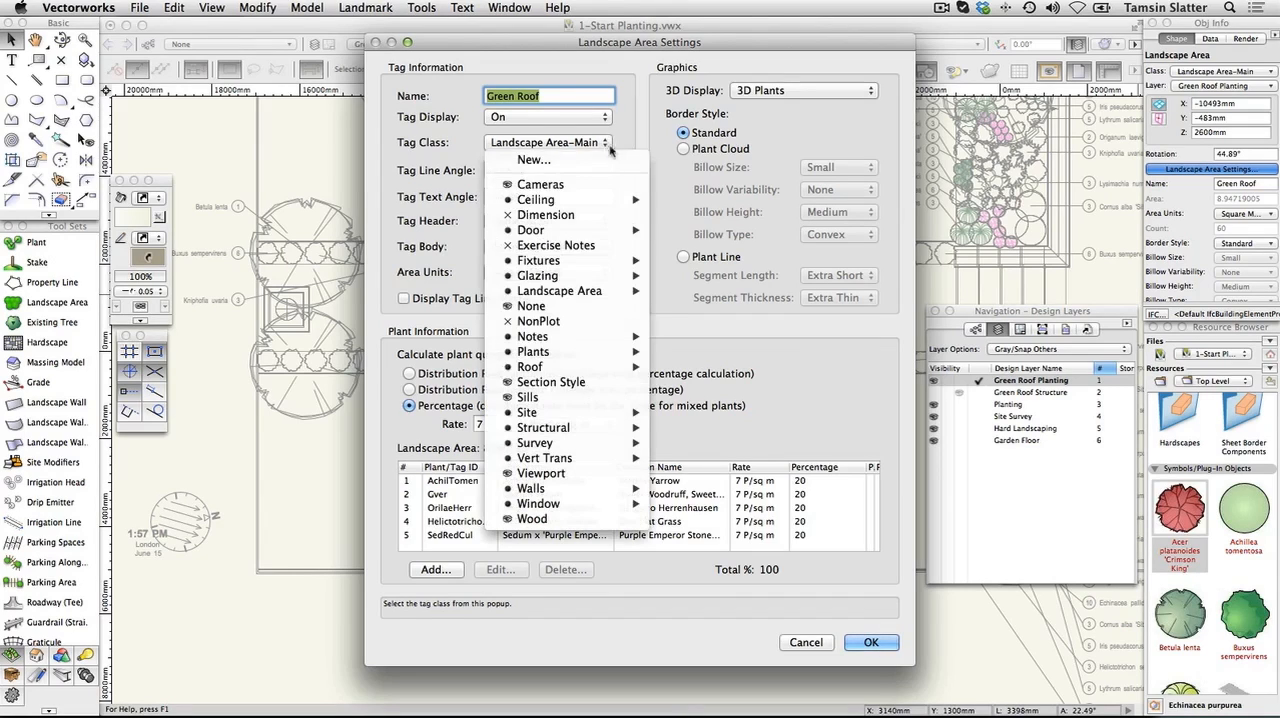
{"action": "mouse_move", "coordinate": [625, 291]}
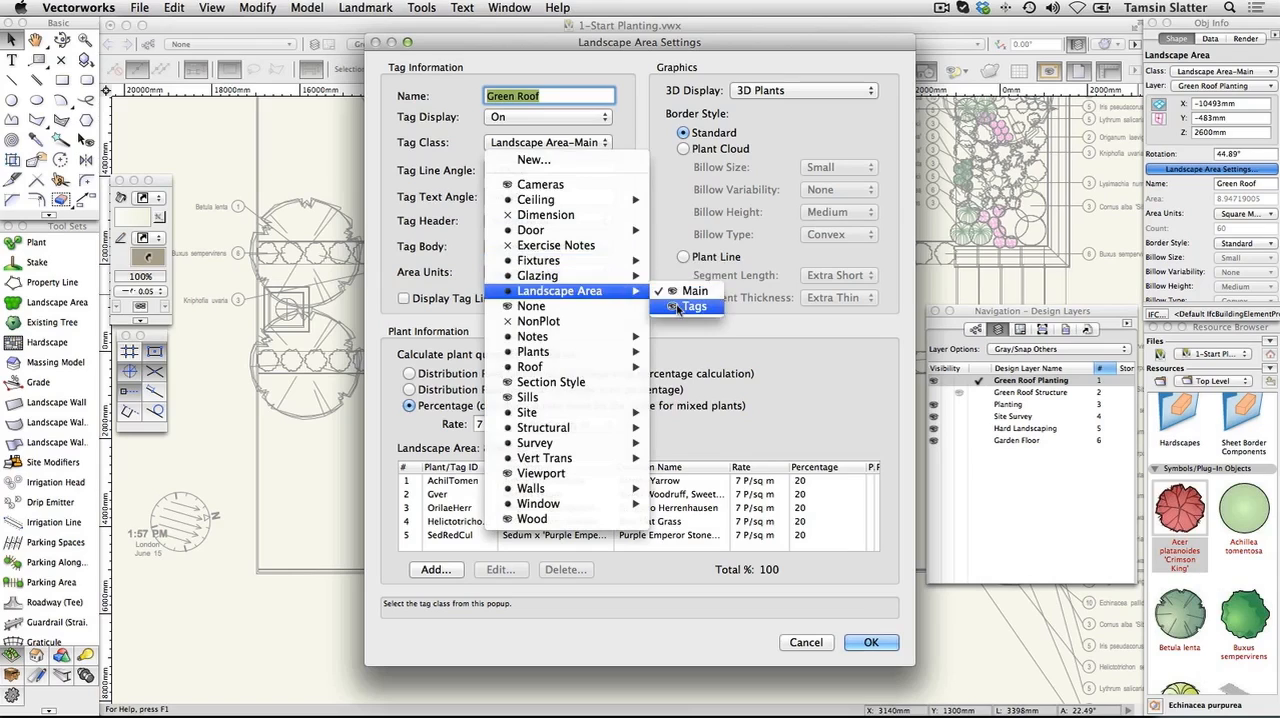
{"action": "left_click", "coordinate": [684, 306]}
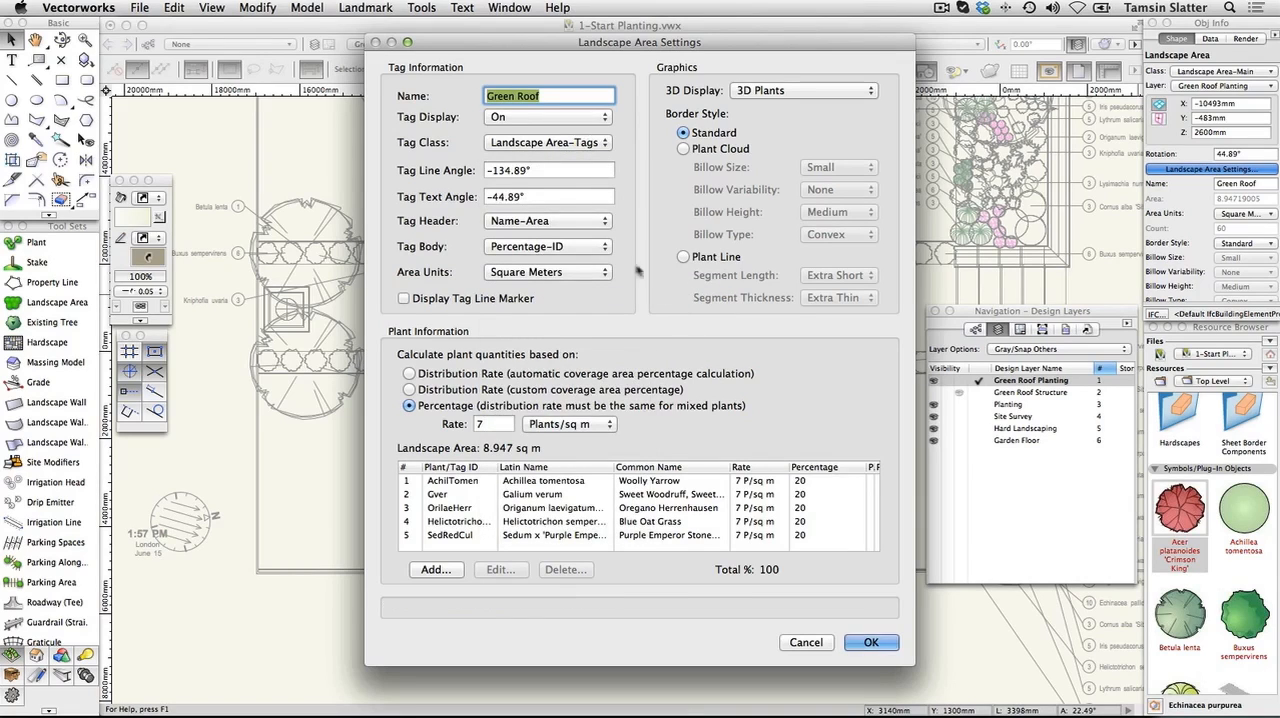
Use Name-Area as the landscape area's tag header and Percentage-Latin Name as its tag body
{"action": "left_click", "coordinate": [604, 220]}
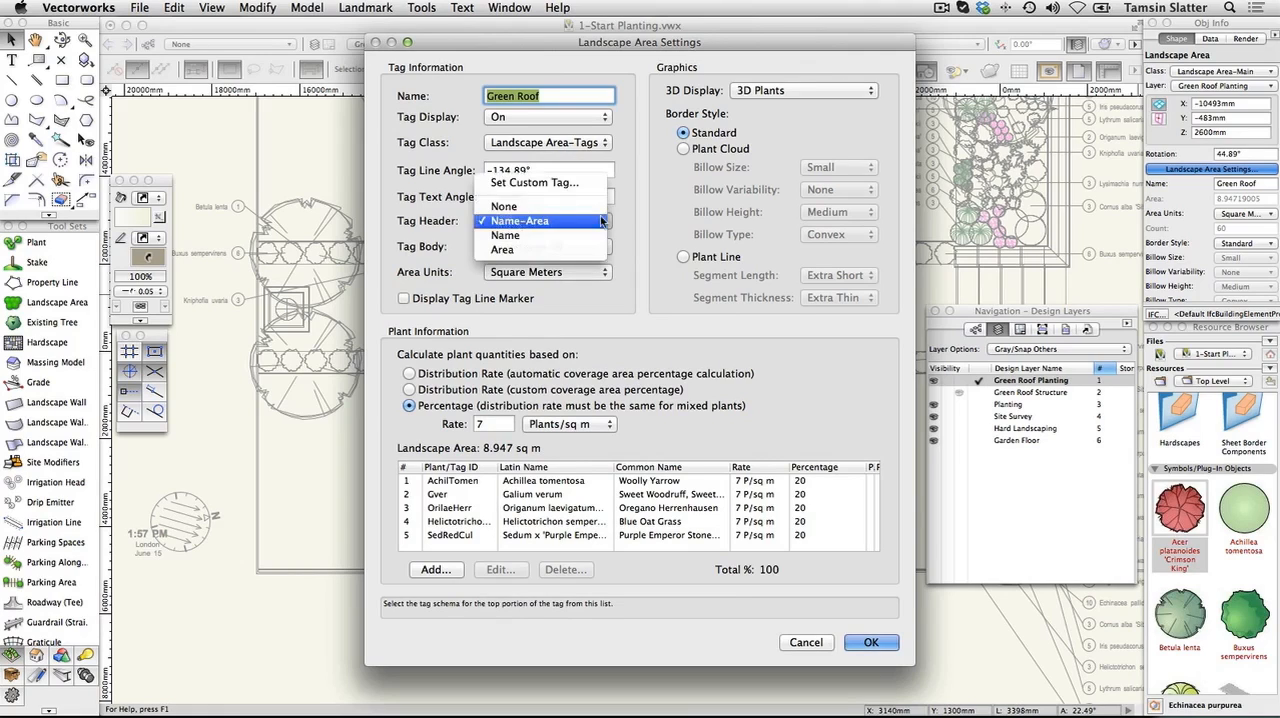
{"action": "left_click", "coordinate": [603, 220]}
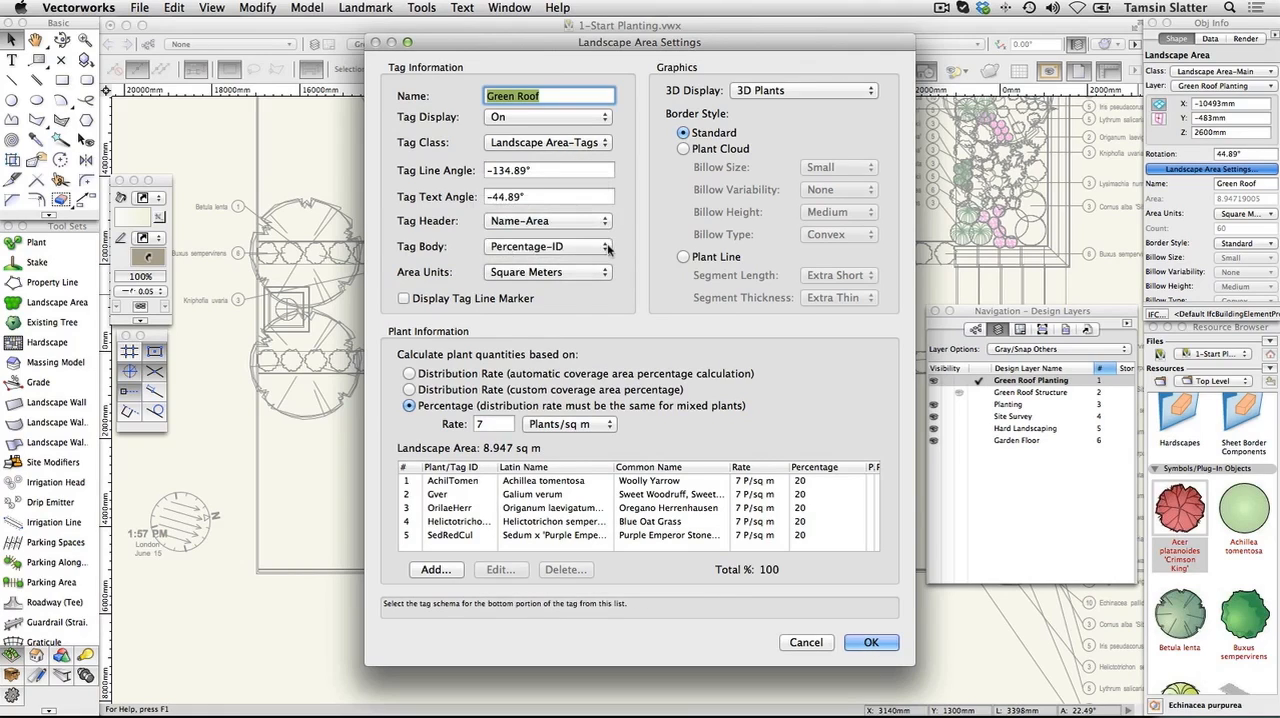
{"action": "left_click", "coordinate": [607, 247]}
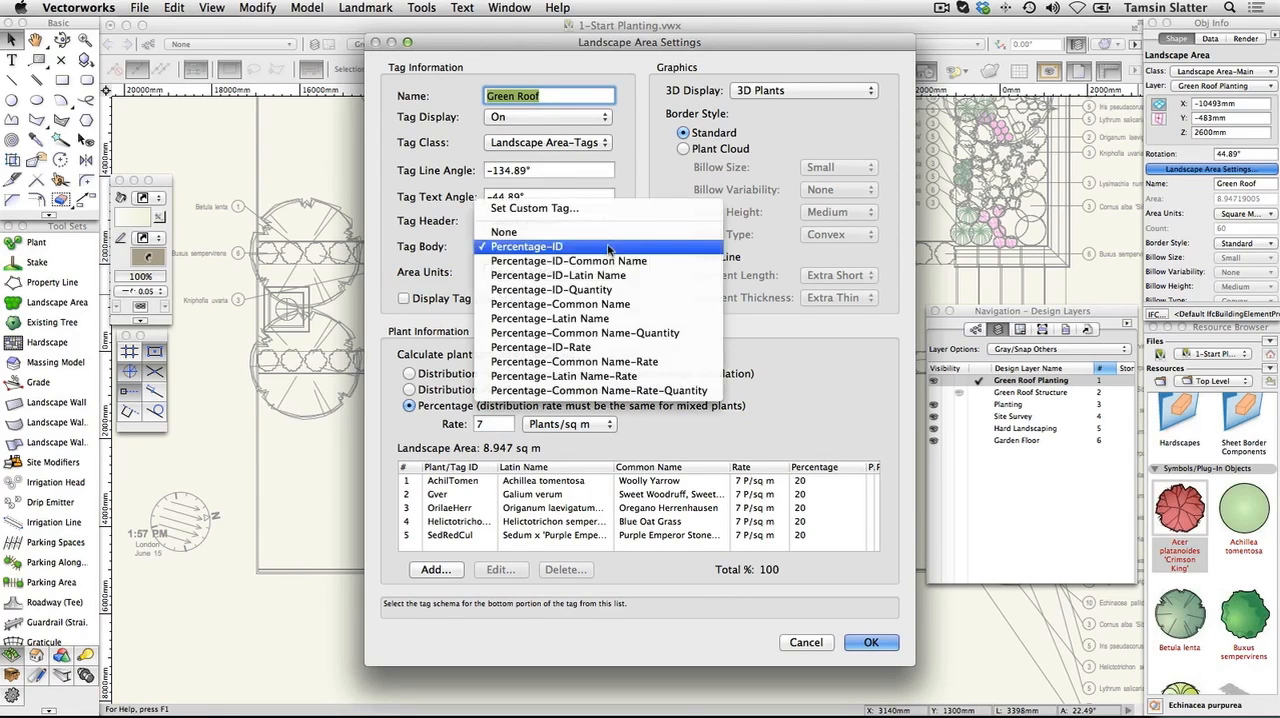
{"action": "left_click", "coordinate": [610, 318]}
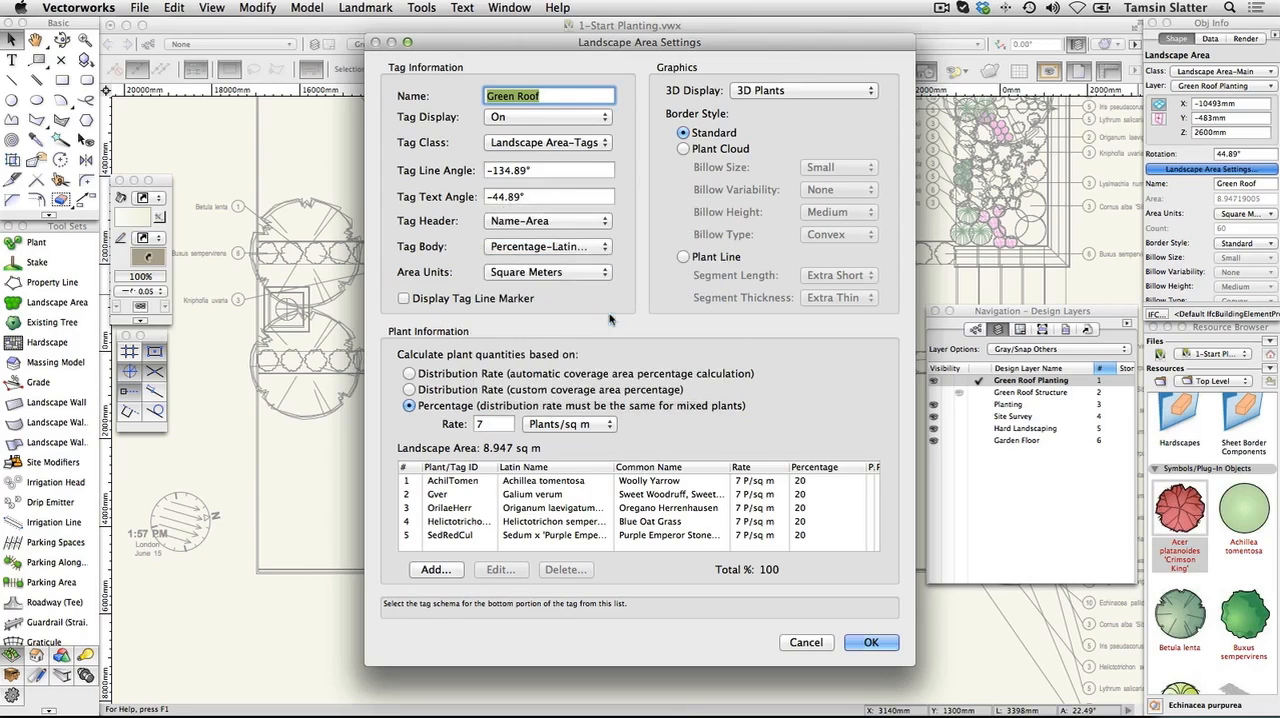
Use Square Meters as the area units, choose the Plant Line border style, and apply the landscape area settings
{"action": "left_click", "coordinate": [605, 272]}
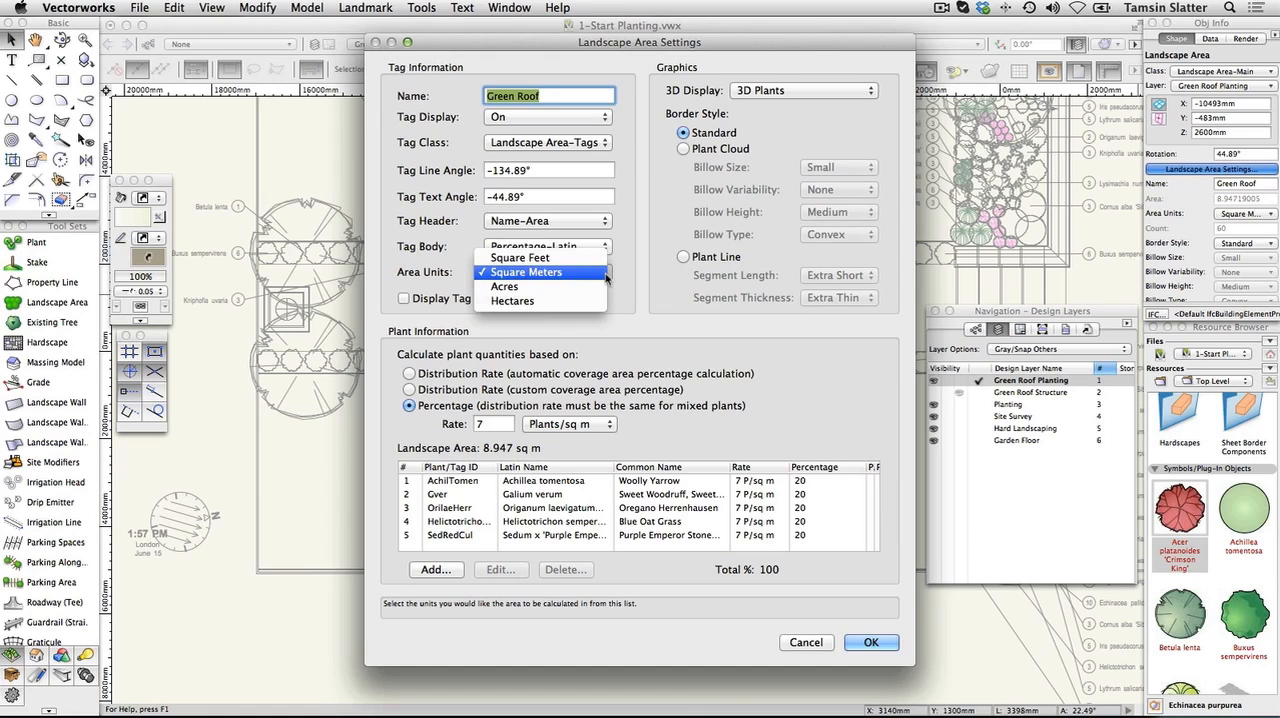
{"action": "left_click", "coordinate": [605, 276]}
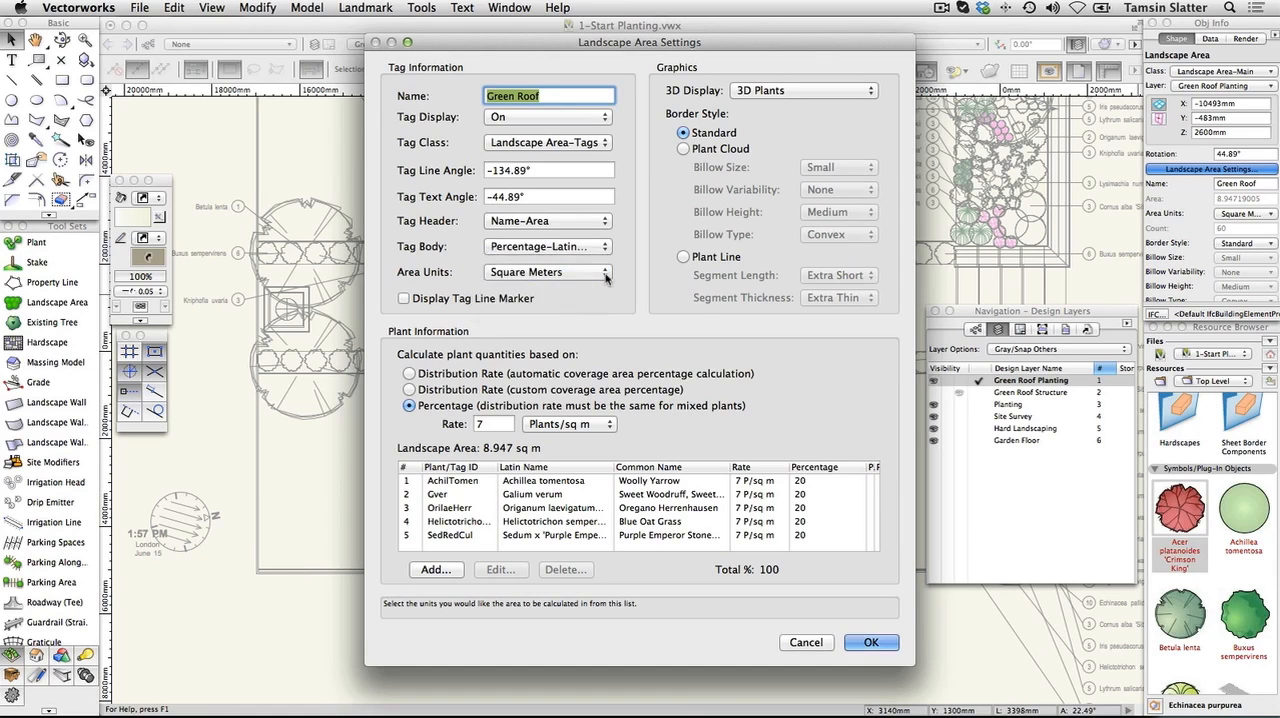
{"action": "left_click", "coordinate": [694, 258]}
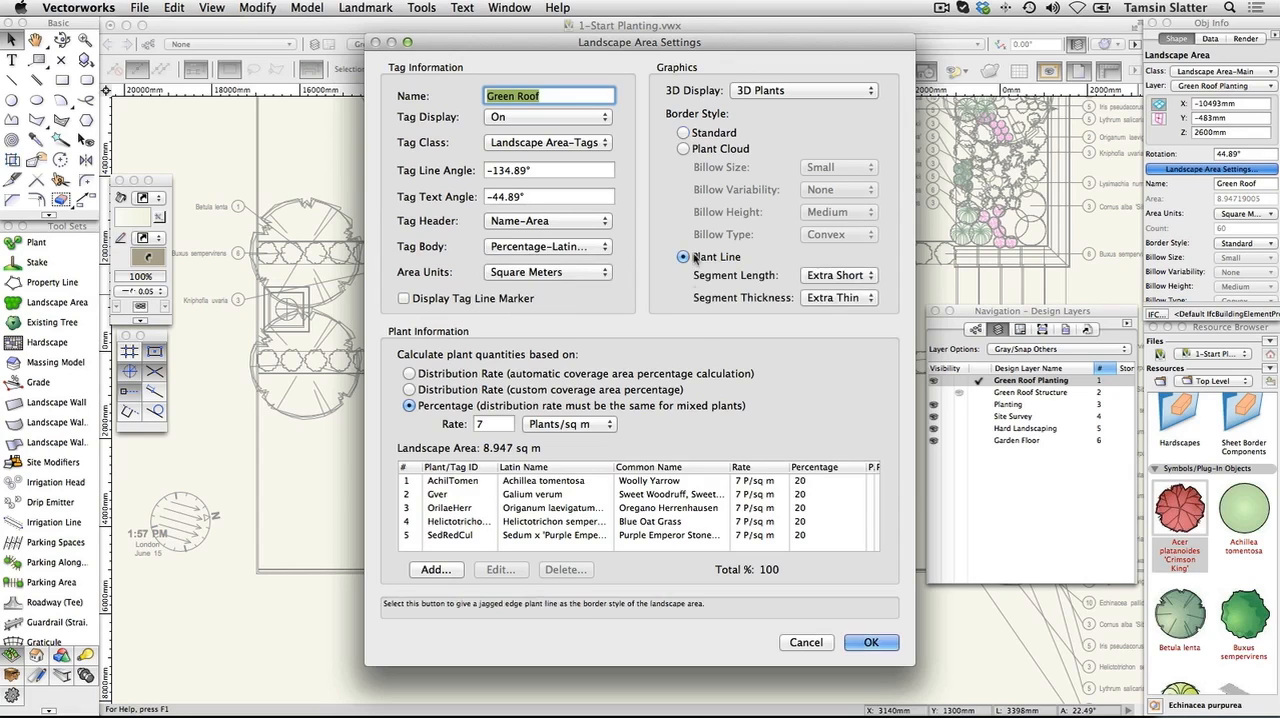
{"action": "left_click", "coordinate": [868, 643]}
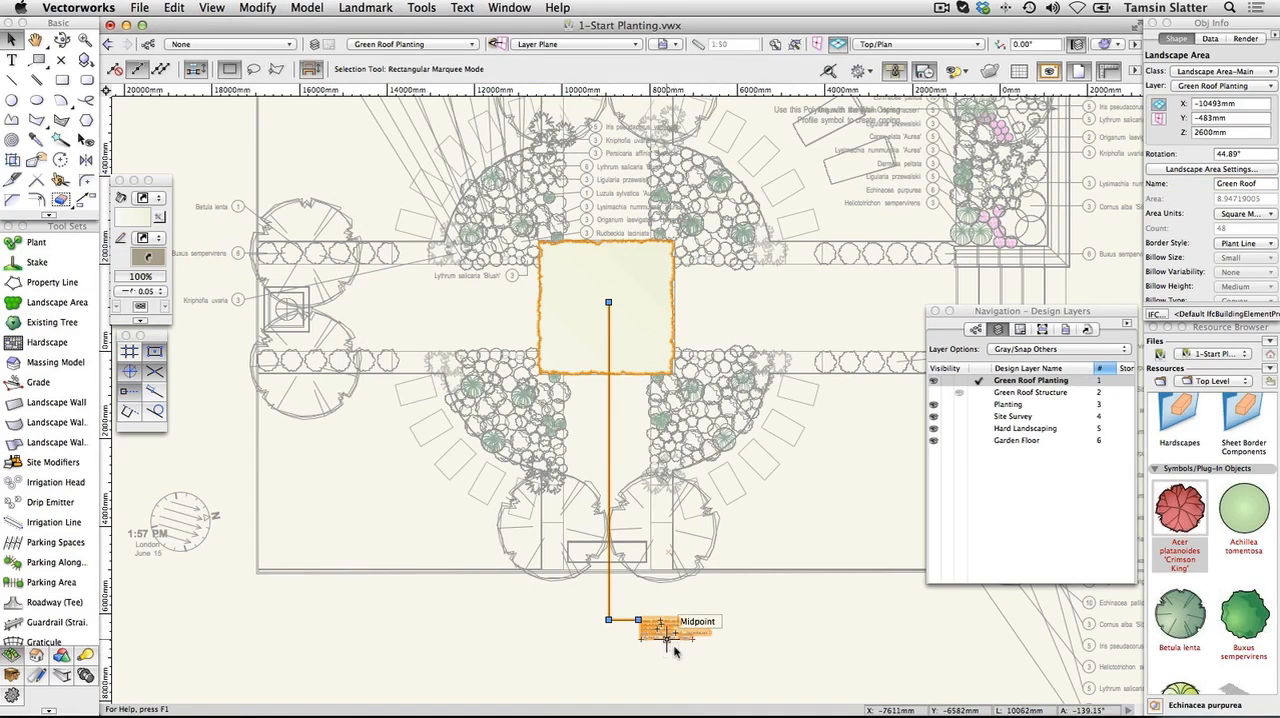
{"action": "scroll", "coordinate": [674, 651], "scroll_direction": "up", "scroll_amount": 2}
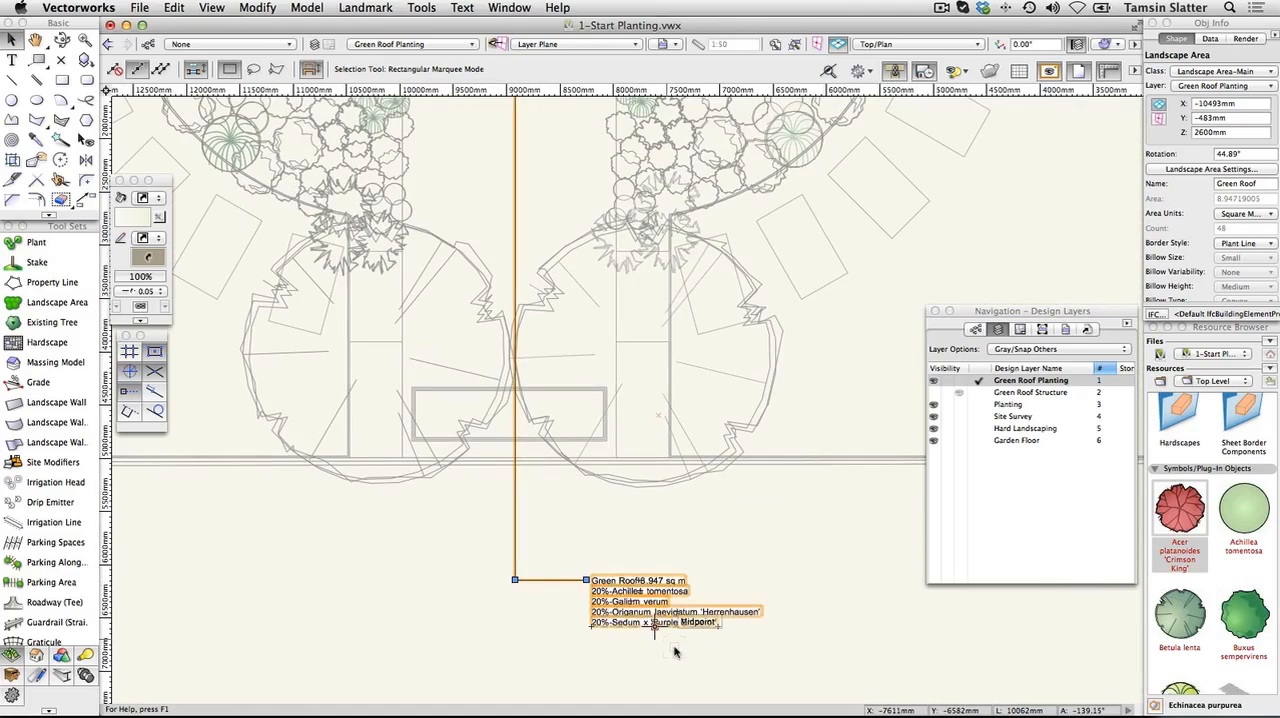
{"action": "scroll", "coordinate": [674, 651], "scroll_direction": "down", "scroll_amount": 3}
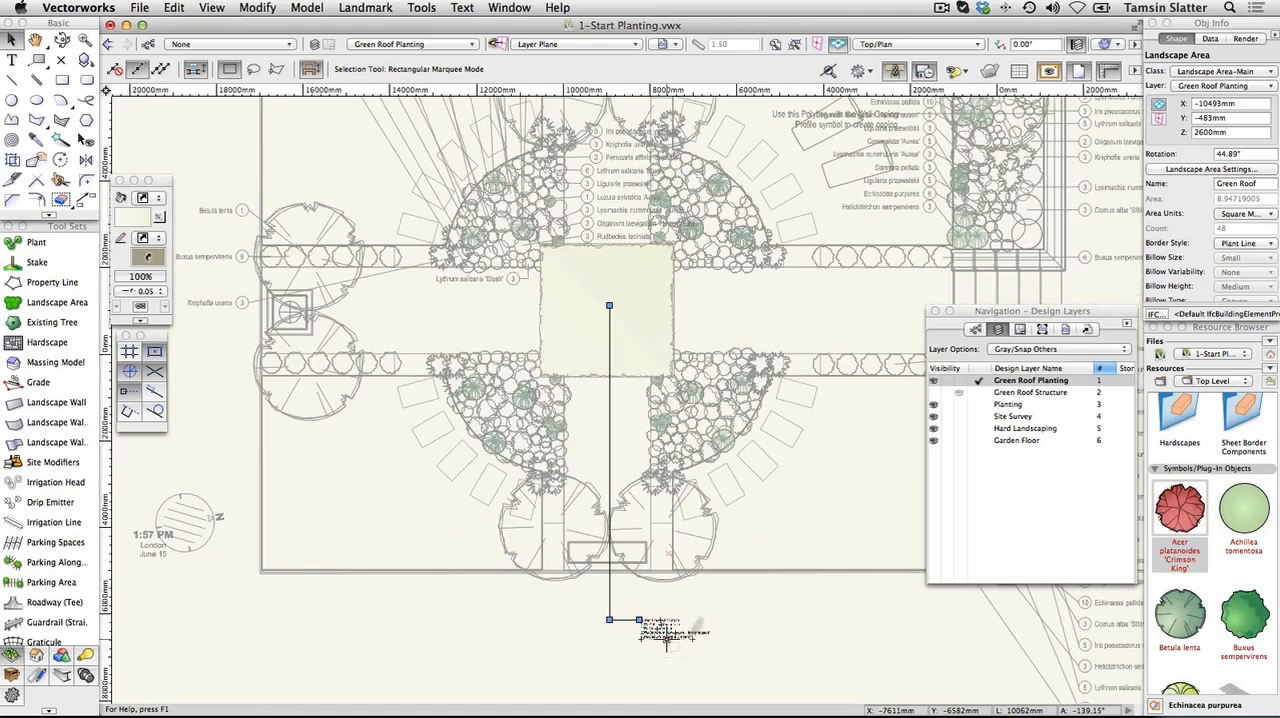
{"action": "scroll", "coordinate": [668, 341], "scroll_direction": "up", "scroll_amount": 2}
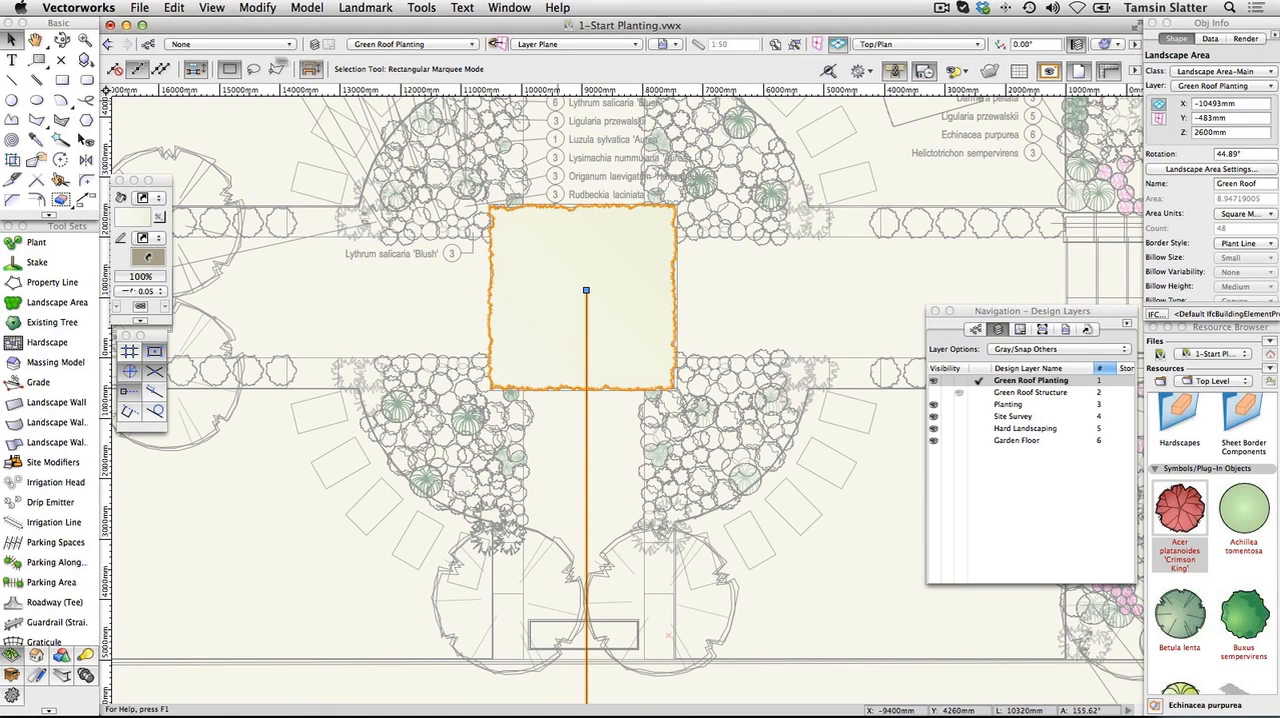
Review the graphic attributes and textures of the Landscape Area-Main class, and close the class settings
{"action": "left_click", "coordinate": [147, 44]}
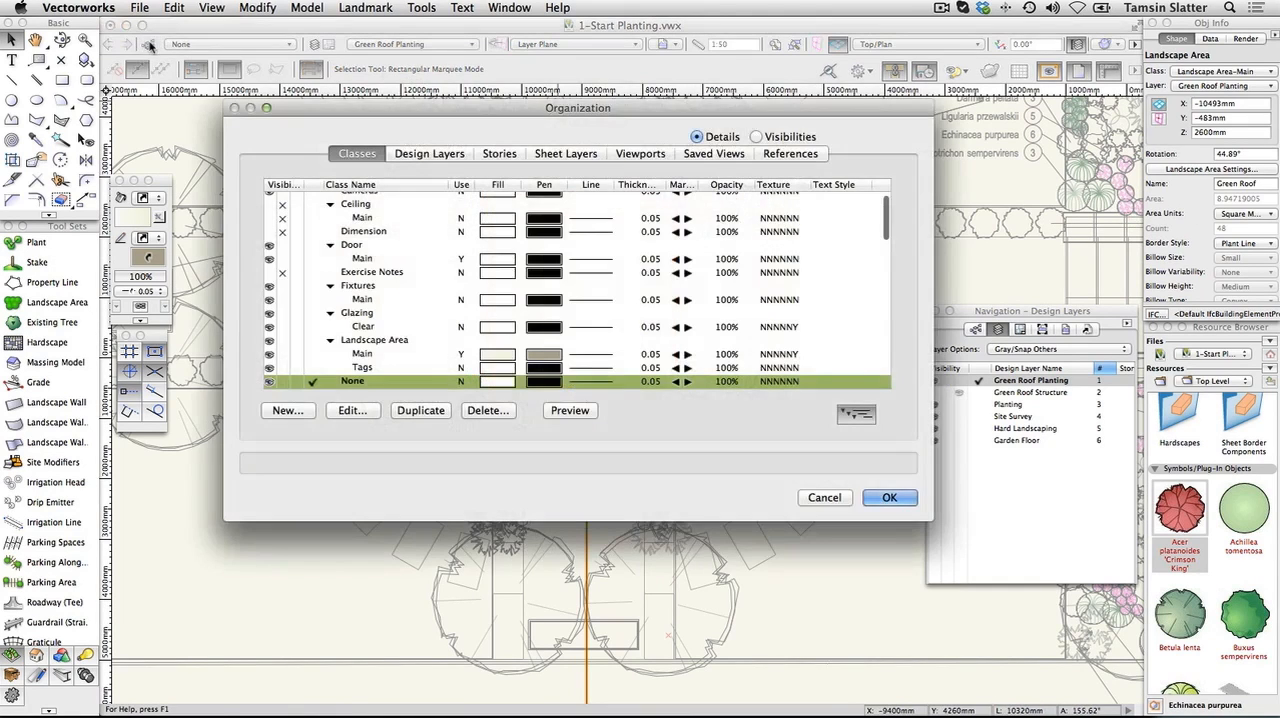
{"action": "scroll", "coordinate": [373, 340], "scroll_direction": "down", "scroll_amount": 2}
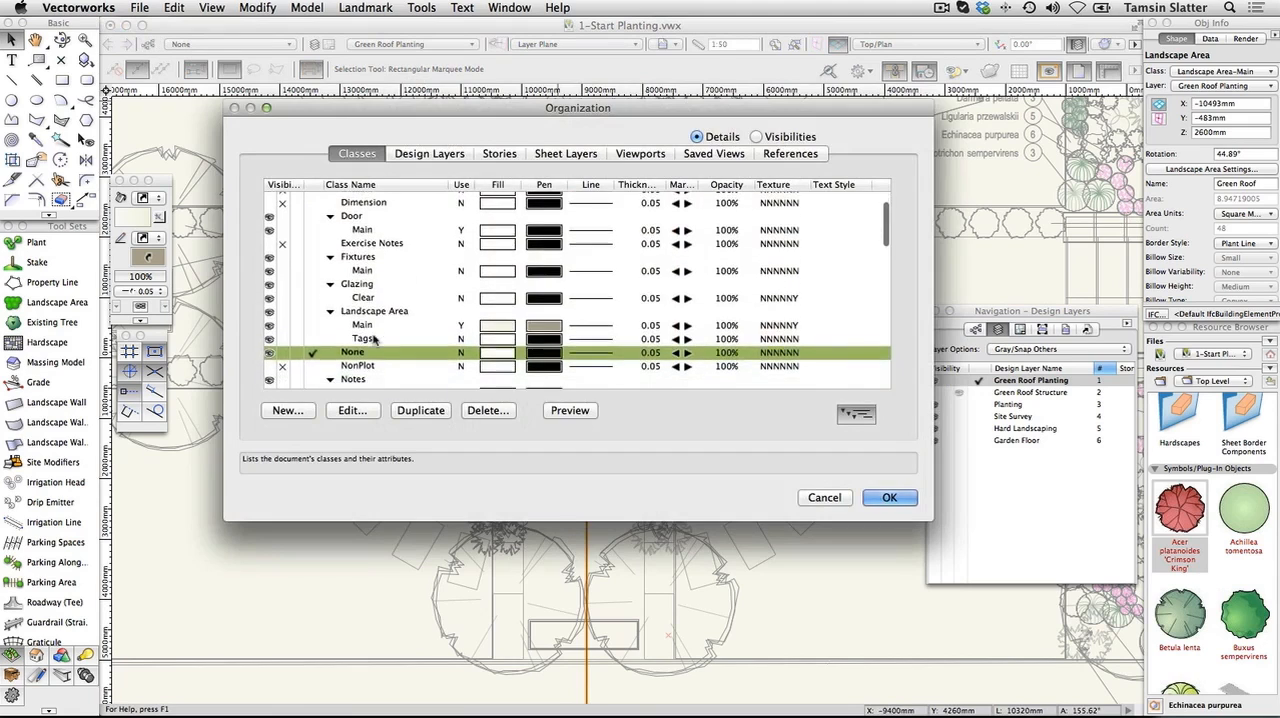
{"action": "scroll", "coordinate": [373, 340], "scroll_direction": "up", "scroll_amount": 1}
{"action": "left_click", "coordinate": [372, 334]}
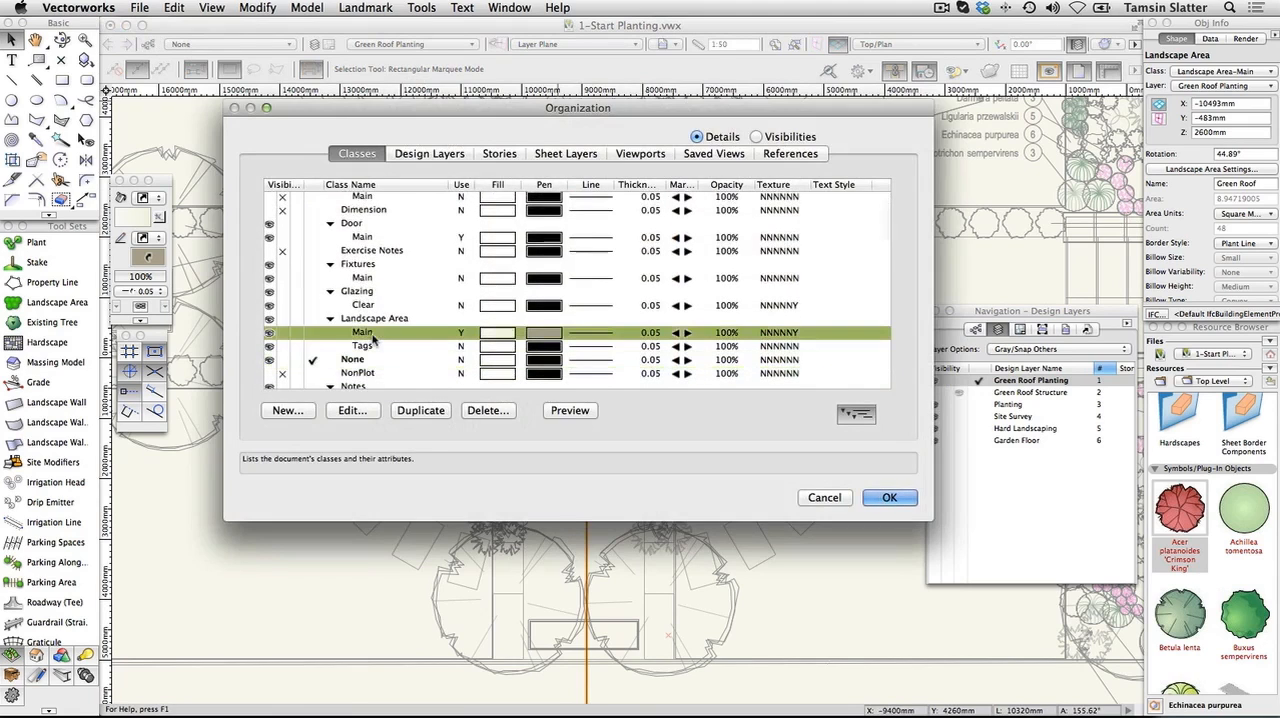
{"action": "left_click", "coordinate": [366, 411]}
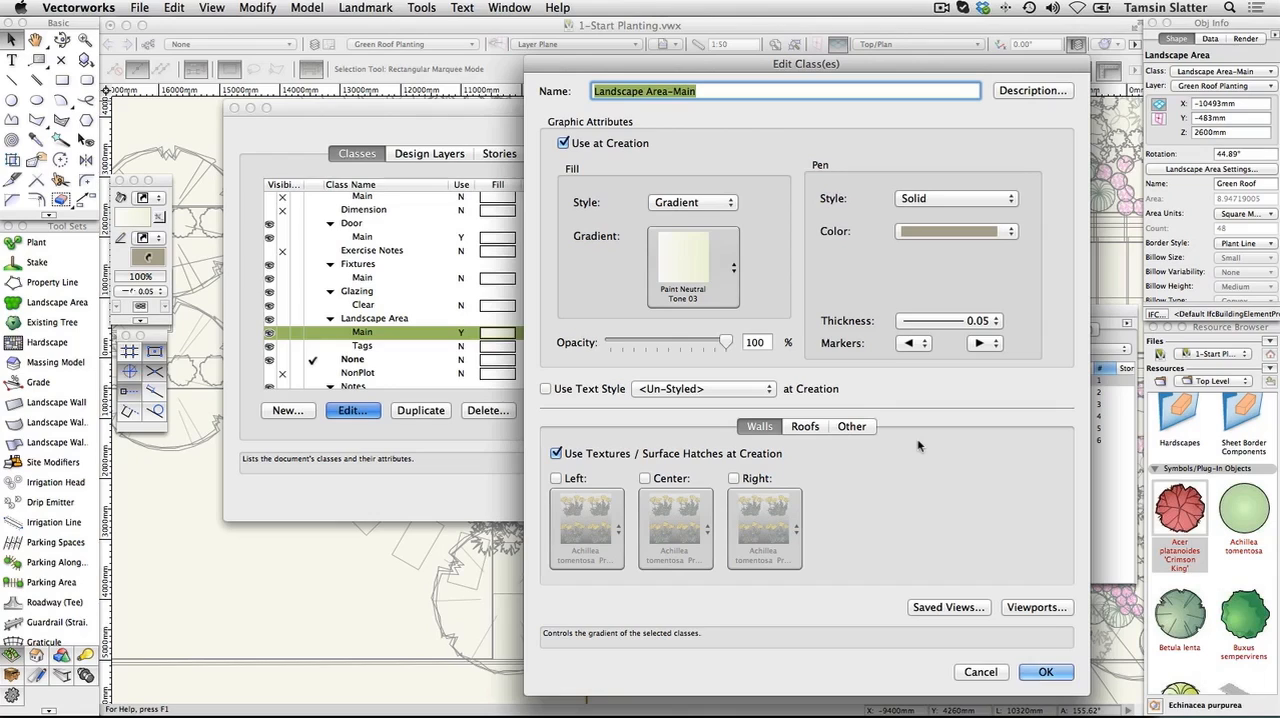
{"action": "left_click", "coordinate": [1046, 673]}
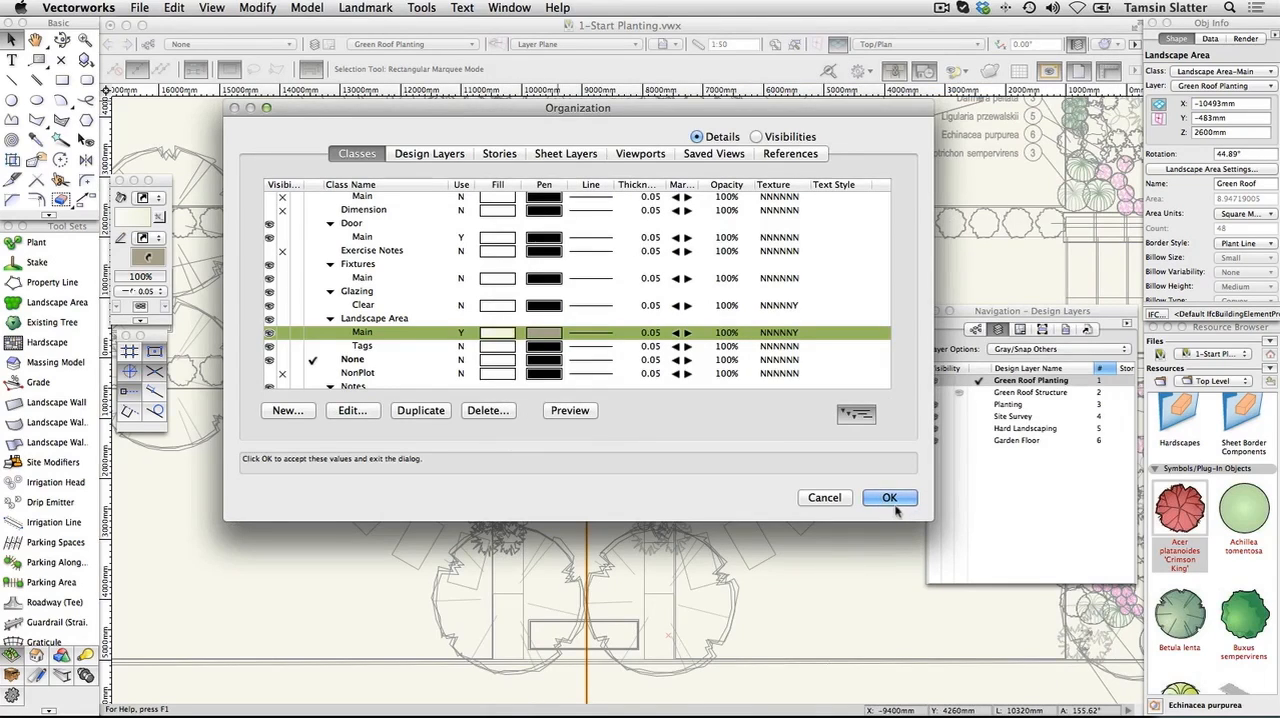
{"action": "left_click", "coordinate": [889, 498]}
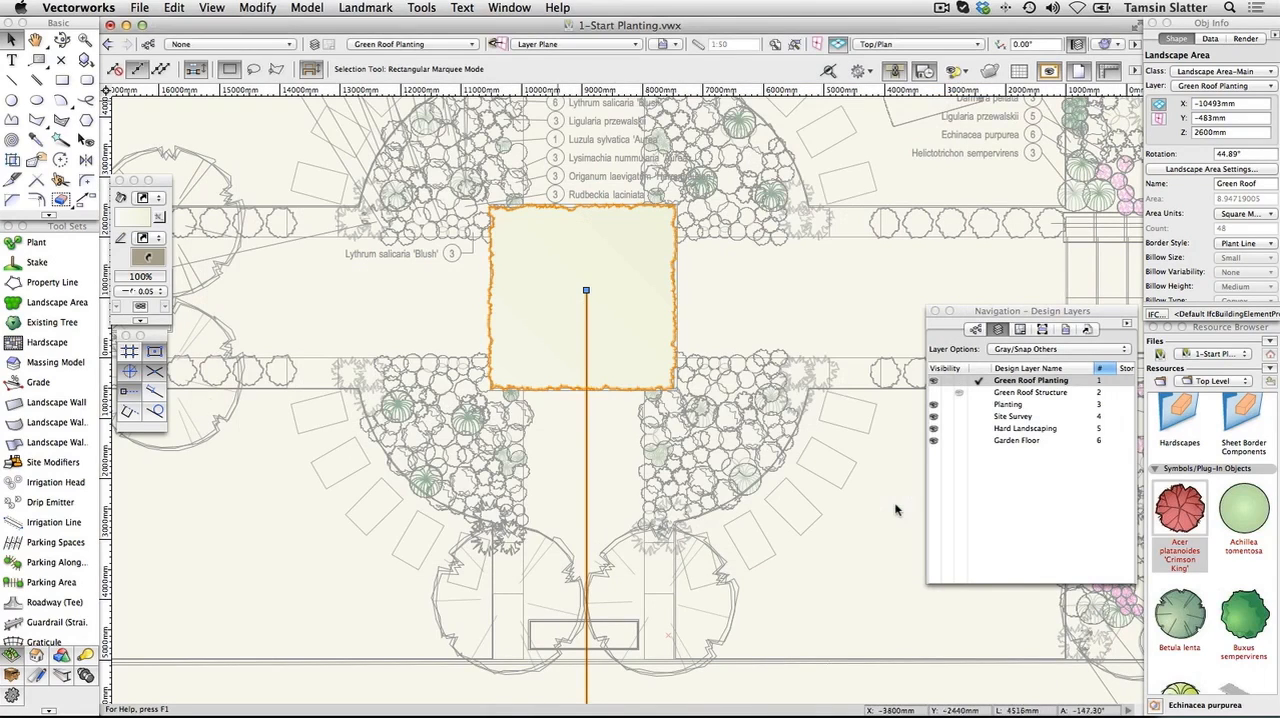
Switch the green roof planting to Left Isometric view
{"action": "left_click", "coordinate": [901, 44]}
{"action": "left_click", "coordinate": [891, 218]}
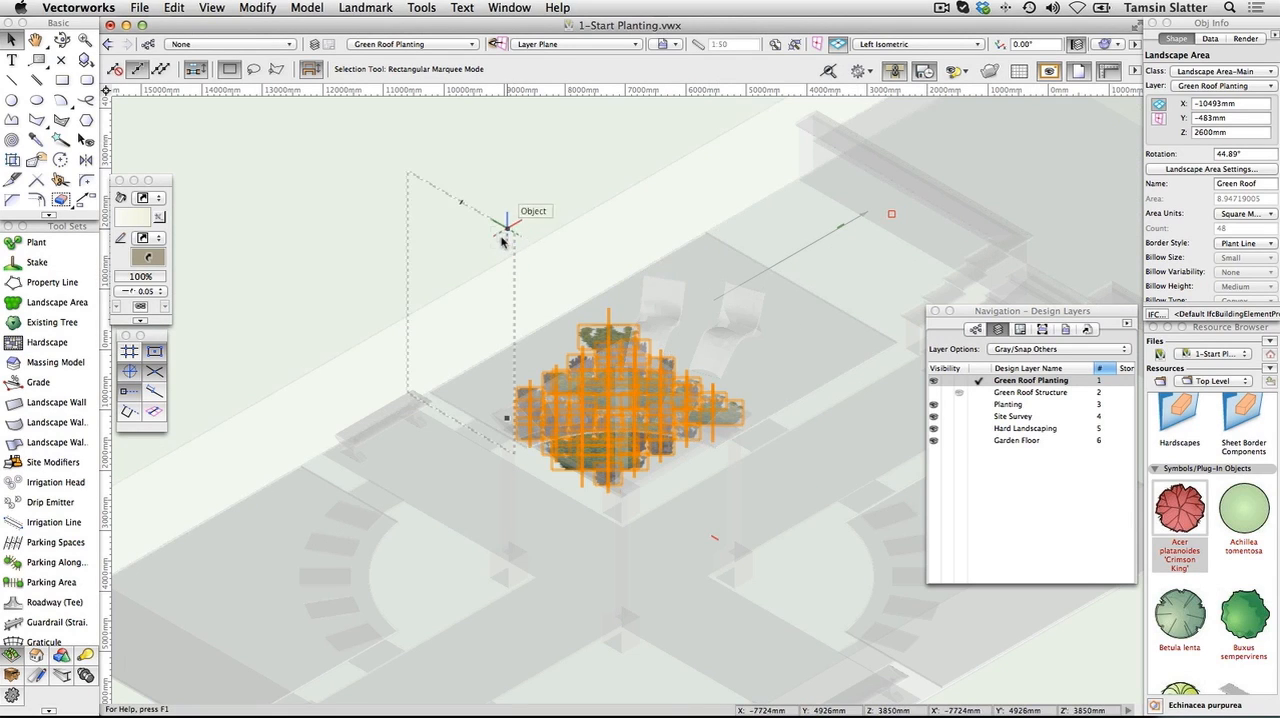
Set the green roof landscape area's 3D display to 3D Poly and apply the landscape area settings
{"action": "left_click", "coordinate": [1183, 168]}
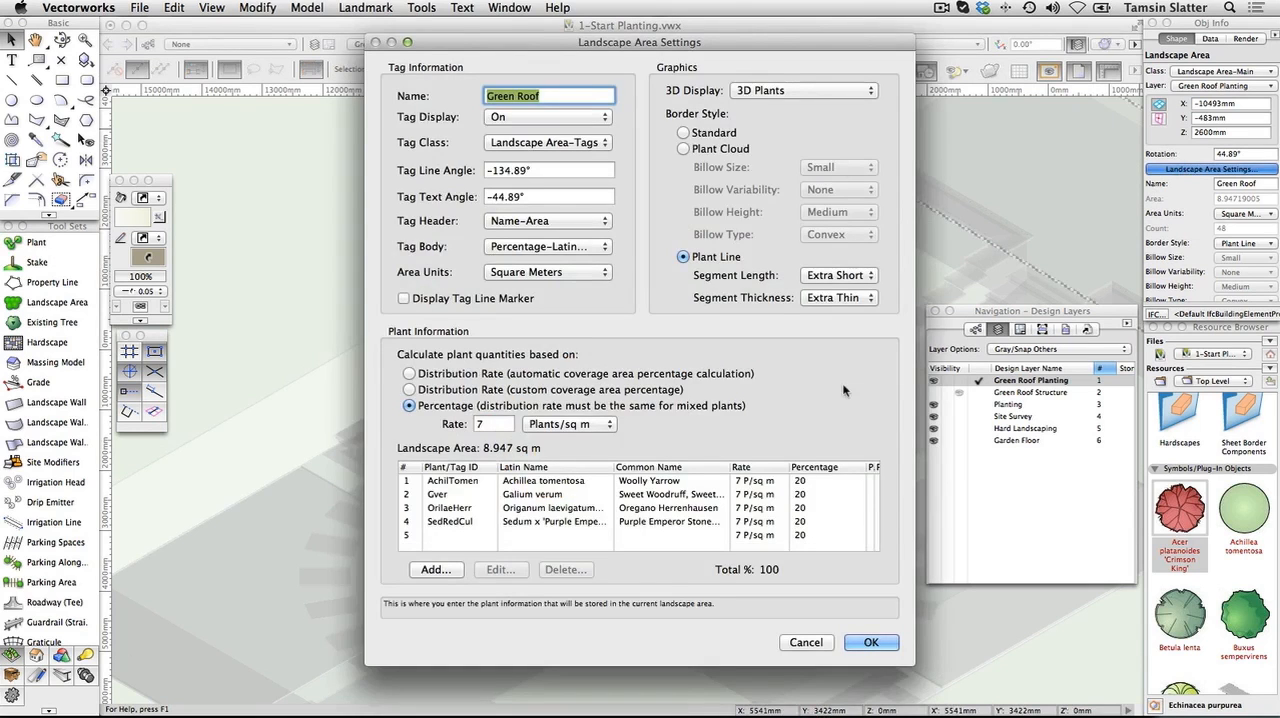
{"action": "left_click", "coordinate": [822, 91]}
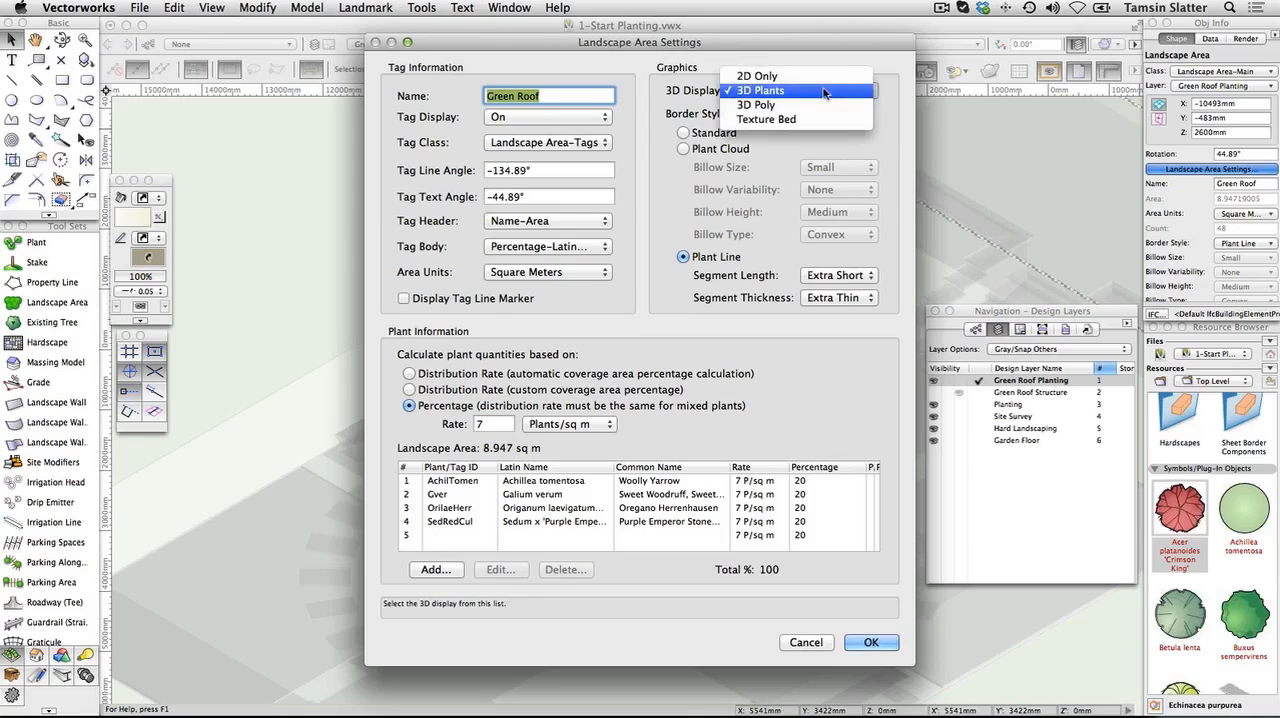
{"action": "left_click", "coordinate": [756, 104]}
{"action": "left_click", "coordinate": [875, 644]}
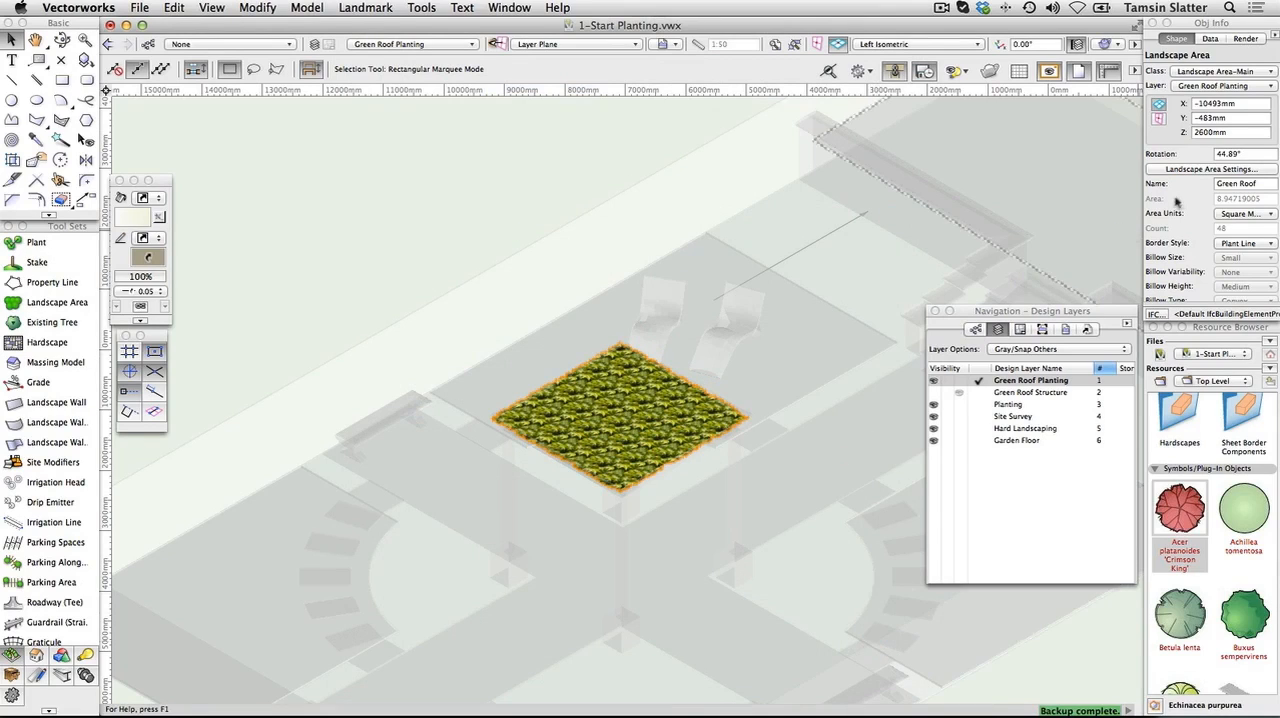
Return the green roof landscape area's 3D display to 3D Plants and apply the settings
{"action": "left_click", "coordinate": [1200, 169]}
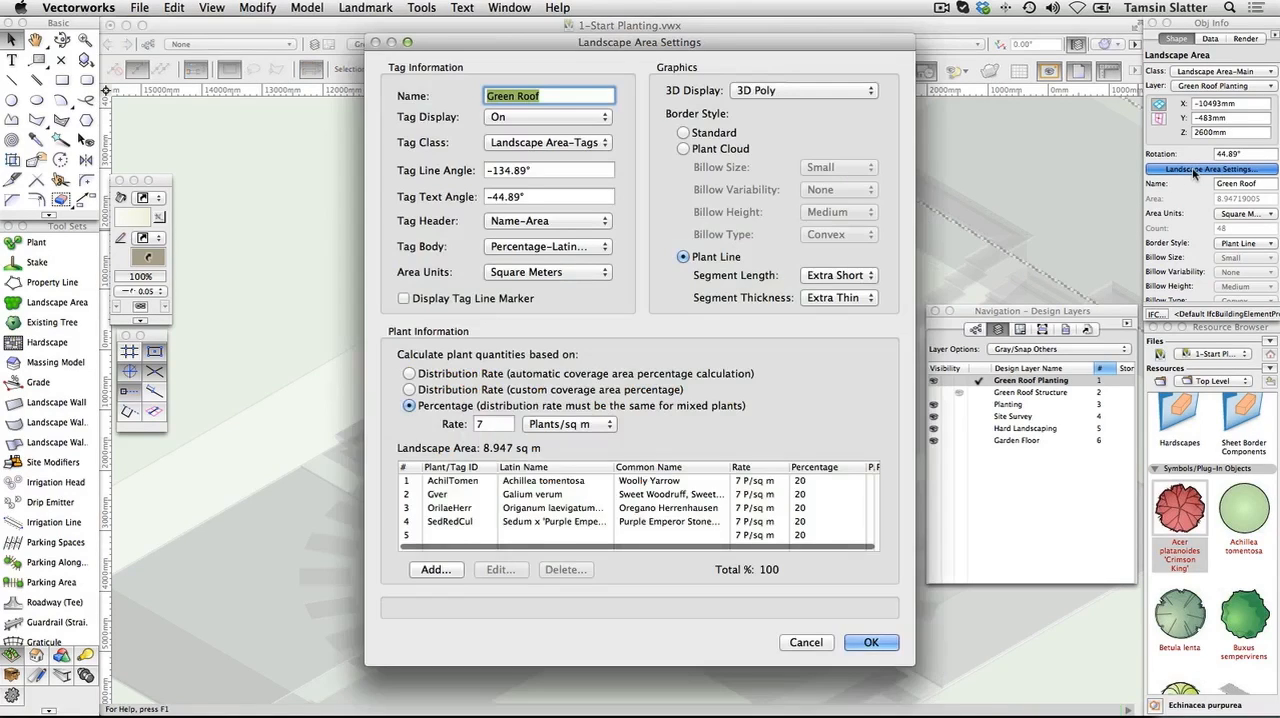
{"action": "left_click", "coordinate": [826, 91]}
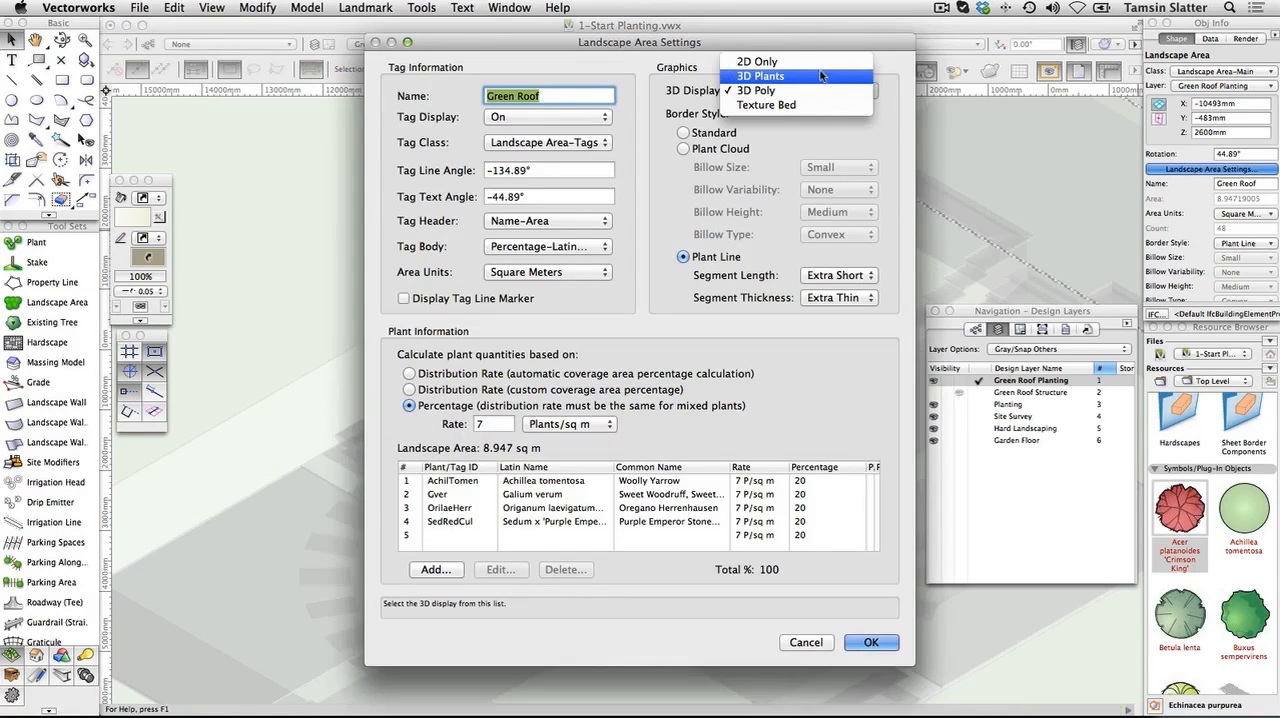
{"action": "left_click", "coordinate": [820, 75]}
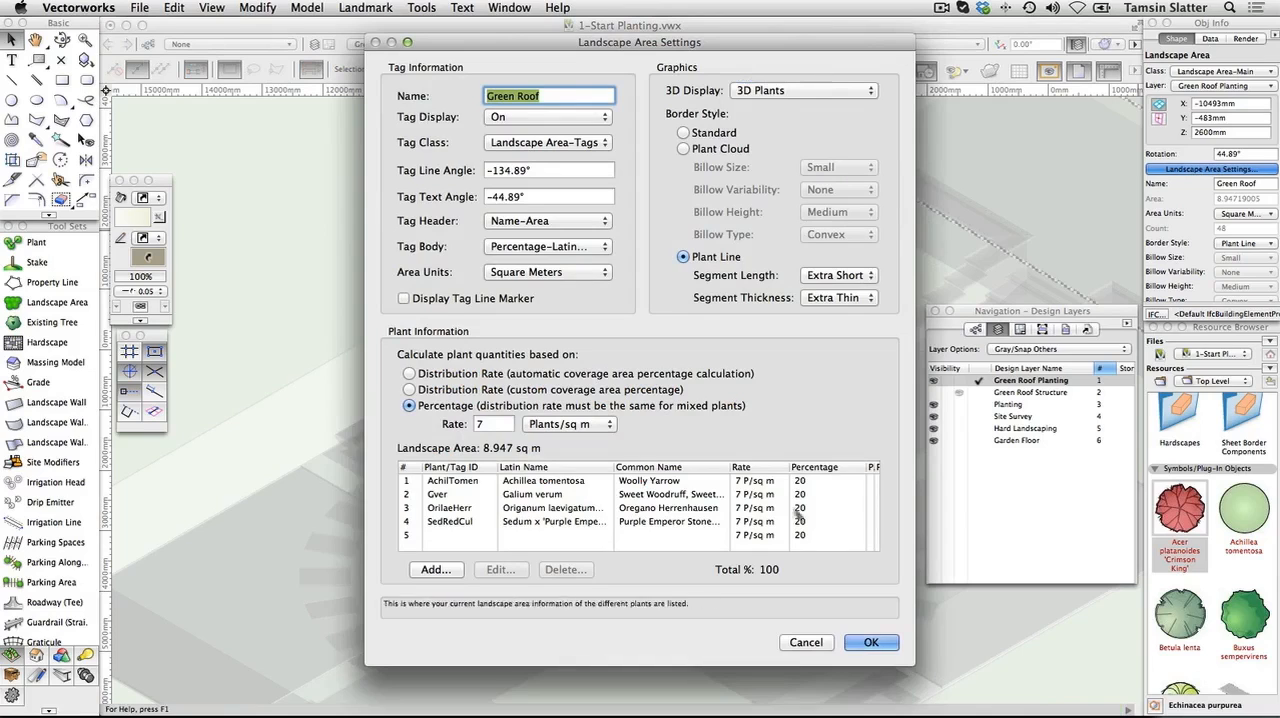
{"action": "left_click", "coordinate": [868, 643]}
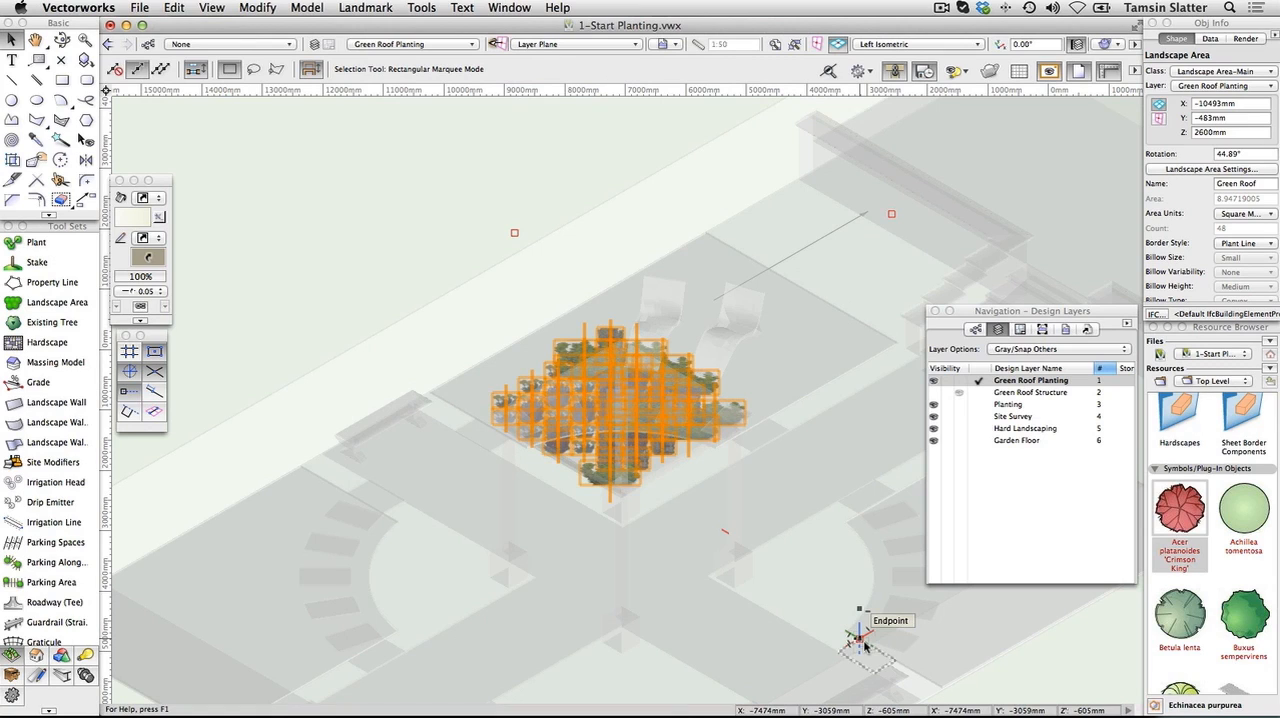
Switch the drawing to Top/Plan view with the whole garden plan in sight
{"action": "left_click", "coordinate": [925, 49]}
{"action": "left_click", "coordinate": [926, 62]}
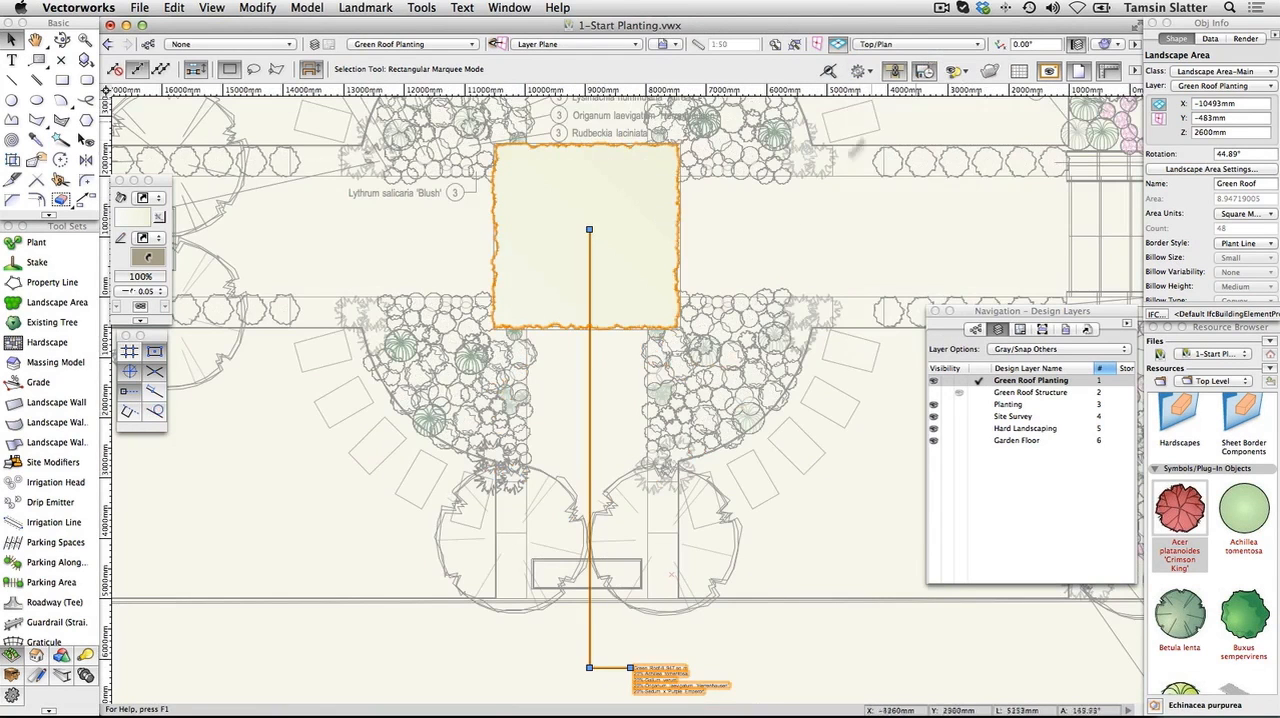
{"action": "scroll", "coordinate": [402, 579], "scroll_direction": "down", "scroll_amount": 1}
{"action": "scroll", "coordinate": [402, 579], "scroll_direction": "down", "scroll_amount": 2}
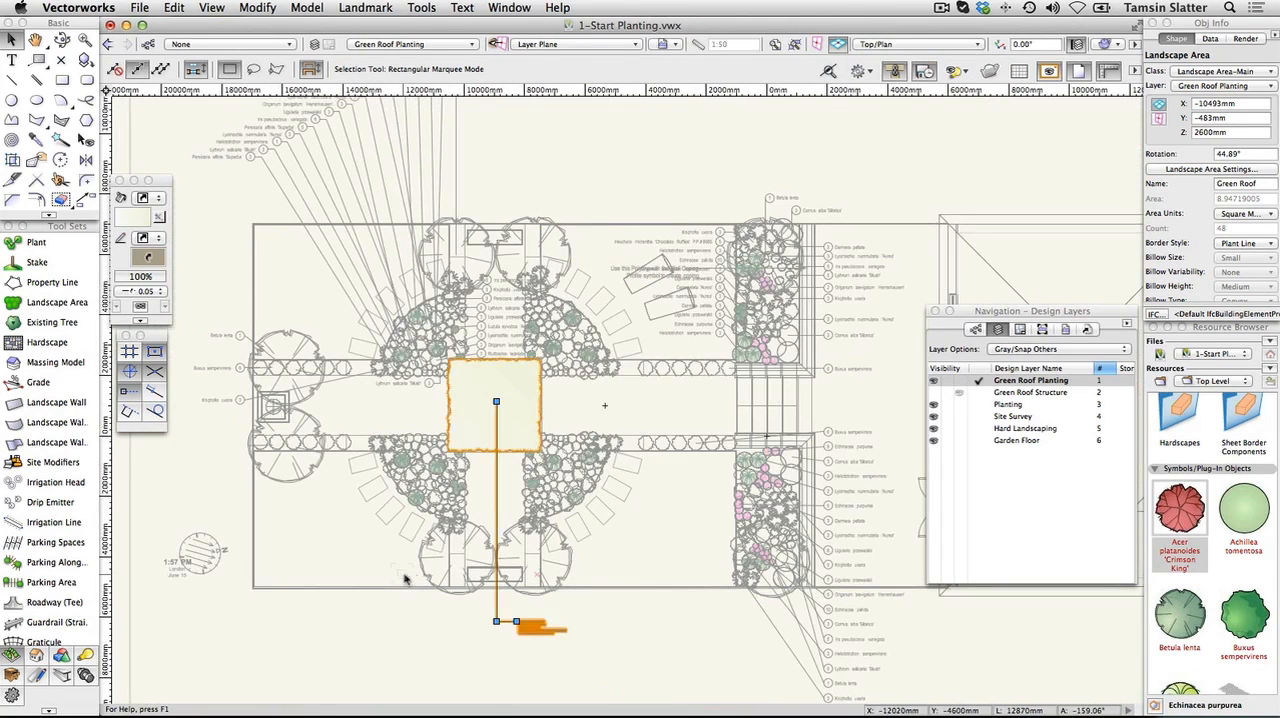
Make Main, under Landscape Area, the active class
{"action": "left_click", "coordinate": [972, 332]}
{"action": "scroll", "coordinate": [980, 466], "scroll_direction": "down", "scroll_amount": 2}
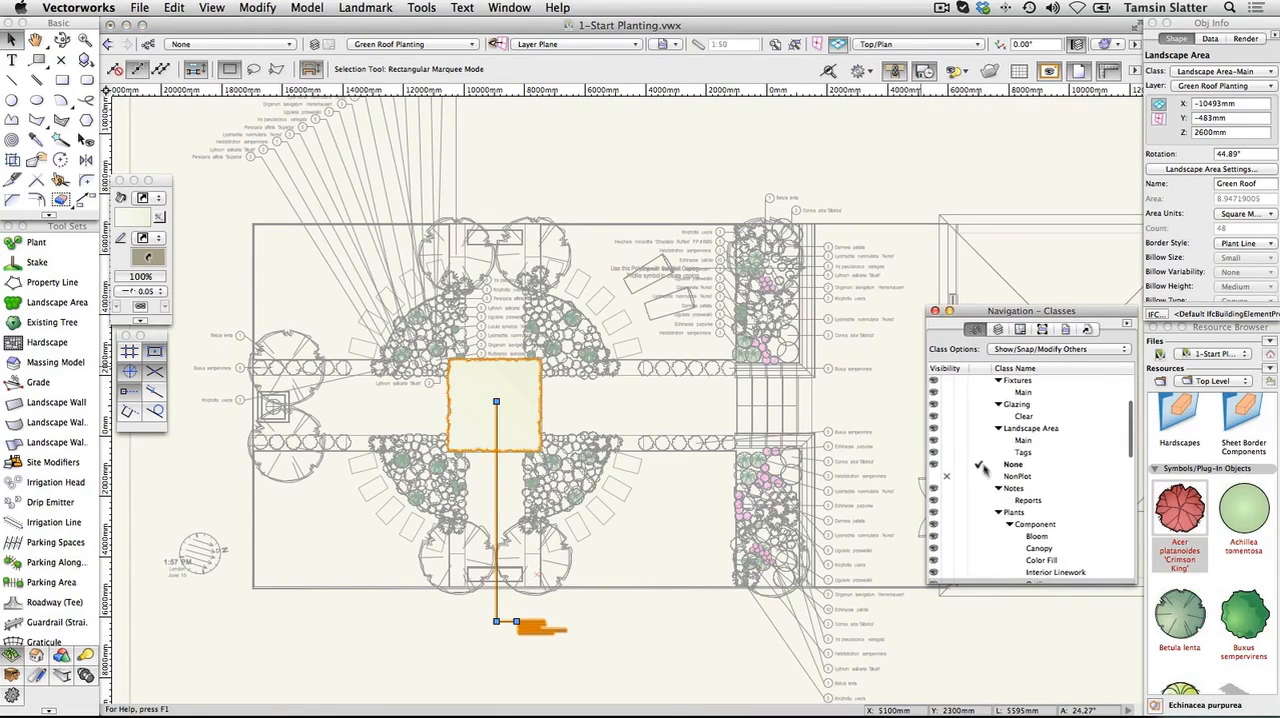
{"action": "left_click", "coordinate": [966, 442]}
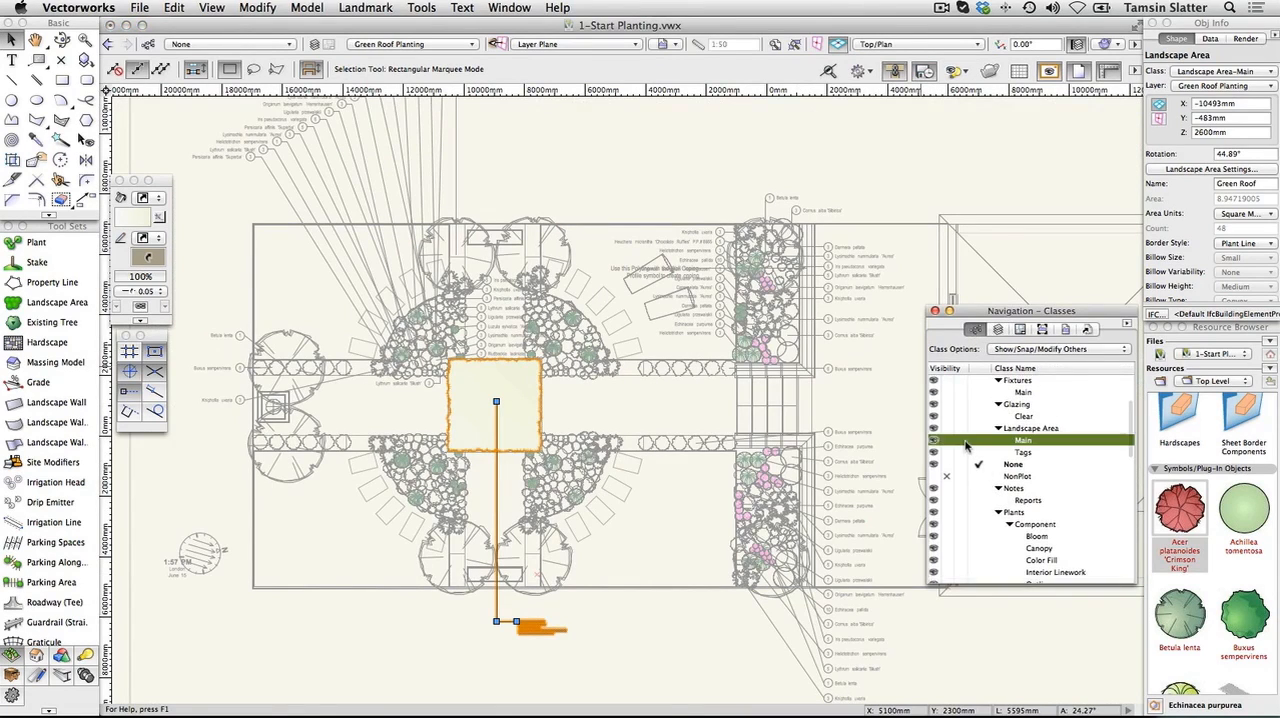
{"action": "left_click", "coordinate": [966, 445]}
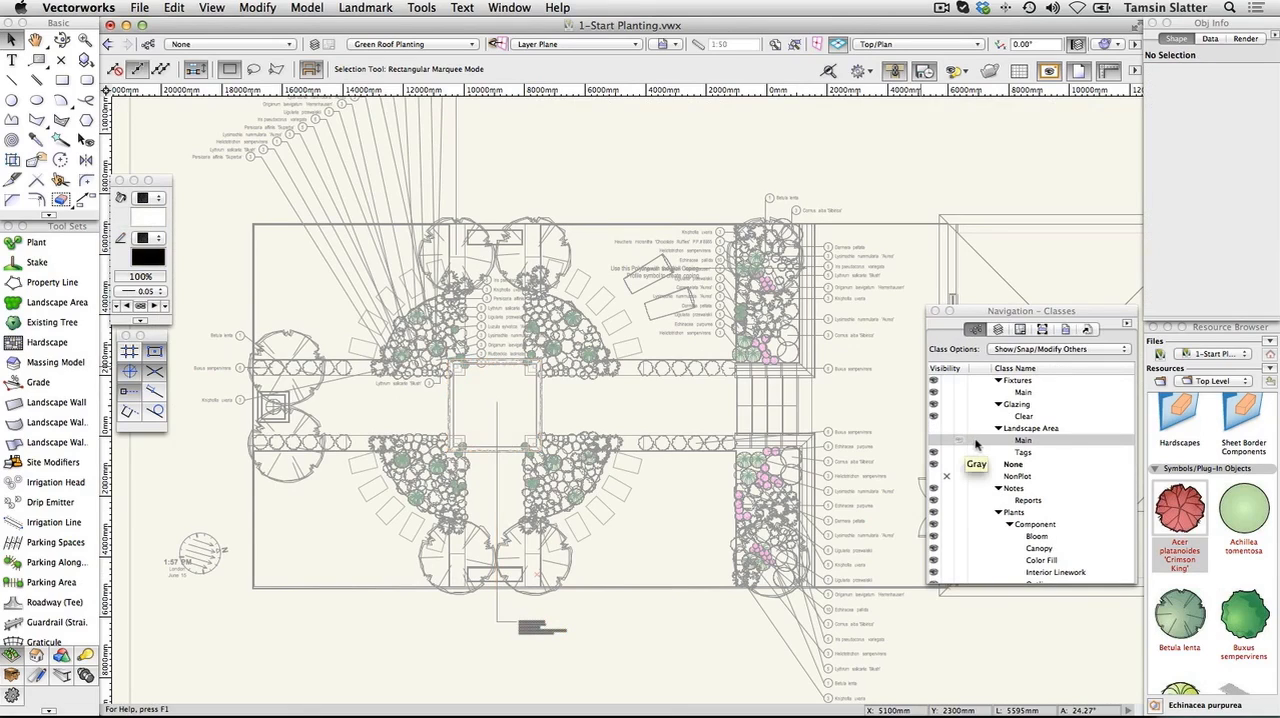
{"action": "left_click", "coordinate": [978, 443]}
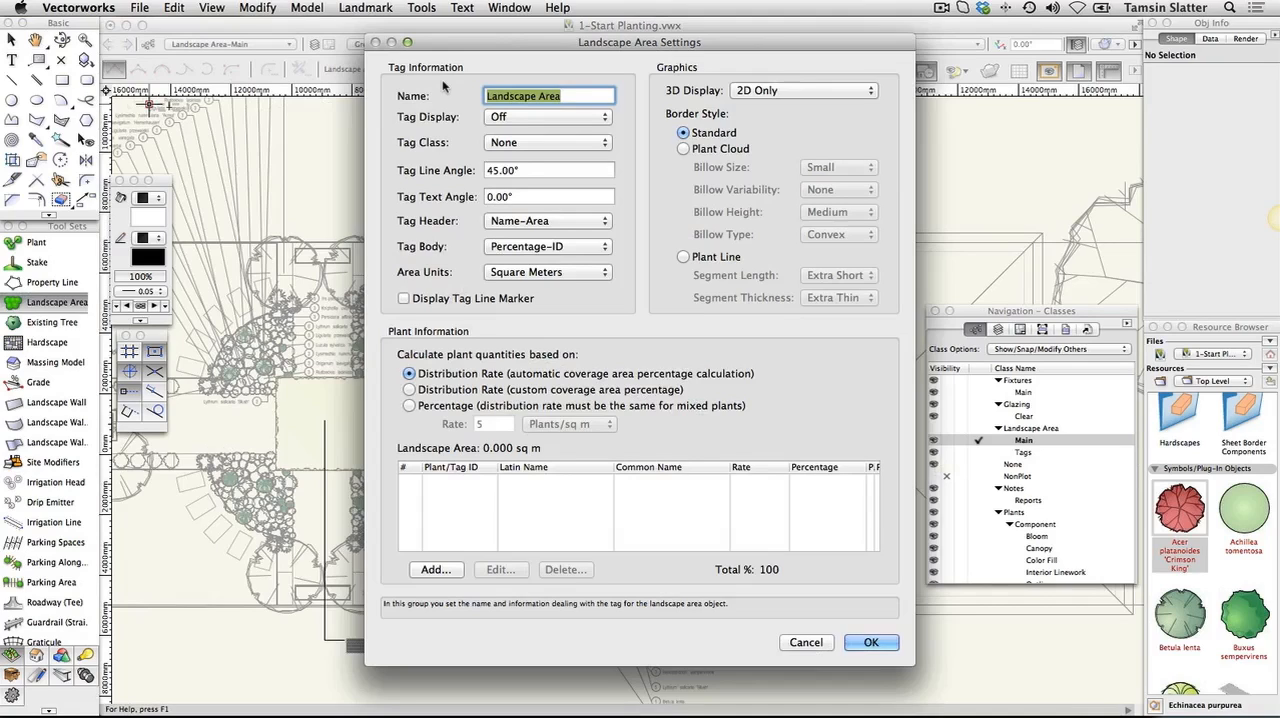
Name the new landscape area Mixed Planting, turn on its tag display, and assign the tag to the Landscape Area-Tags class
{"action": "type", "text": "Mixed "}
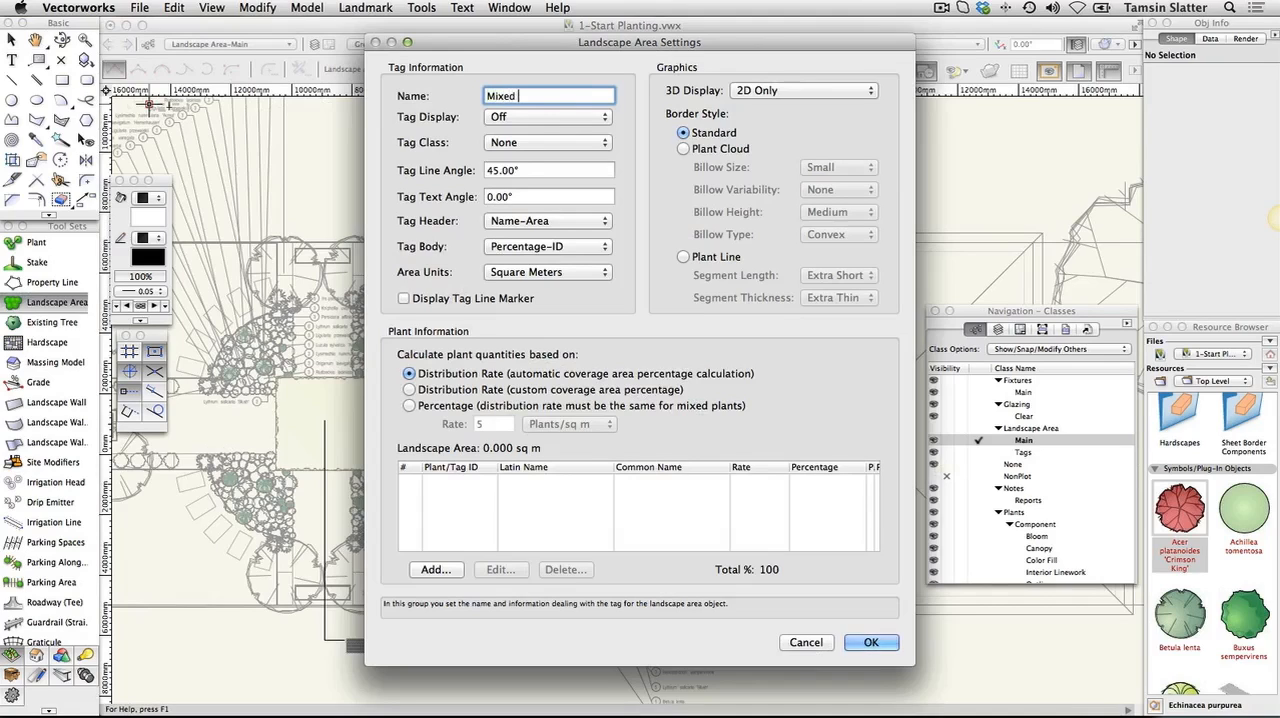
{"action": "type", "text": "Planting"}
{"action": "left_click", "coordinate": [512, 119]}
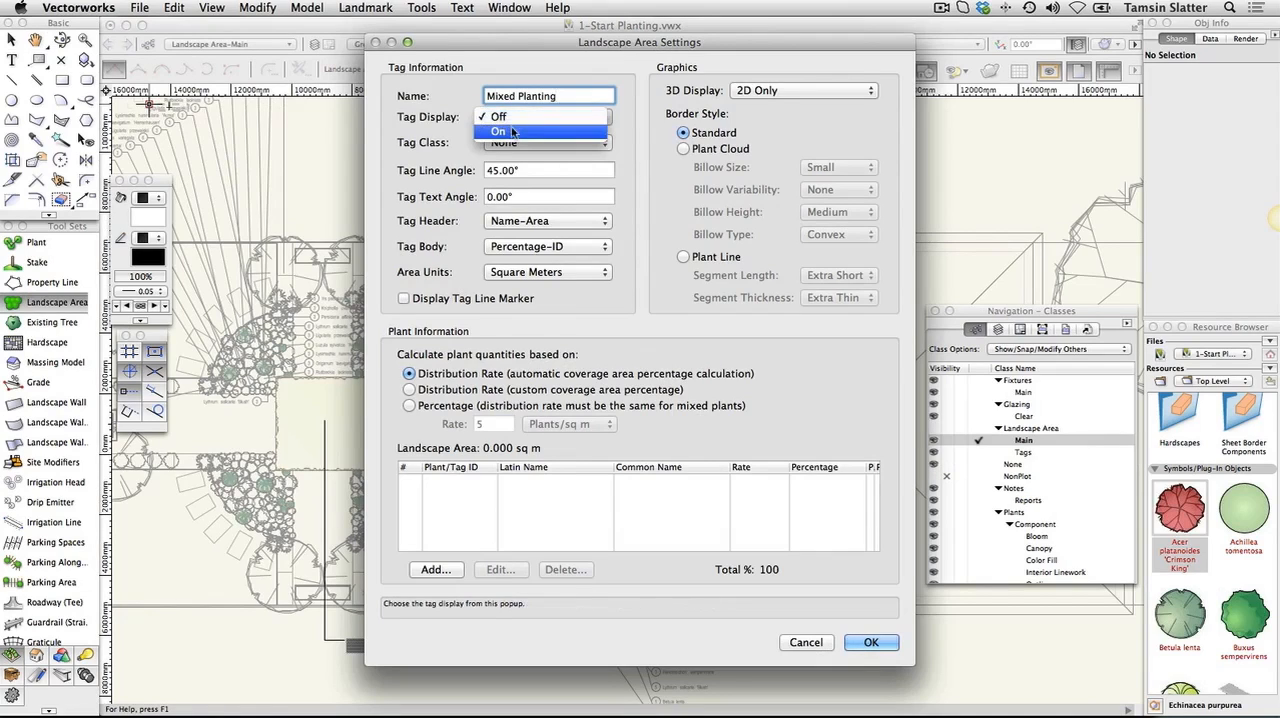
{"action": "left_click", "coordinate": [503, 131]}
{"action": "left_click", "coordinate": [525, 142]}
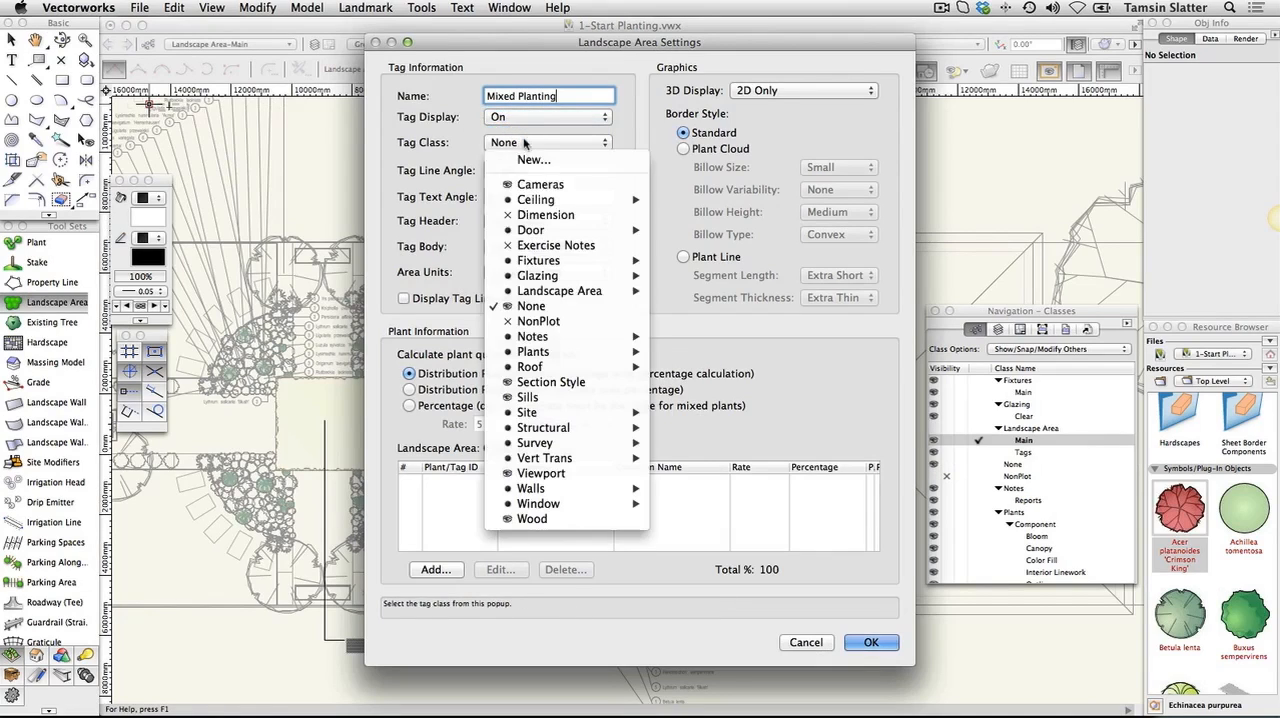
{"action": "mouse_move", "coordinate": [600, 291]}
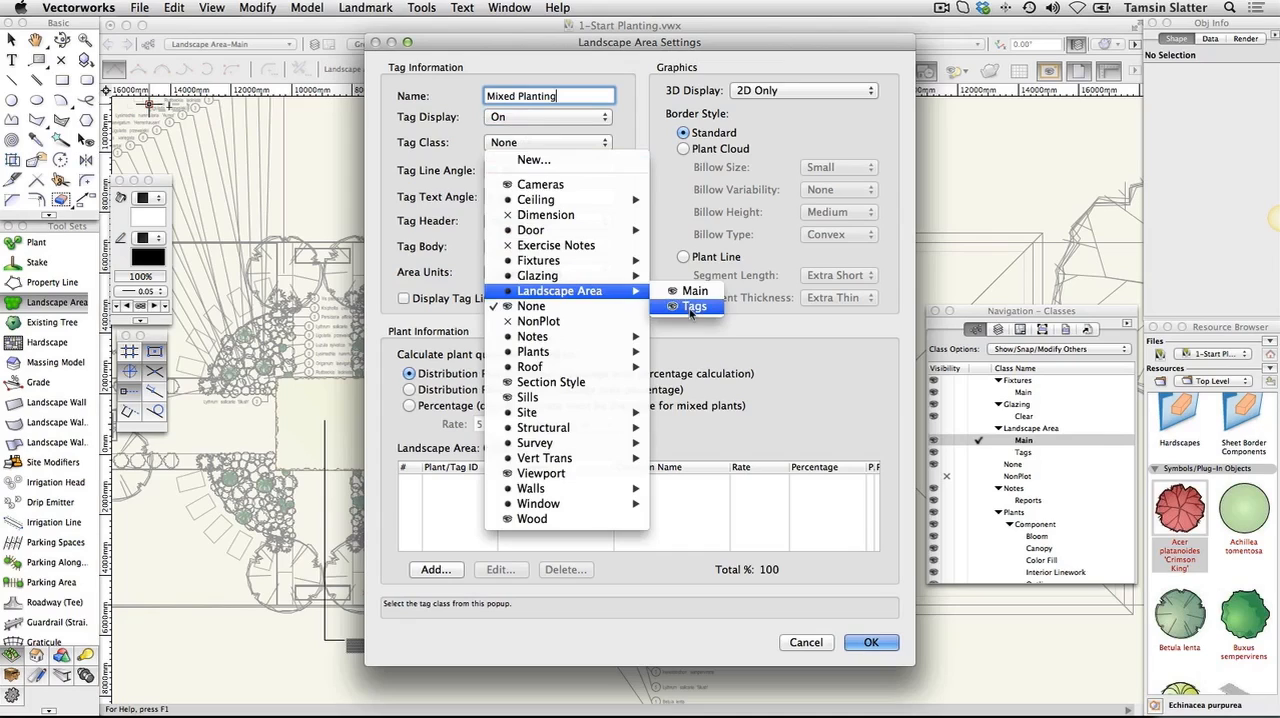
{"action": "left_click", "coordinate": [692, 306]}
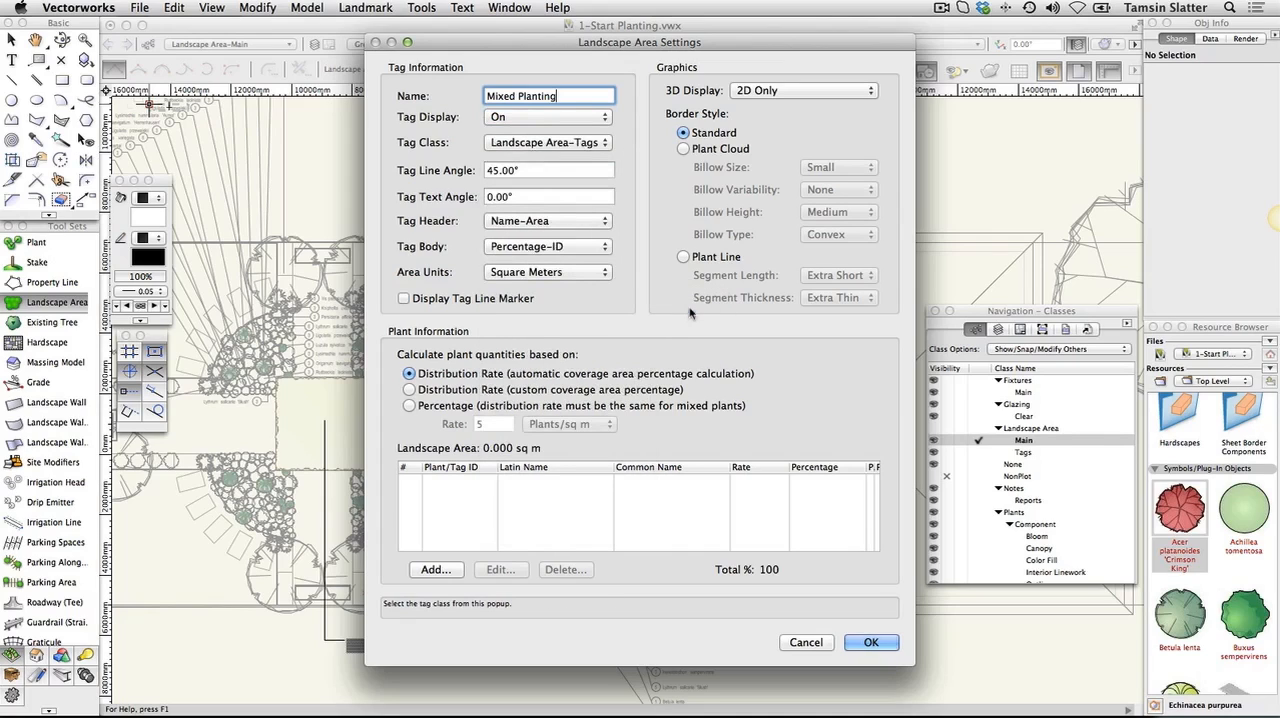
Use Name-Area as the tag header and Percentage-Latin Name as the tag body, with area units in Square Meters
{"action": "left_click", "coordinate": [561, 228]}
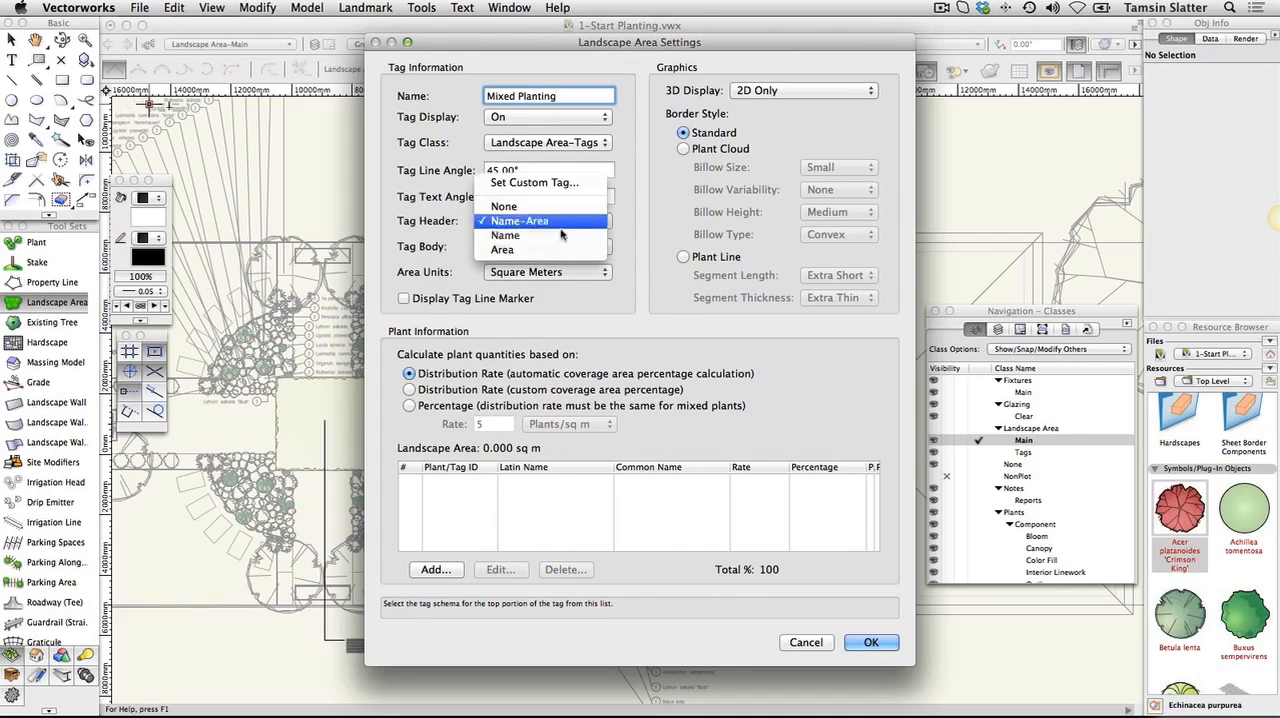
{"action": "left_click", "coordinate": [558, 221]}
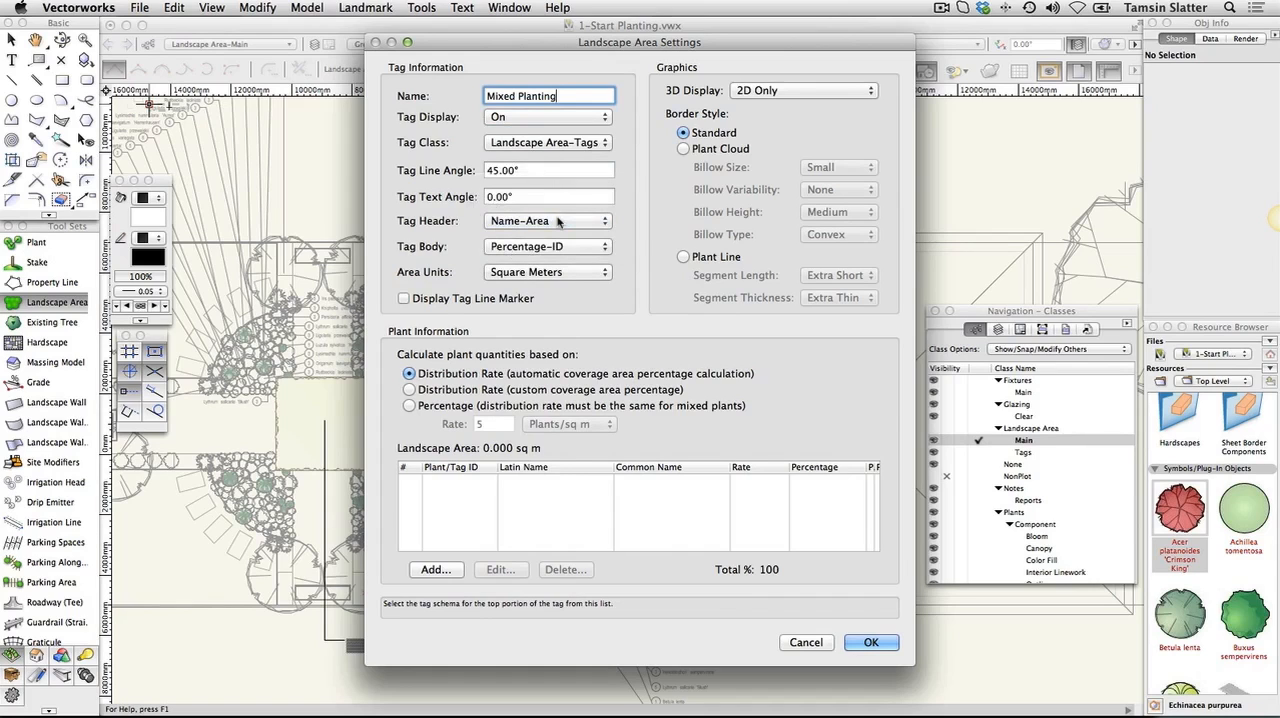
{"action": "left_click", "coordinate": [590, 246]}
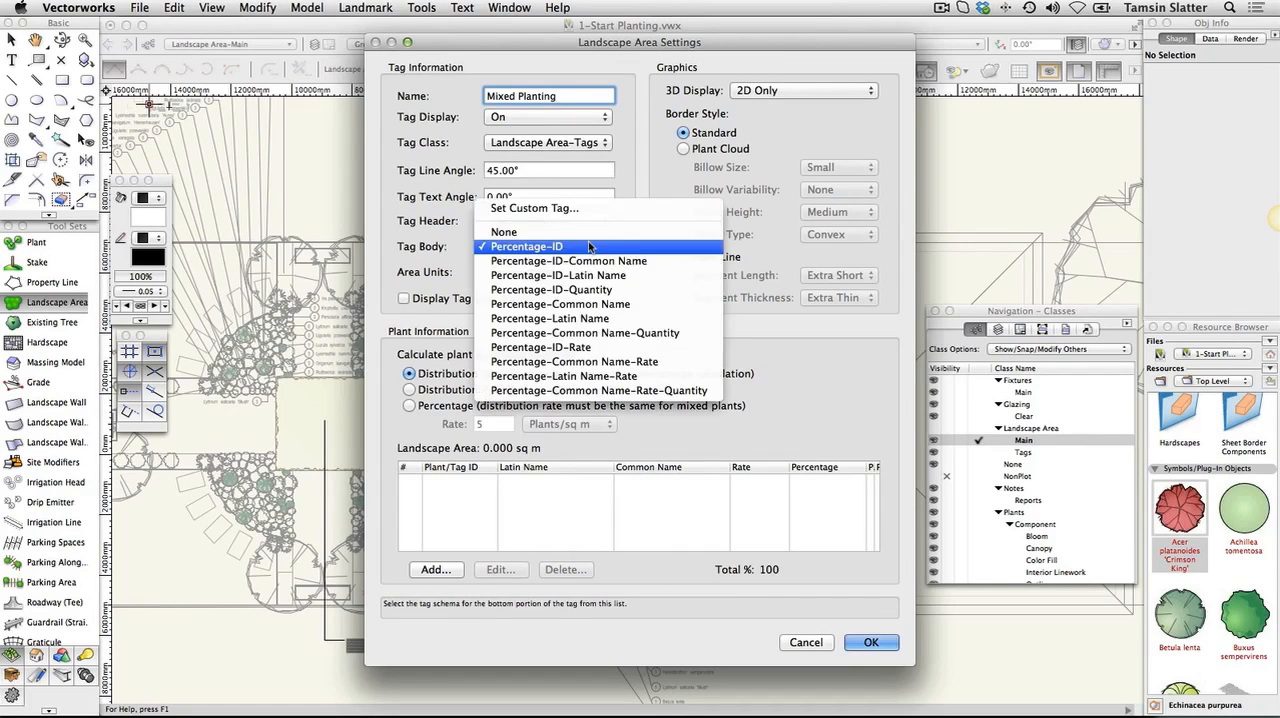
{"action": "left_click", "coordinate": [638, 318]}
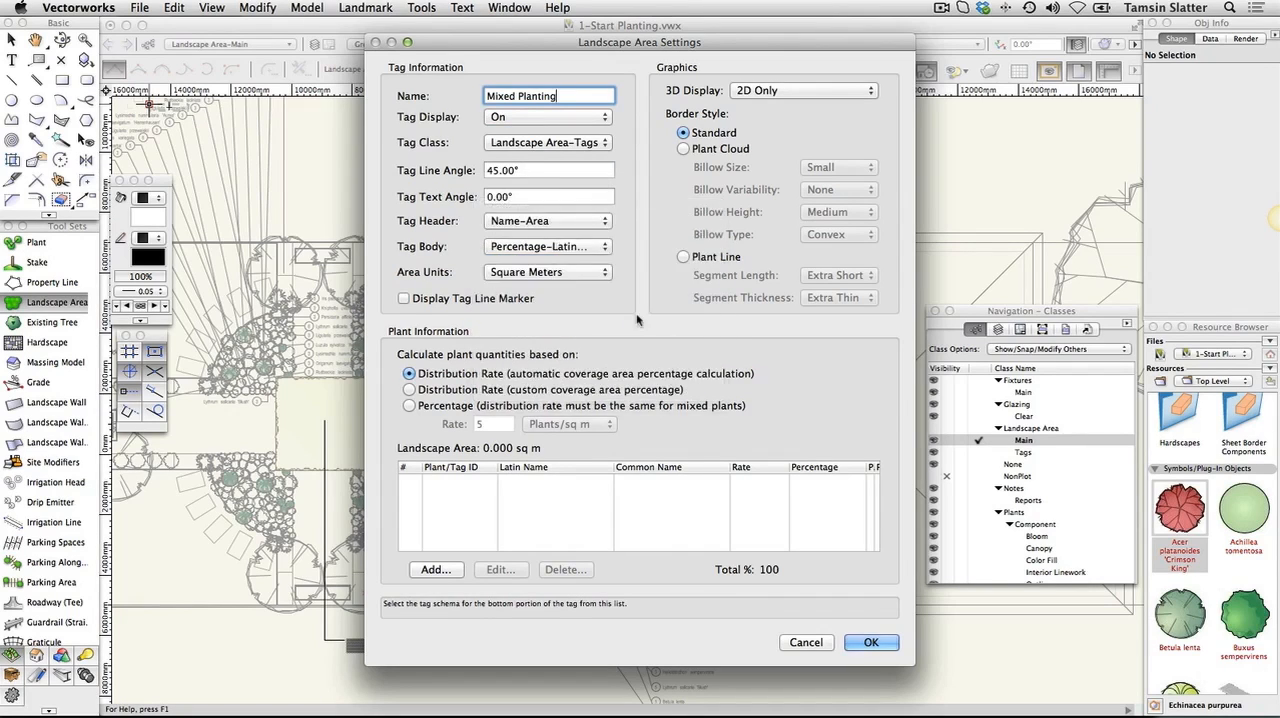
{"action": "left_click", "coordinate": [600, 276]}
{"action": "left_click", "coordinate": [600, 276]}
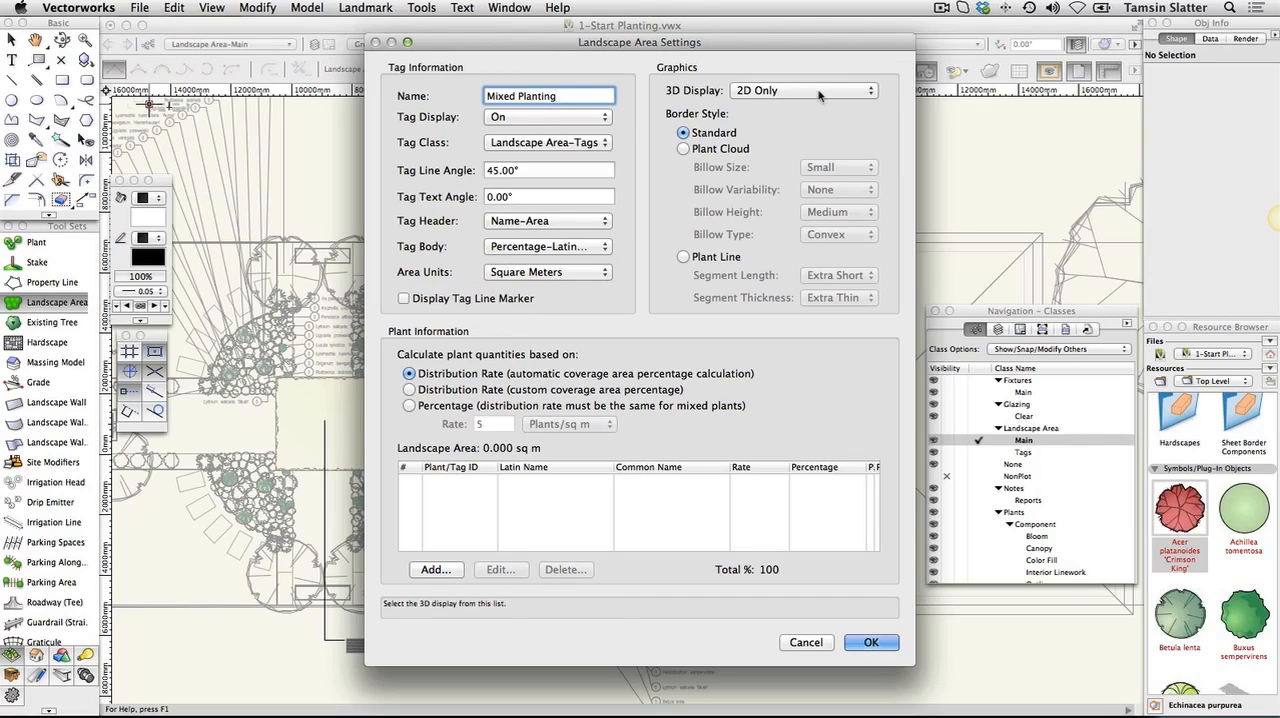
Set the Mixed Planting area's 3D display to 3D Plants and its border style to Plant Line
{"action": "left_click", "coordinate": [820, 92]}
{"action": "left_click", "coordinate": [820, 106]}
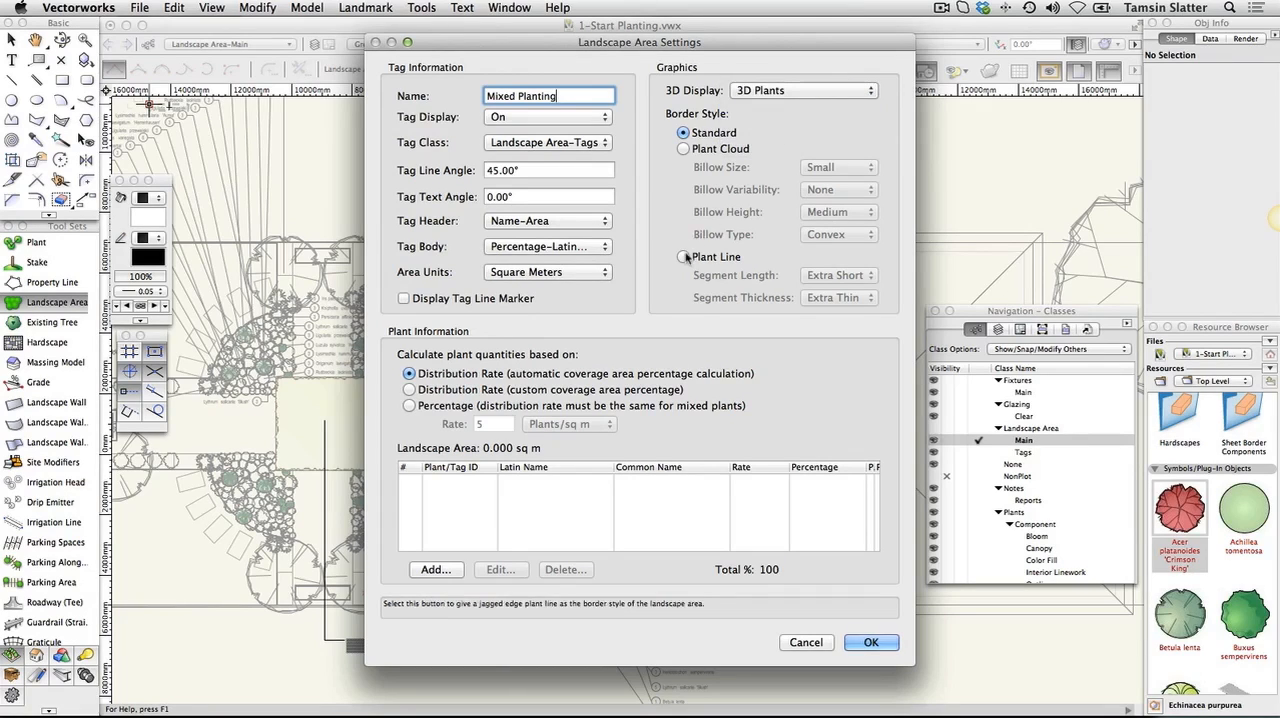
{"action": "left_click", "coordinate": [684, 257]}
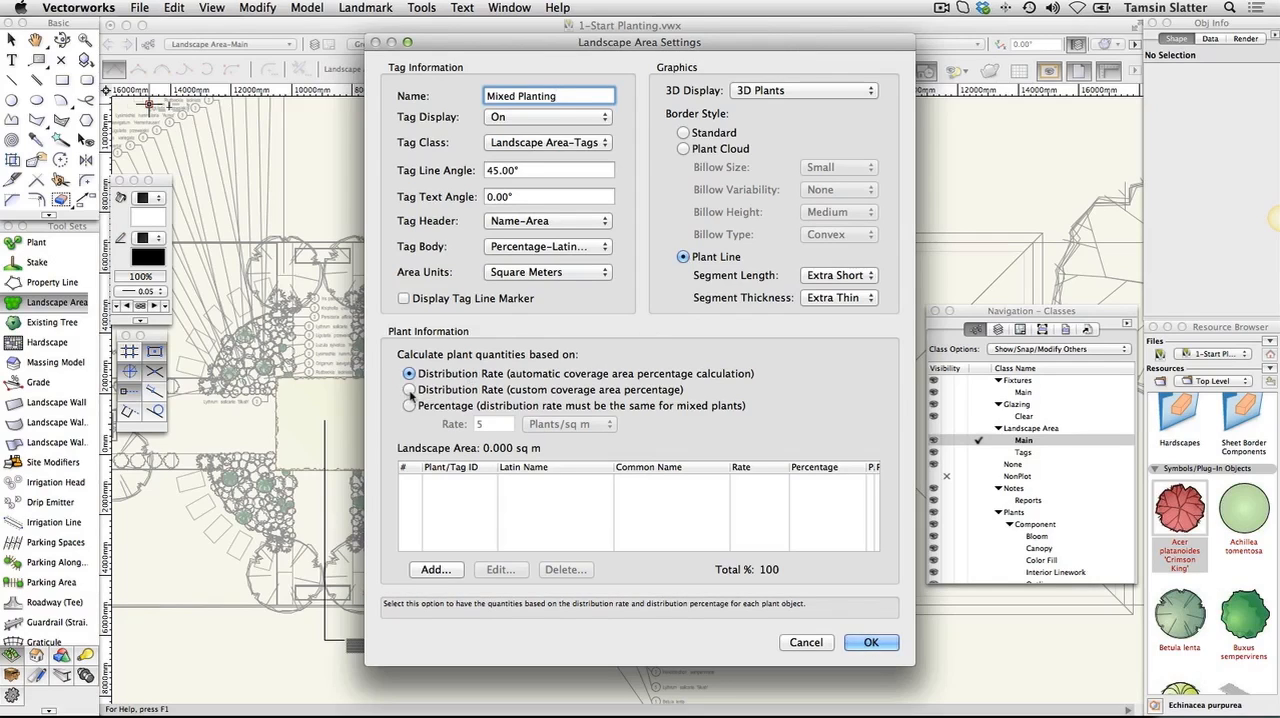
Base quantities on Distribution Rate with custom coverage area percentage, and add Kniphofia uvaria from the current document at 7 plants/sq m and 30 percent
{"action": "left_click", "coordinate": [410, 390]}
{"action": "left_click", "coordinate": [435, 569]}
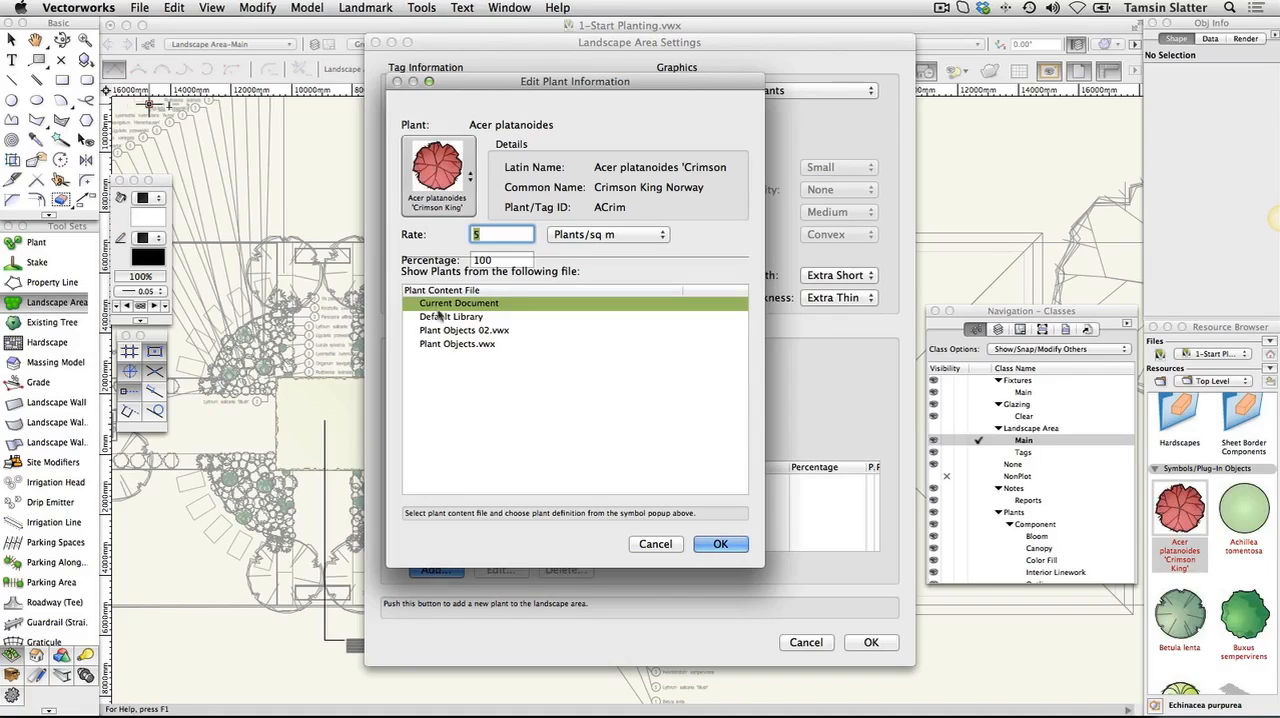
{"action": "left_click", "coordinate": [430, 306]}
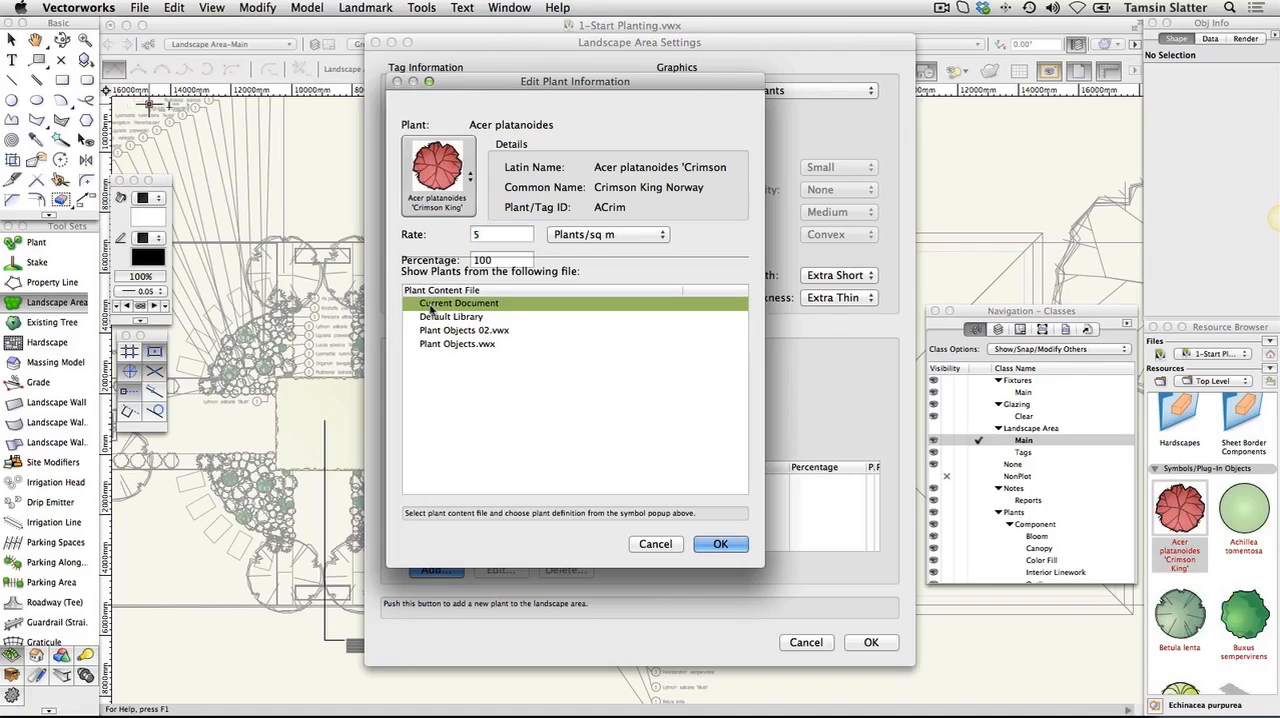
{"action": "left_click", "coordinate": [469, 180]}
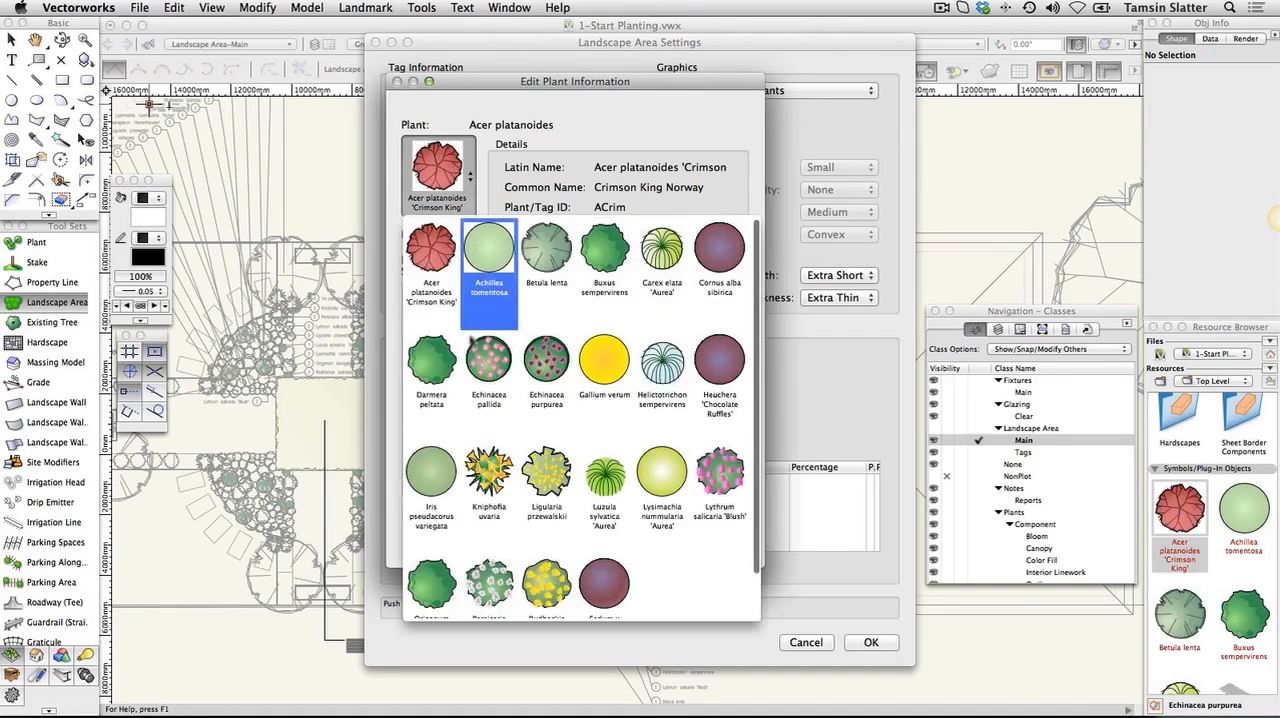
{"action": "left_click", "coordinate": [482, 470]}
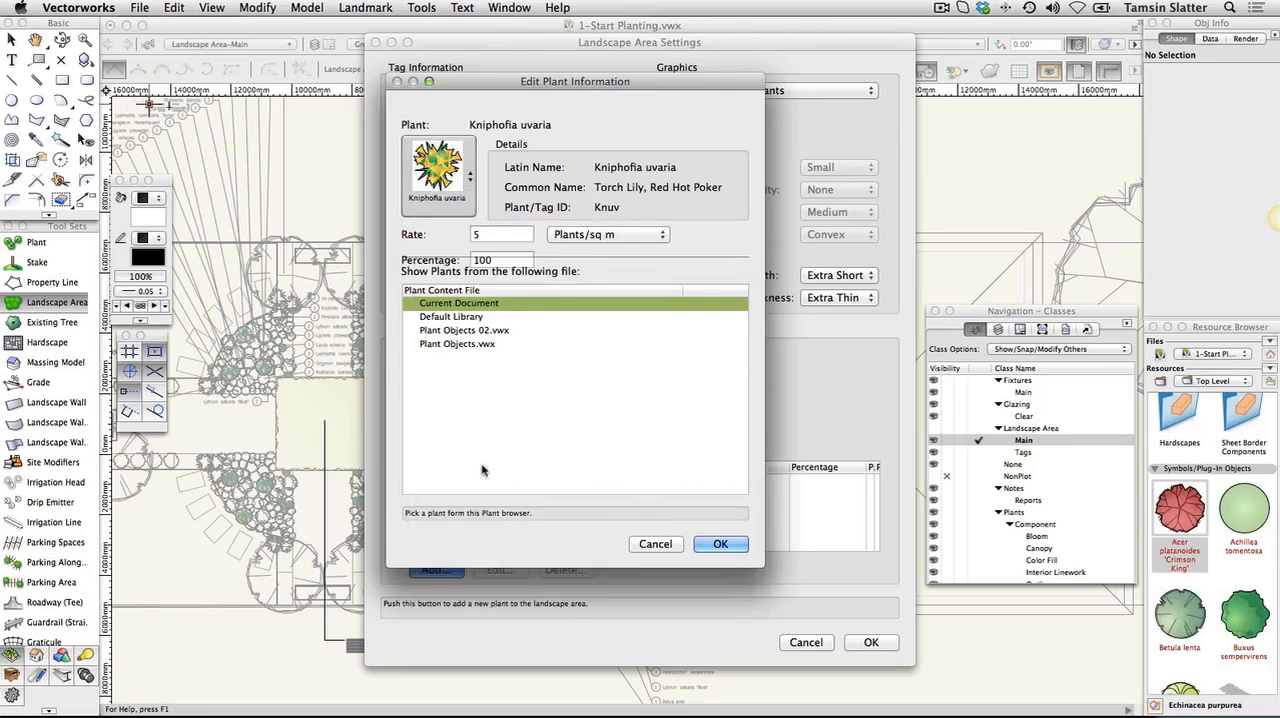
{"action": "double_click", "coordinate": [478, 233]}
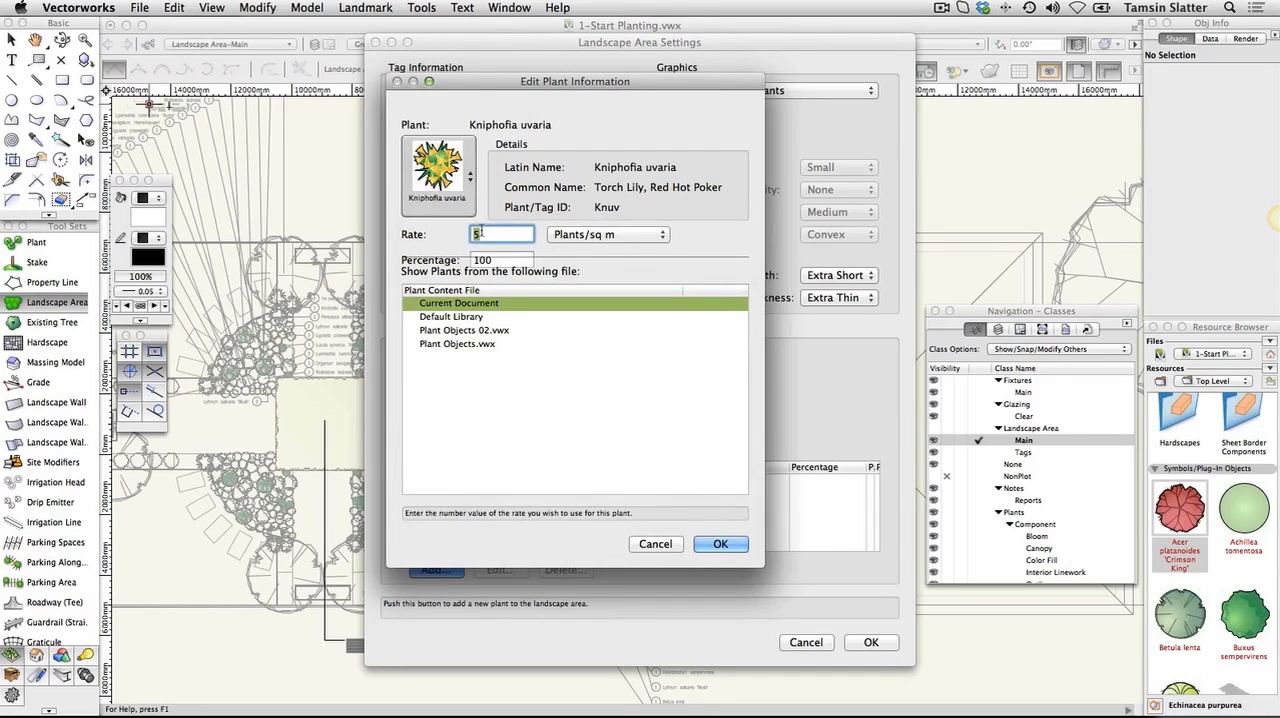
{"action": "type", "text": "7"}
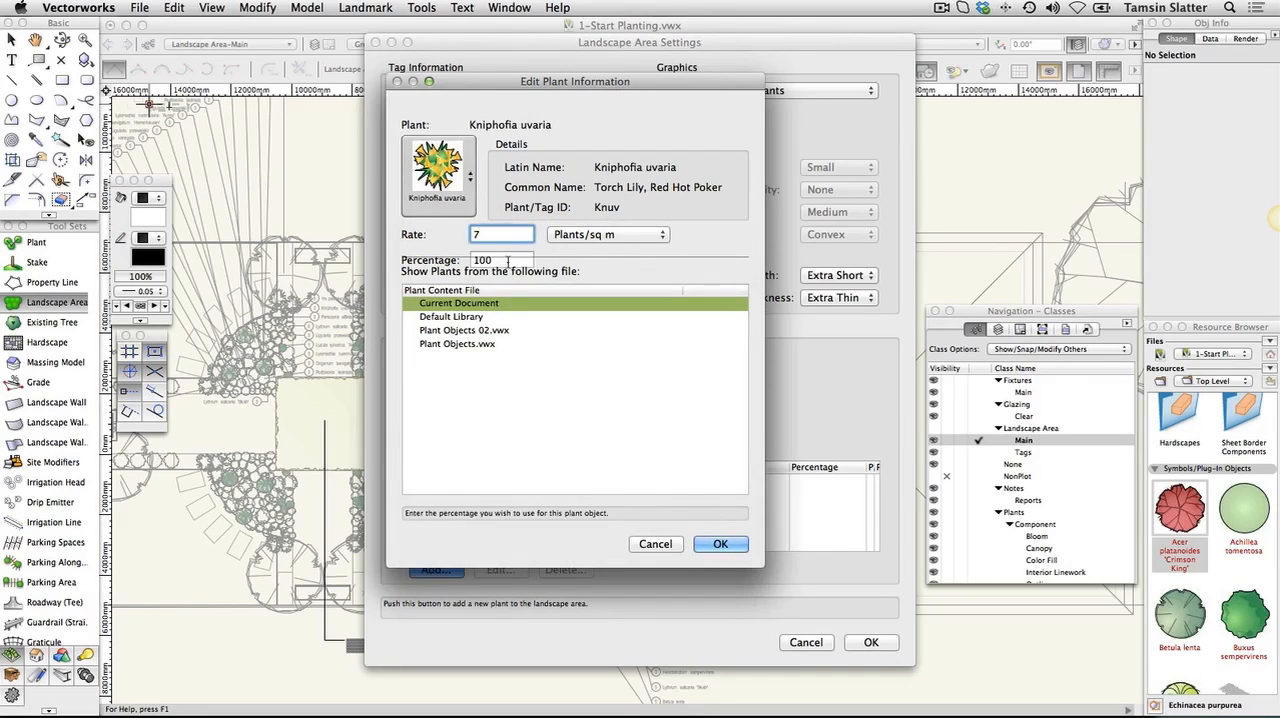
{"action": "double_click", "coordinate": [508, 261]}
{"action": "type", "text": "30"}
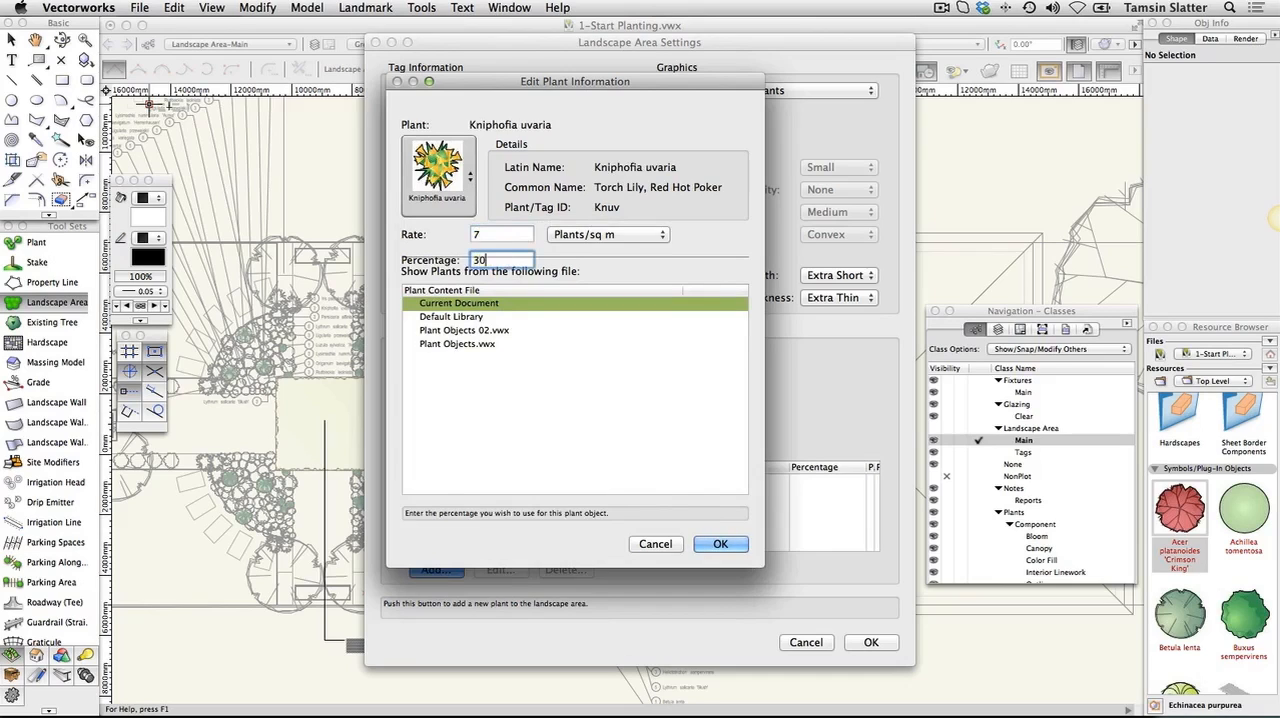
{"action": "left_click", "coordinate": [720, 544]}
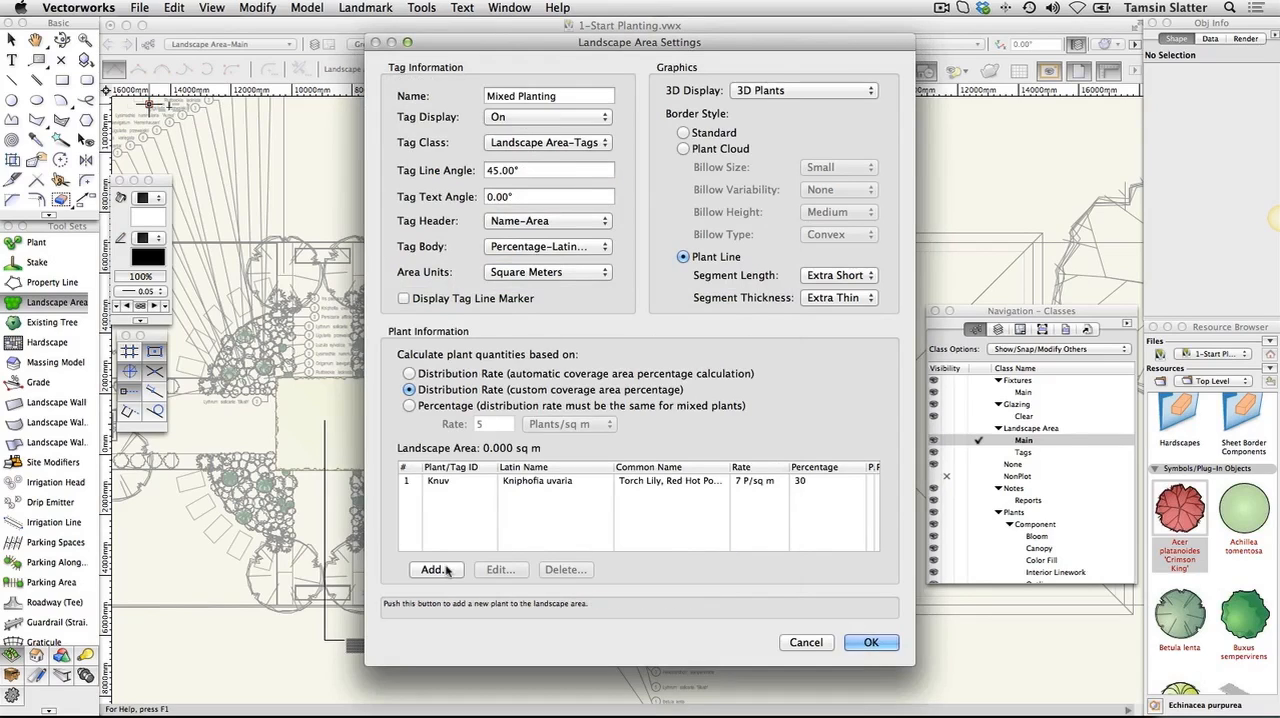
Add Darmera peltata to the Mixed Planting plant list at 5 plants/sq m and 20 percent
{"action": "left_click", "coordinate": [450, 569]}
{"action": "left_click", "coordinate": [460, 188]}
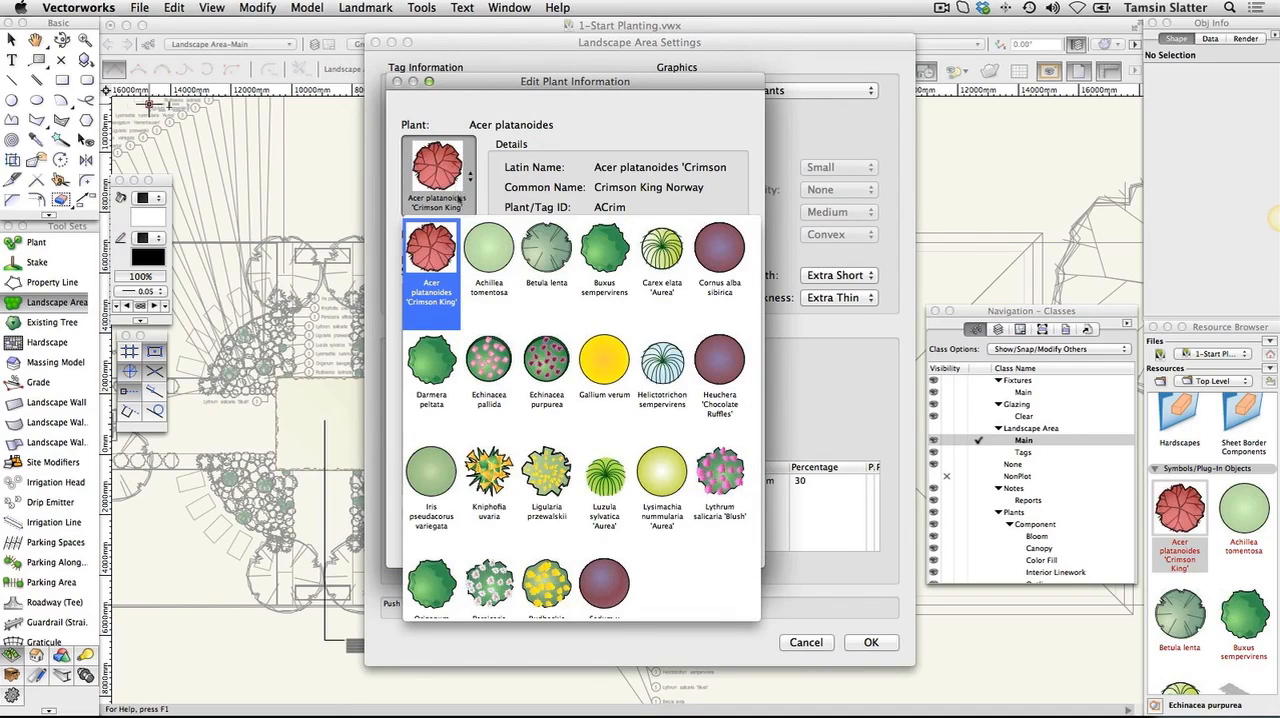
{"action": "left_click", "coordinate": [421, 367]}
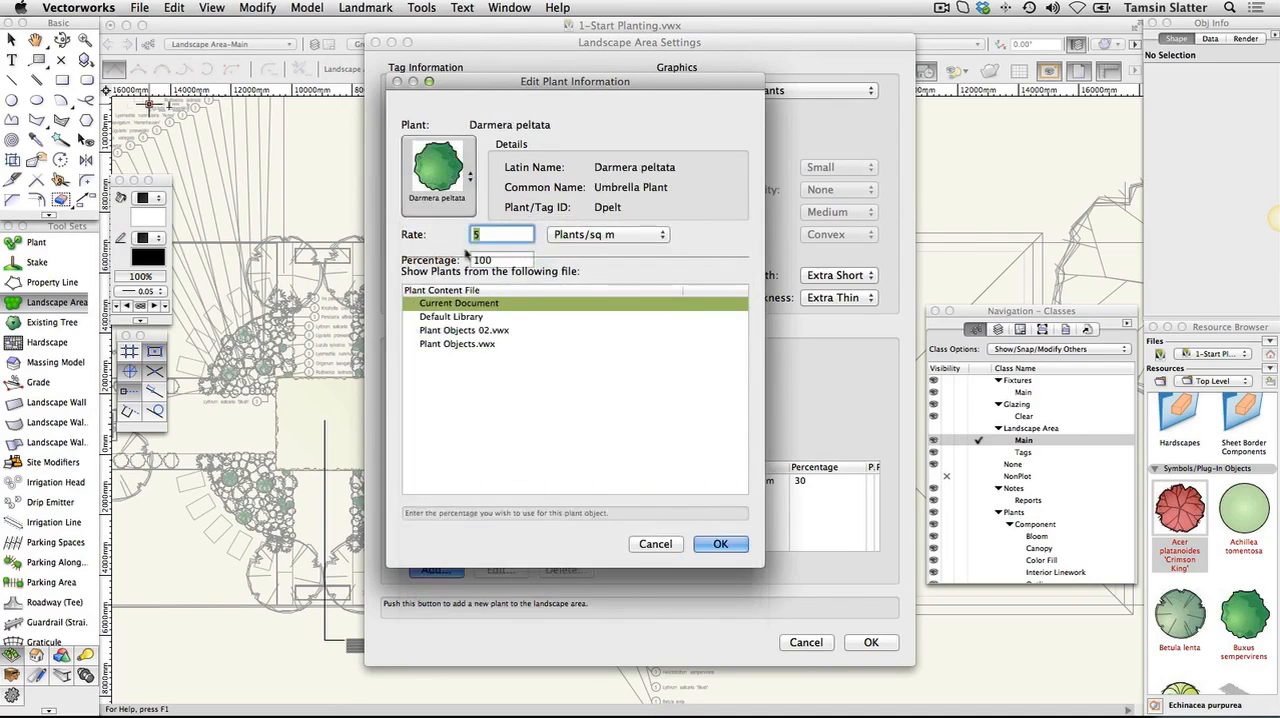
{"action": "type", "text": "5"}
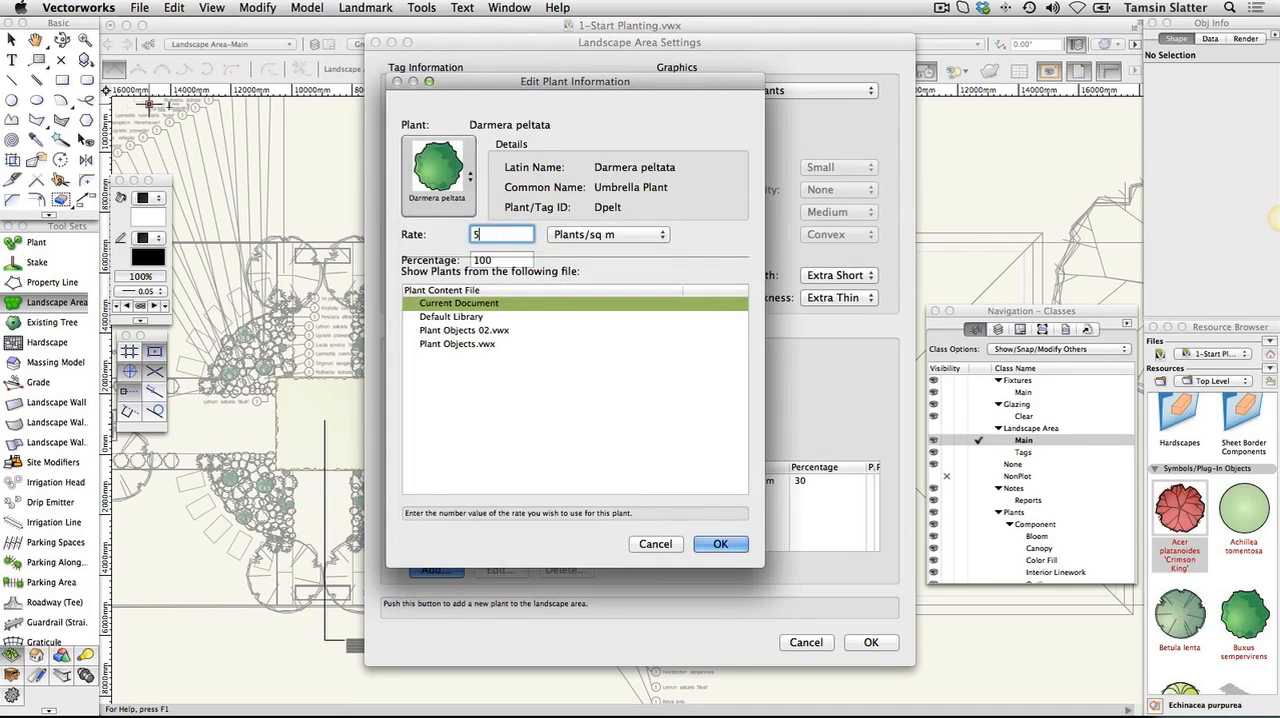
{"action": "key", "text": "Tab"}
{"action": "type", "text": "20"}
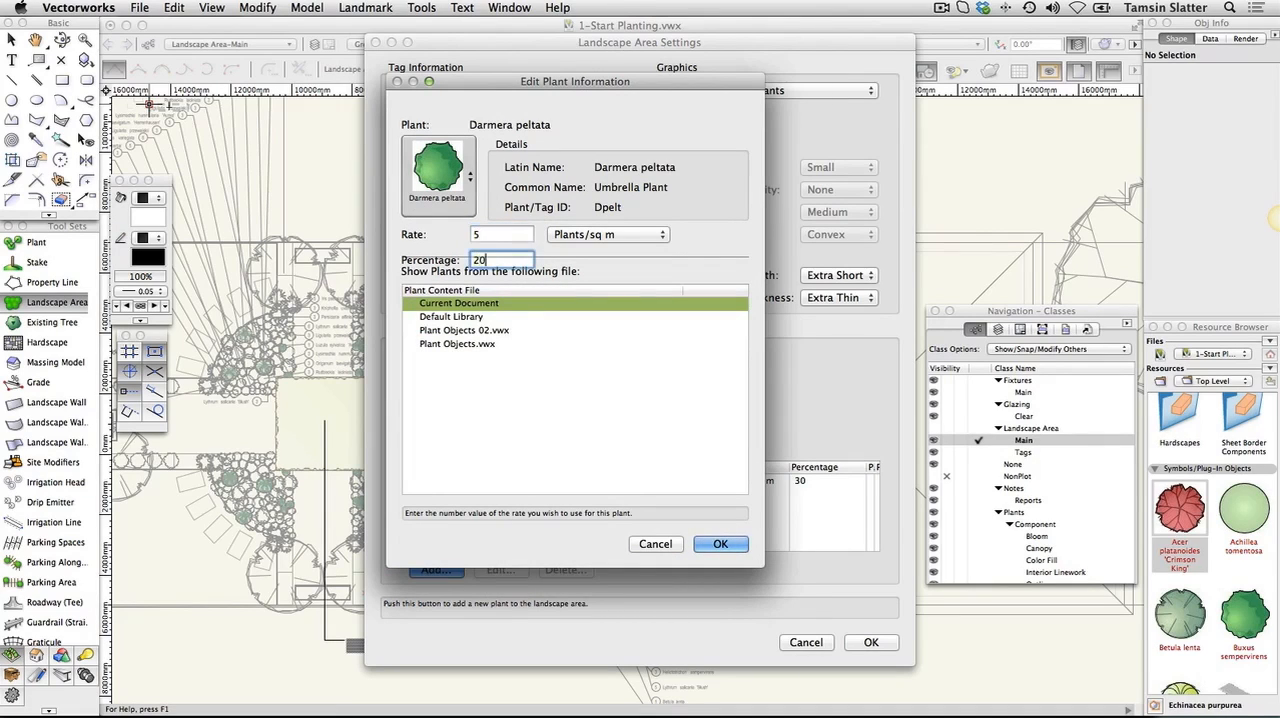
{"action": "left_click", "coordinate": [720, 543]}
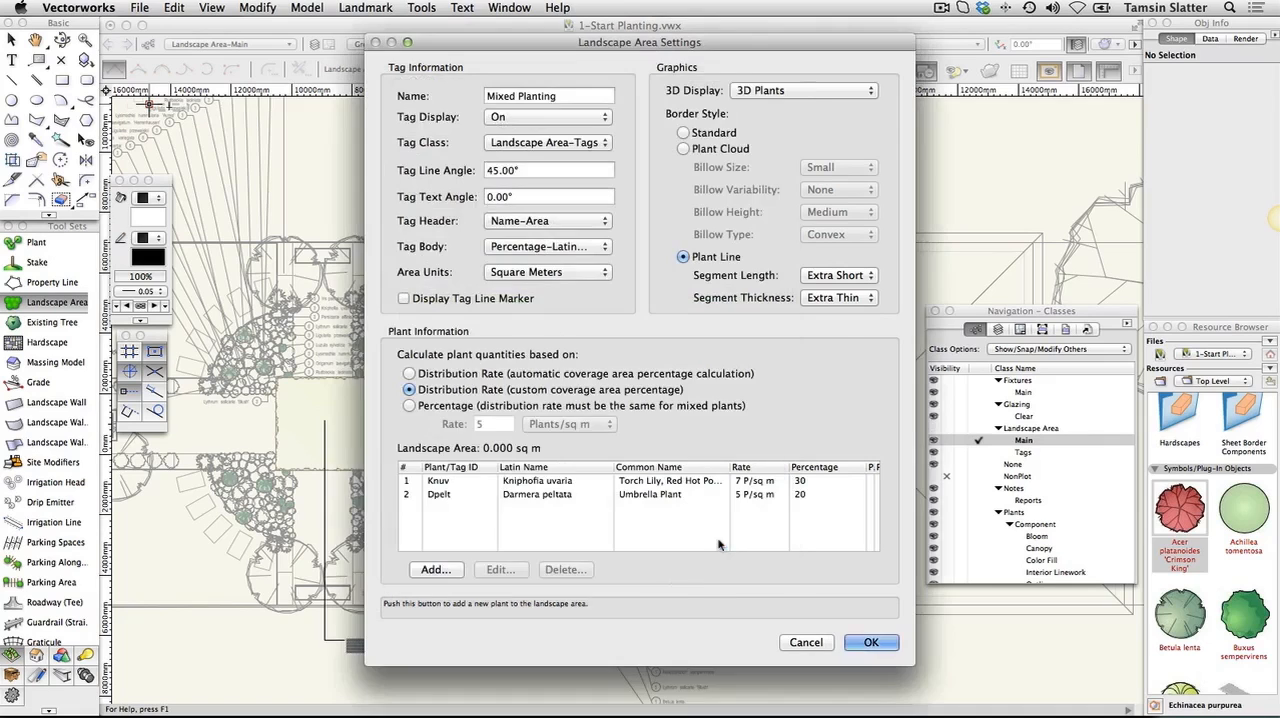
Add Cornus alba sibirica to the plant mix at 1 plant/sq m and 10 percent
{"action": "left_click", "coordinate": [432, 569]}
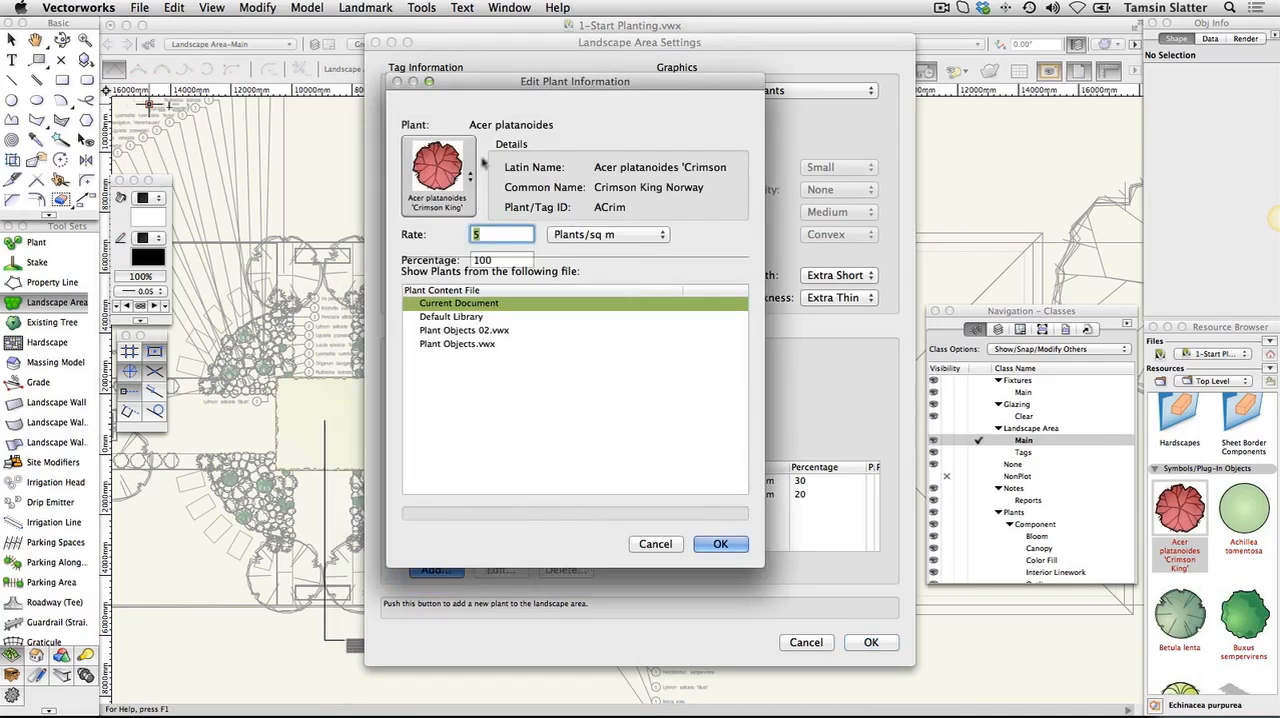
{"action": "left_click", "coordinate": [452, 180]}
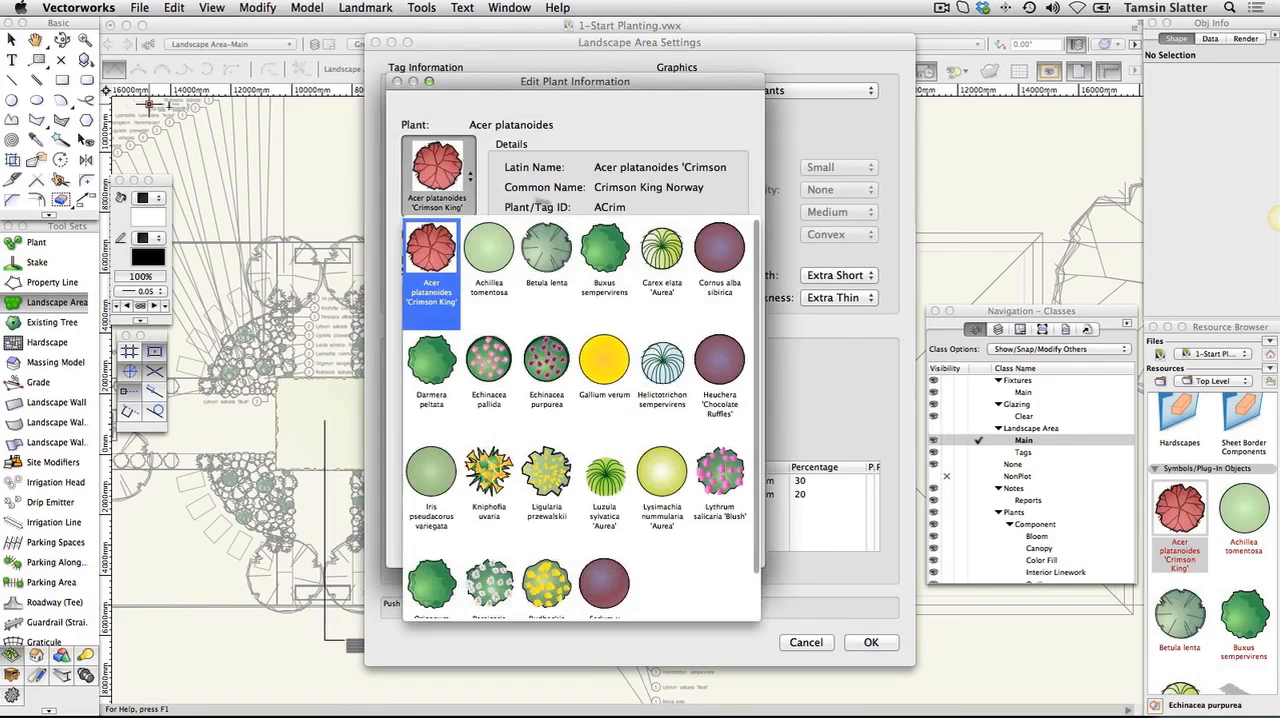
{"action": "left_click", "coordinate": [719, 248]}
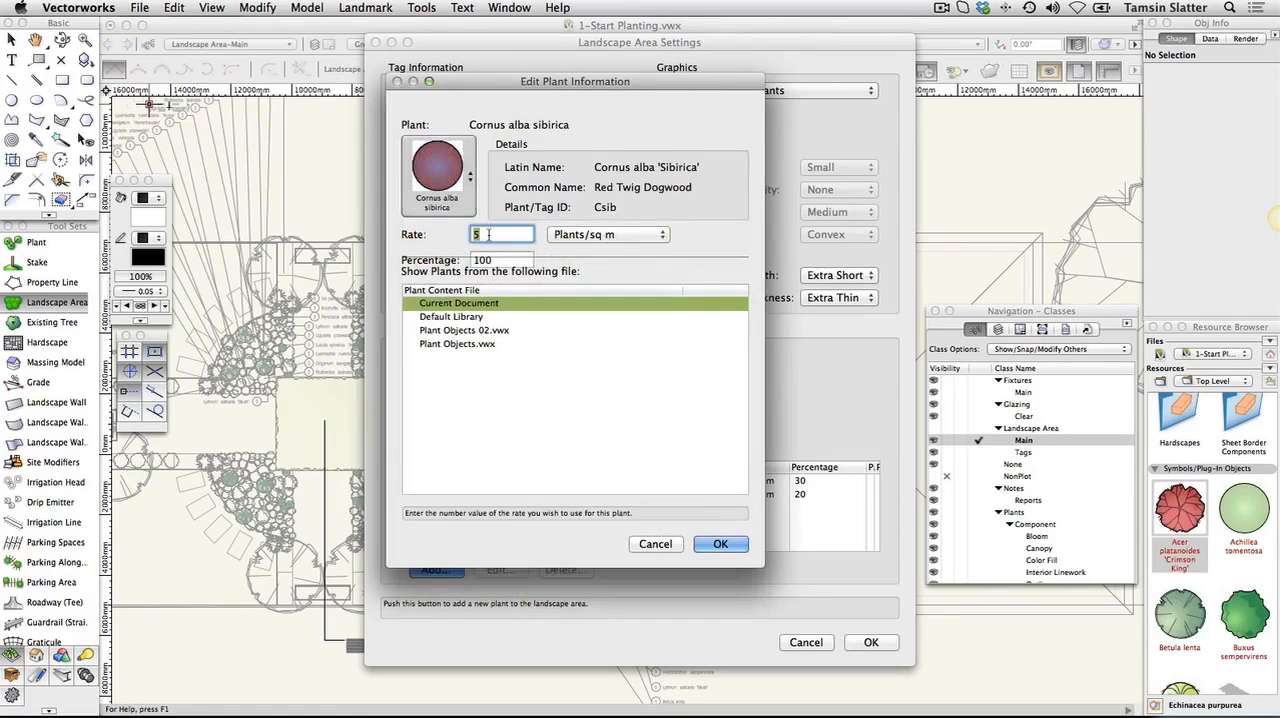
{"action": "type", "text": "1"}
{"action": "key", "text": "Tab"}
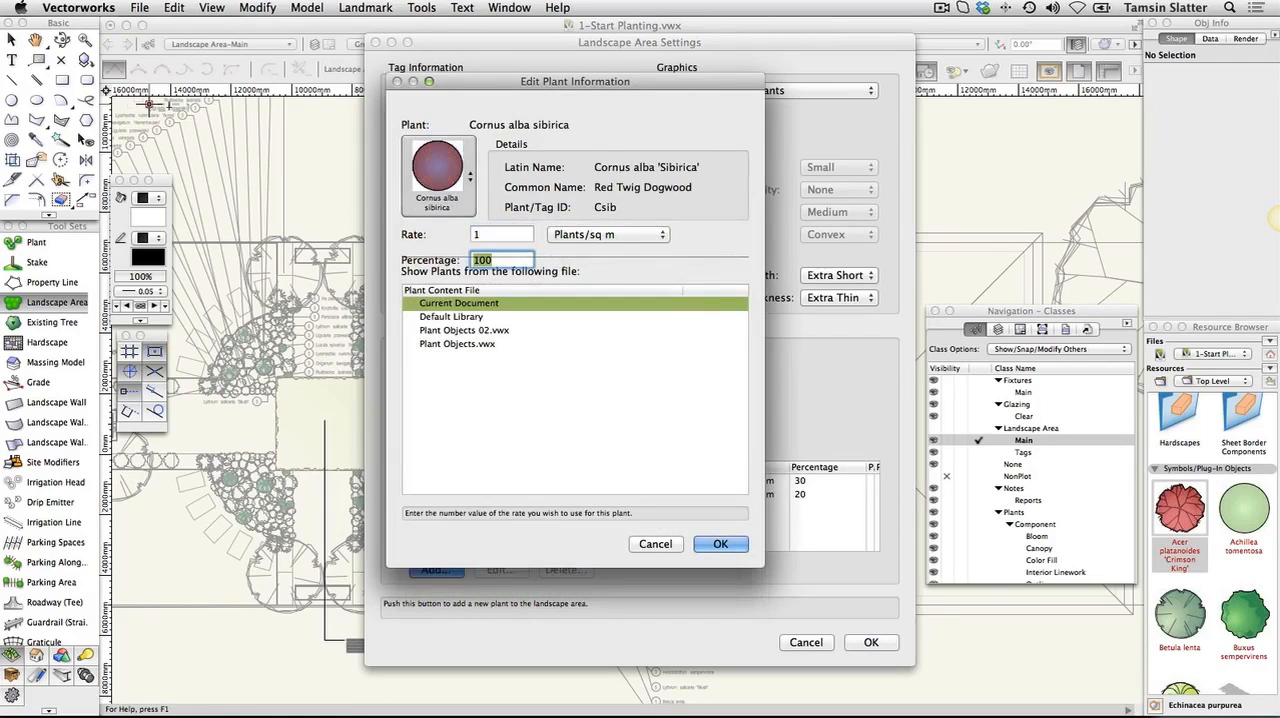
{"action": "type", "text": "10"}
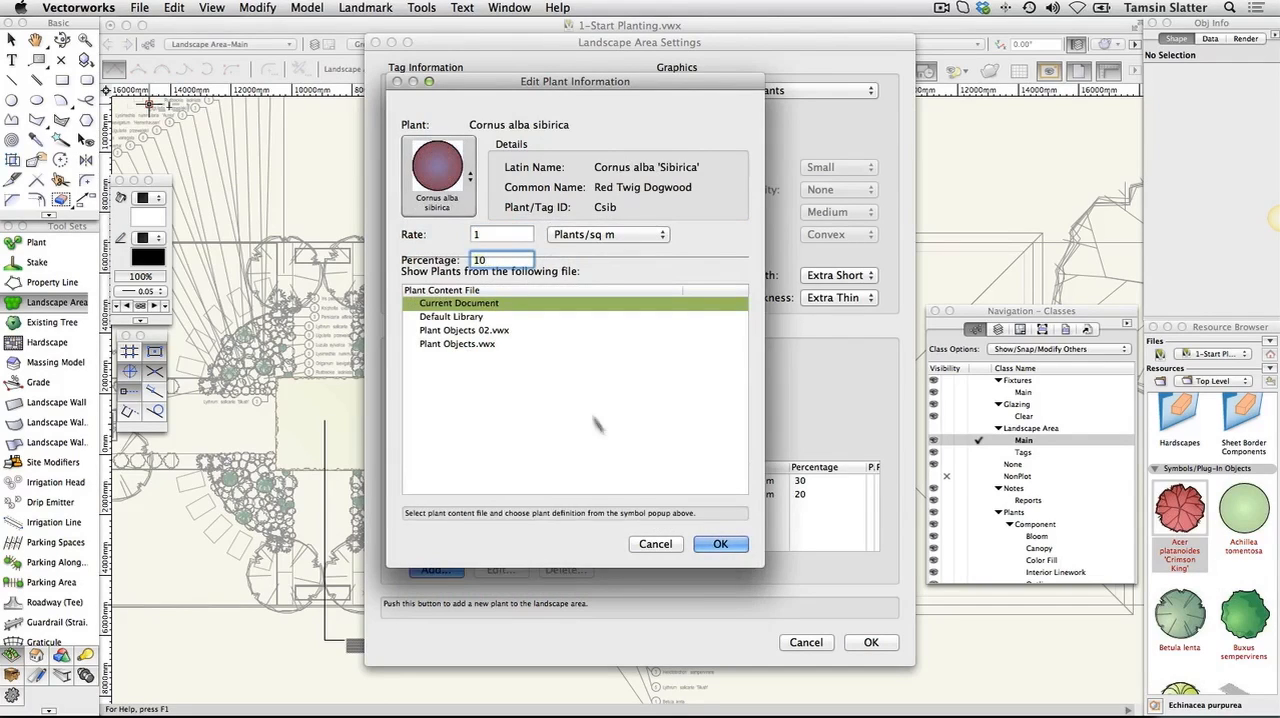
{"action": "left_click", "coordinate": [720, 544]}
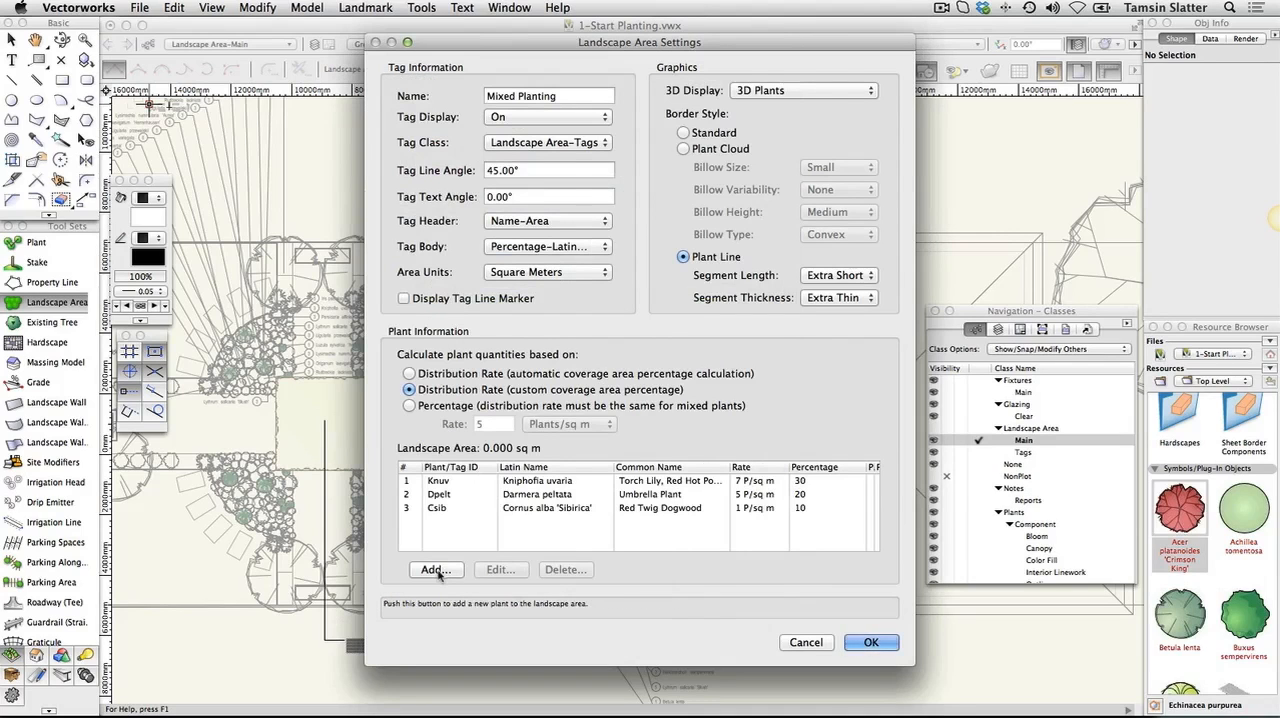
Add Persicaria affinis 'Superba' to the plant mix at 5 plants/sq m and 30 percent
{"action": "left_click", "coordinate": [435, 570]}
{"action": "left_click", "coordinate": [447, 205]}
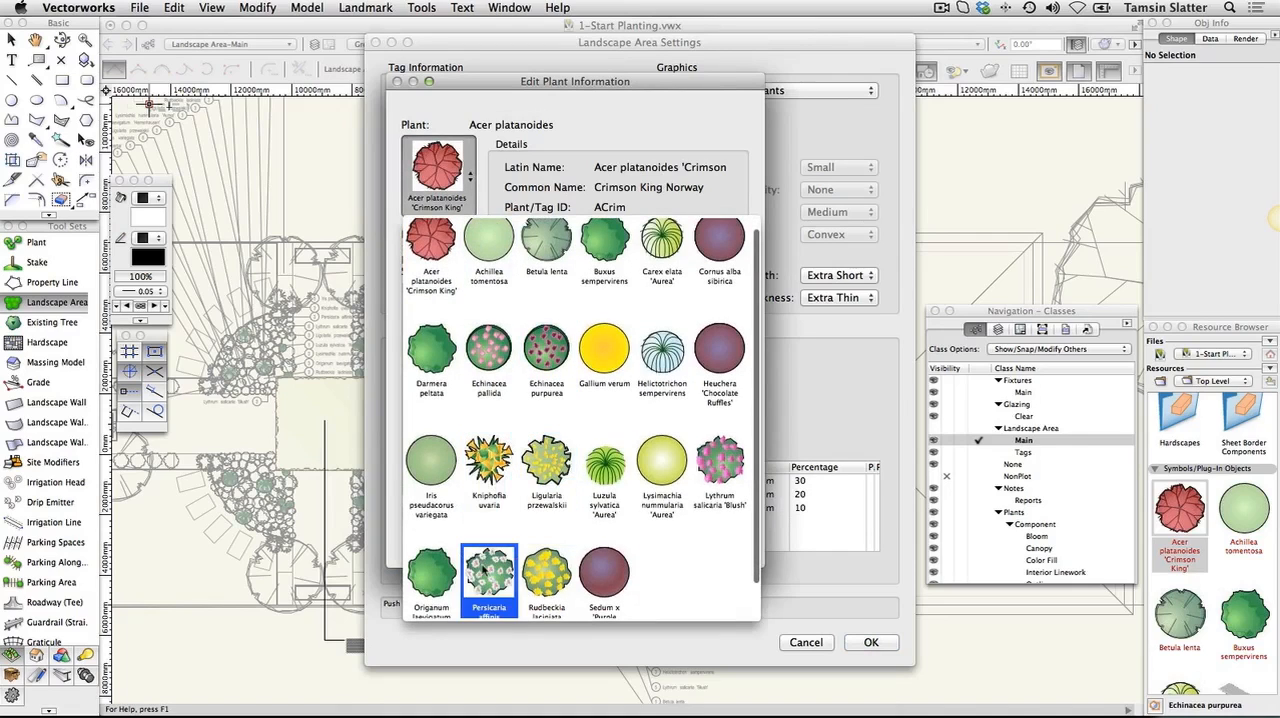
{"action": "left_click", "coordinate": [489, 575]}
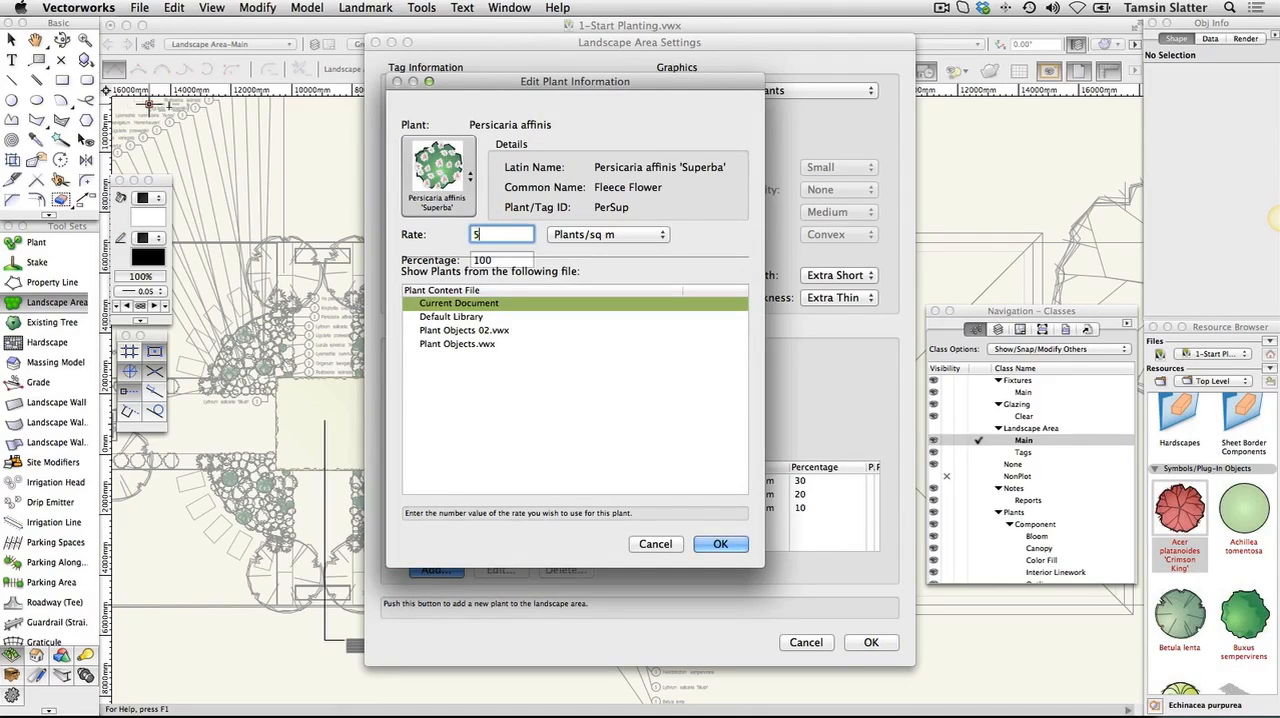
{"action": "key", "text": "Tab"}
{"action": "type", "text": "30"}
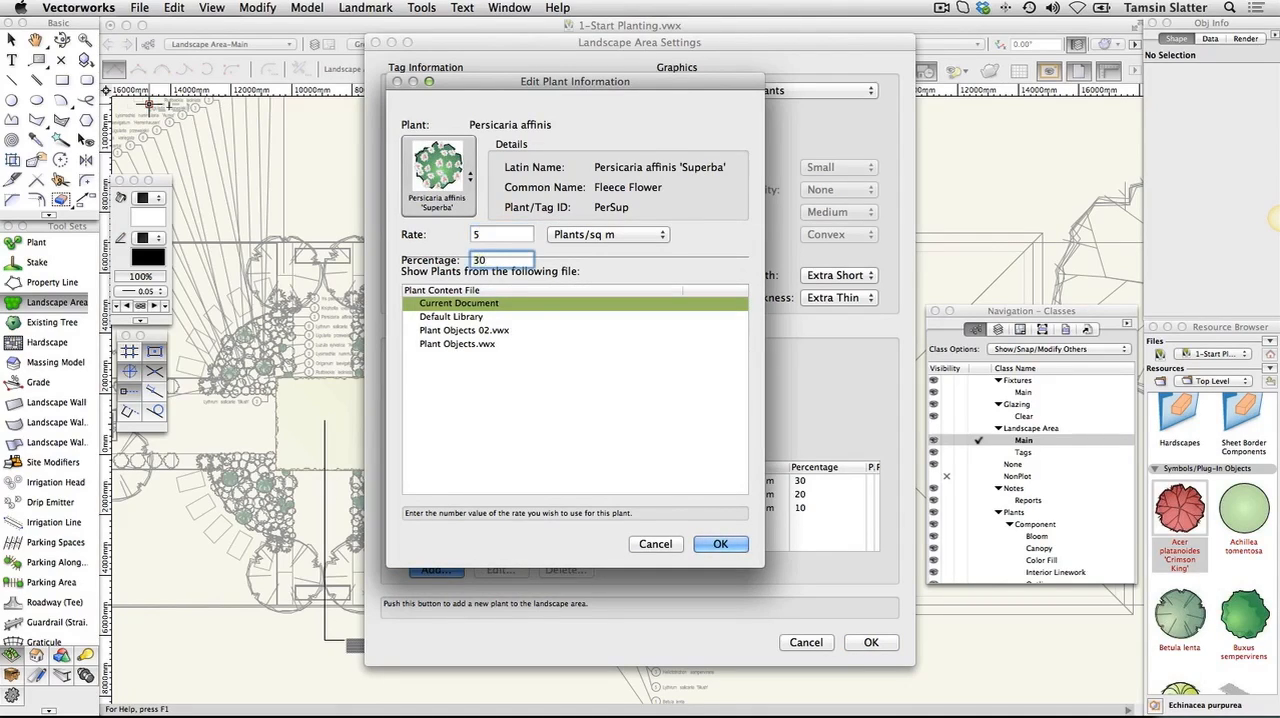
{"action": "left_click", "coordinate": [721, 545]}
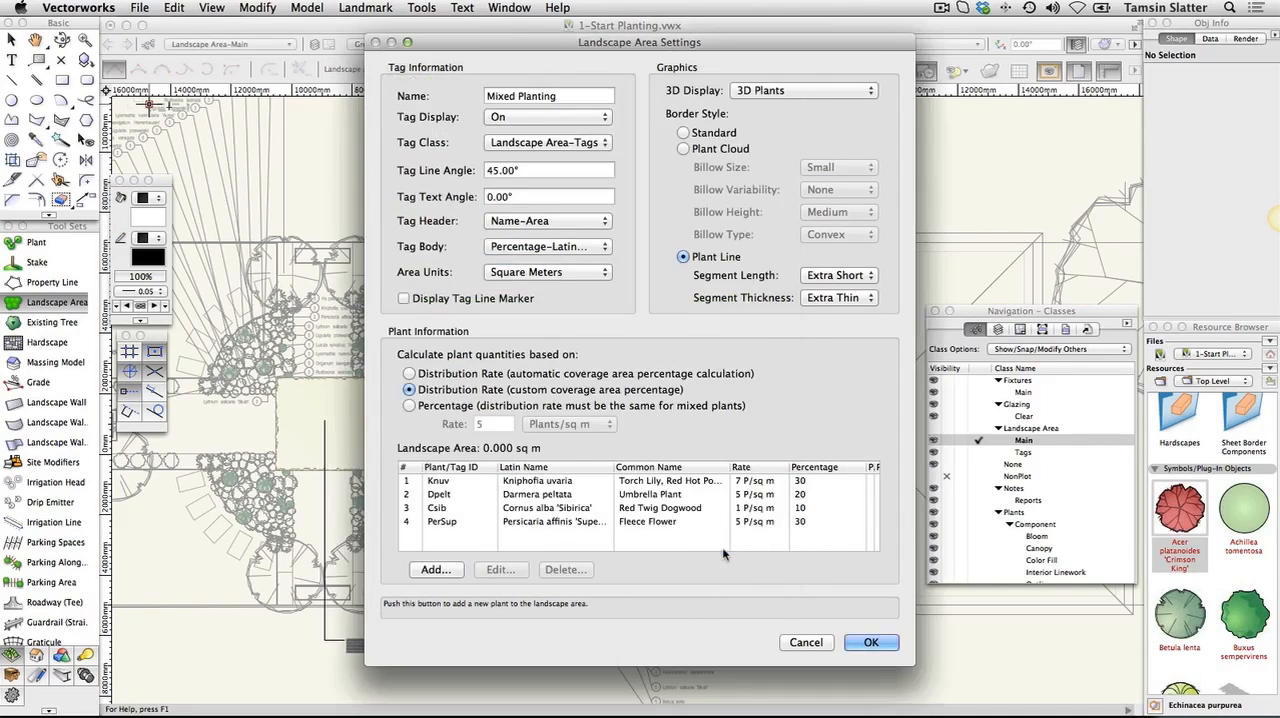
Add Carex elata 'Aurea' at 5 plants/sq m and 20 percent, and accept the landscape area settings
{"action": "left_click", "coordinate": [432, 569]}
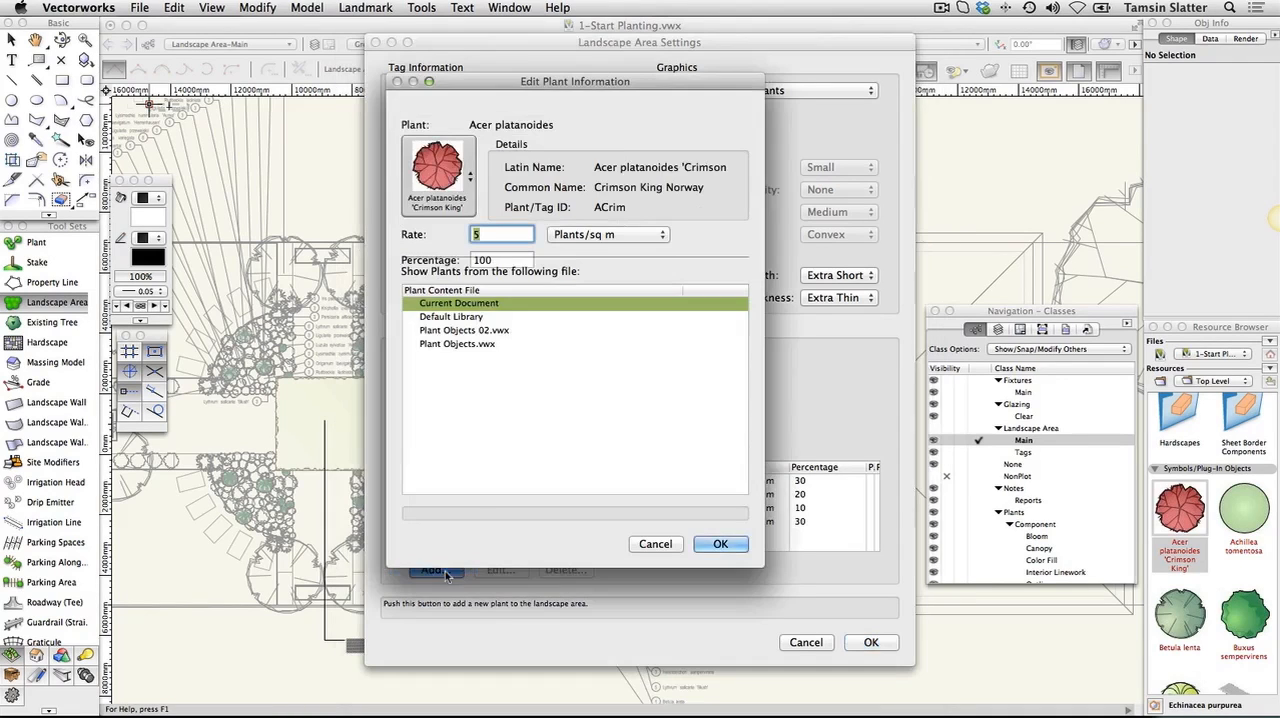
{"action": "left_click", "coordinate": [472, 177]}
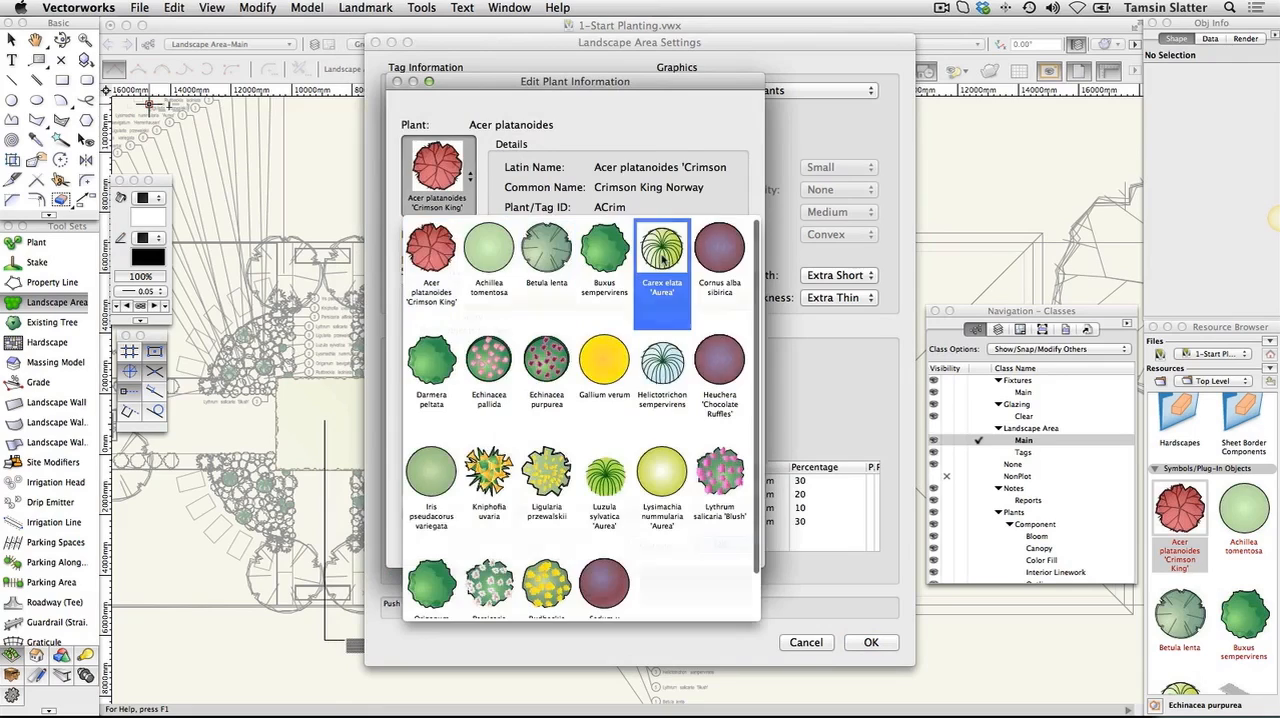
{"action": "left_click", "coordinate": [663, 260]}
{"action": "double_click", "coordinate": [498, 260]}
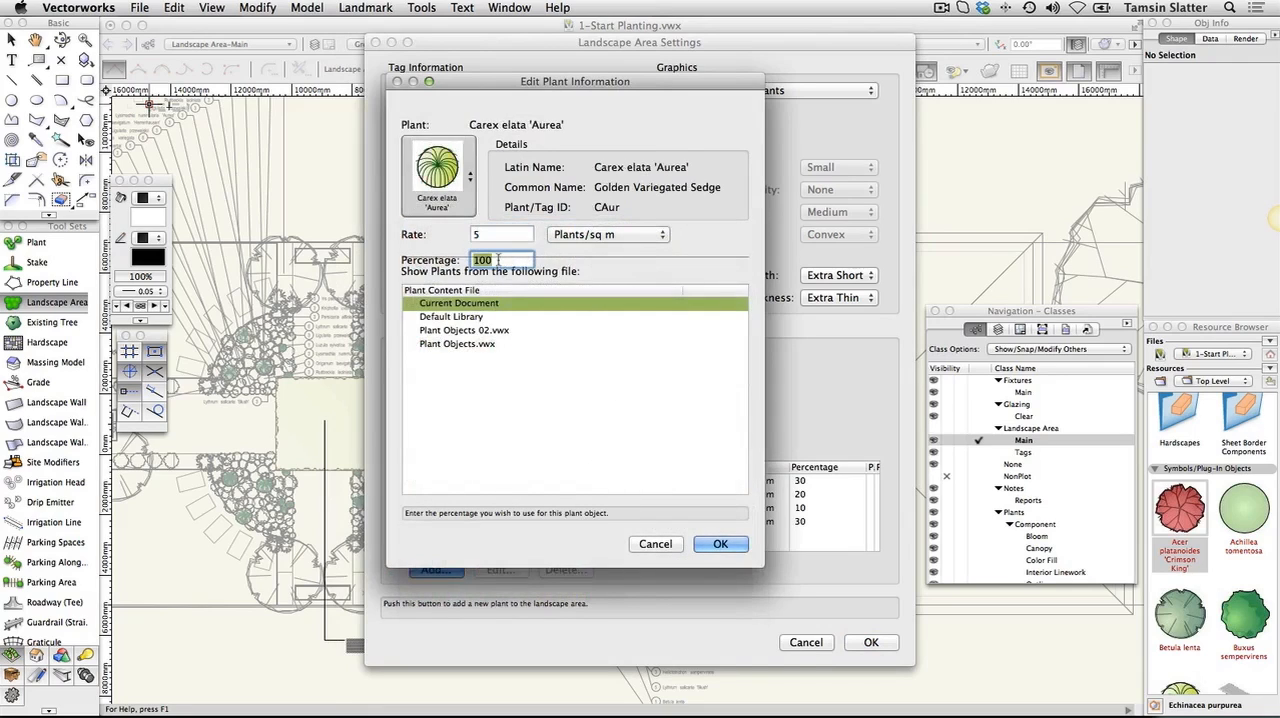
{"action": "type", "text": "20"}
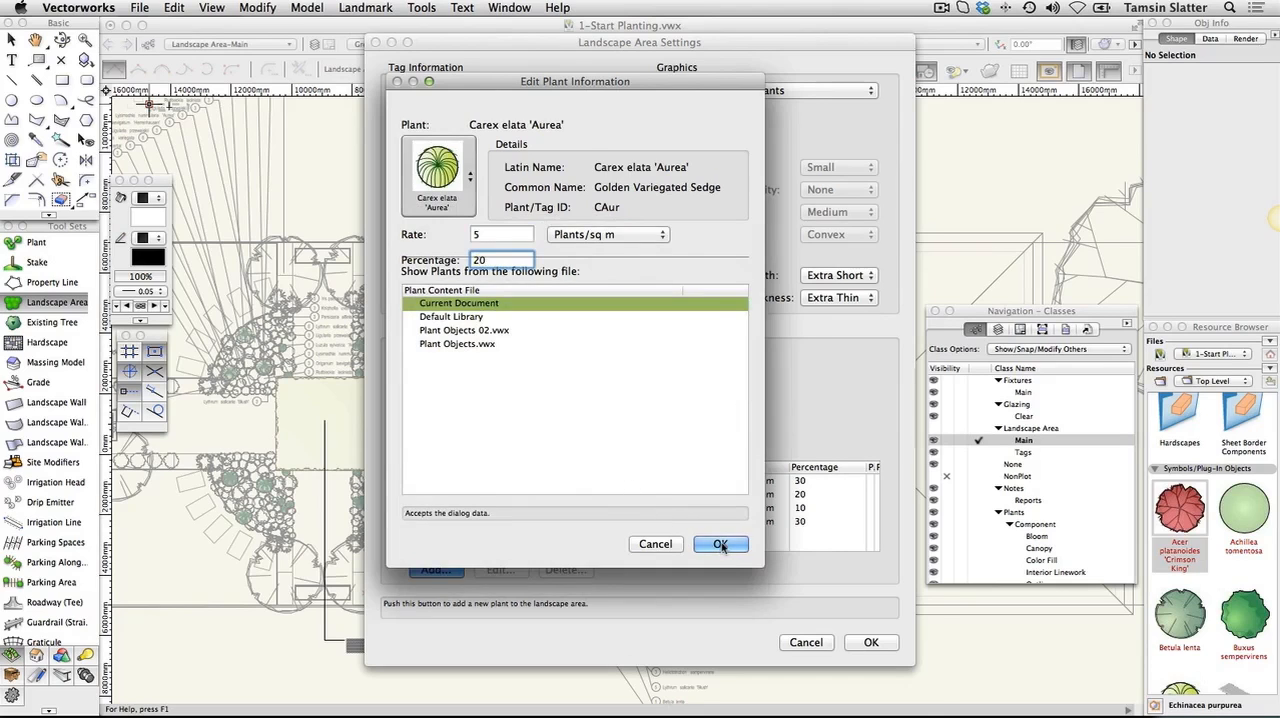
{"action": "left_click", "coordinate": [720, 544]}
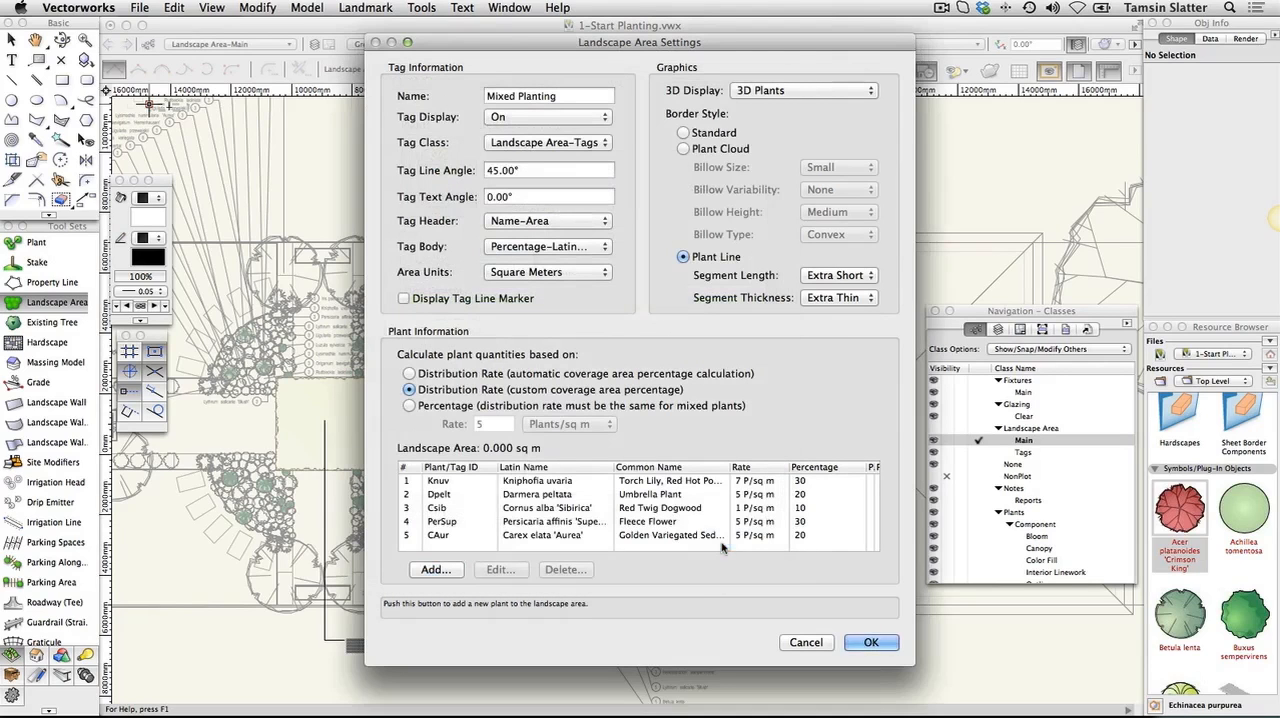
{"action": "left_click", "coordinate": [869, 643]}
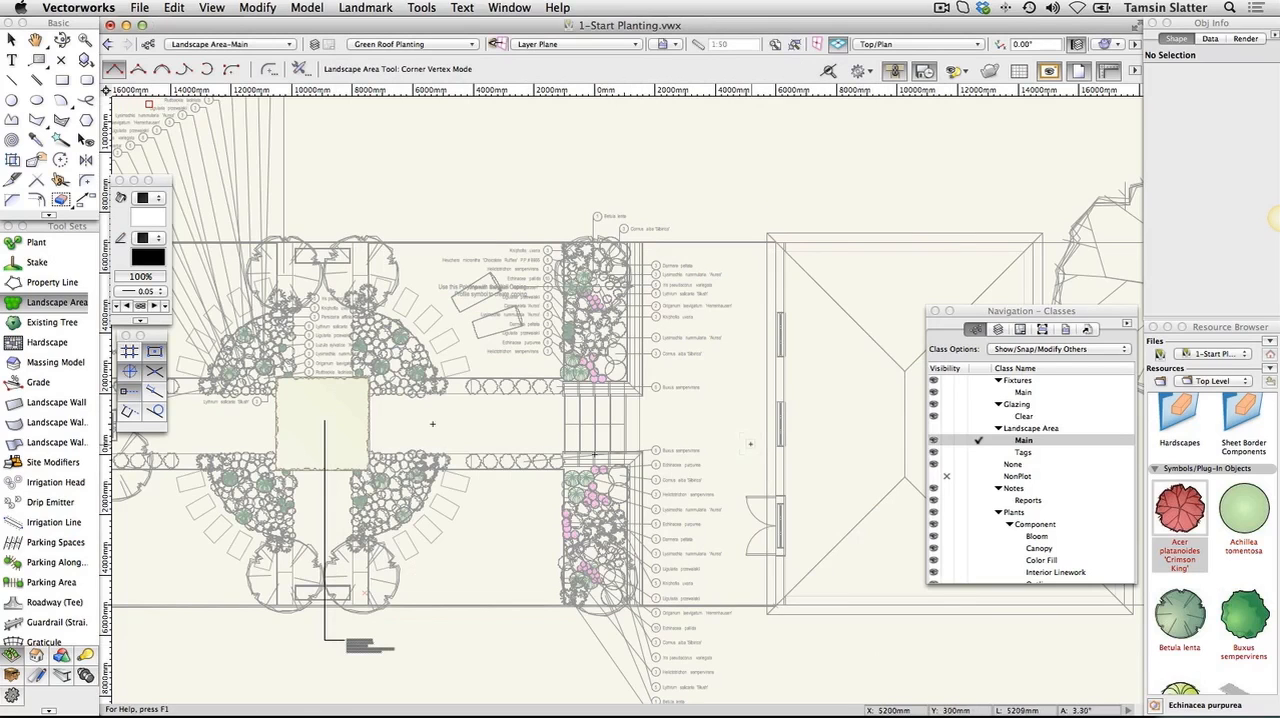
Start the landscape area outline over the large tree beside the house with a point-on-arc curve of about 2150 mm radius
{"action": "key", "text": "space"}
{"action": "mouse_move", "coordinate": [746, 443]}
{"action": "left_mouse_down"}
{"action": "mouse_move", "coordinate": [257, 454]}
{"action": "mouse_move", "coordinate": [243, 493]}
{"action": "left_mouse_up"}
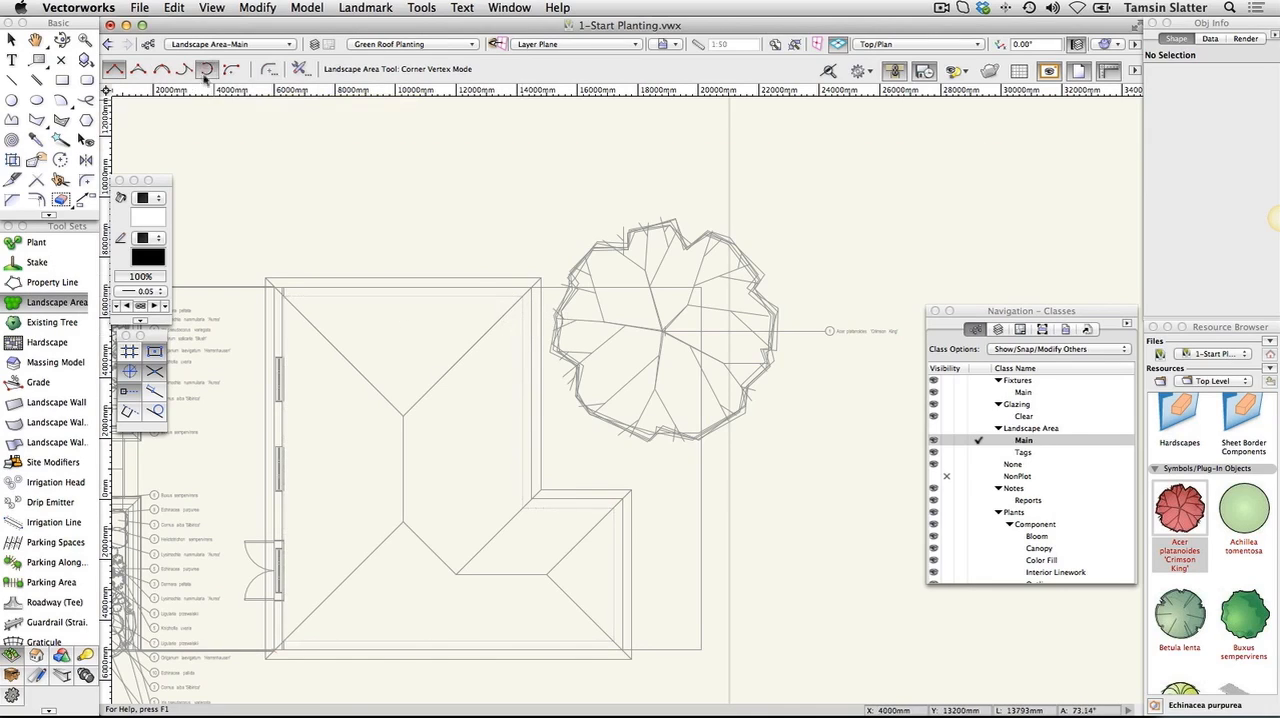
{"action": "left_click", "coordinate": [205, 72]}
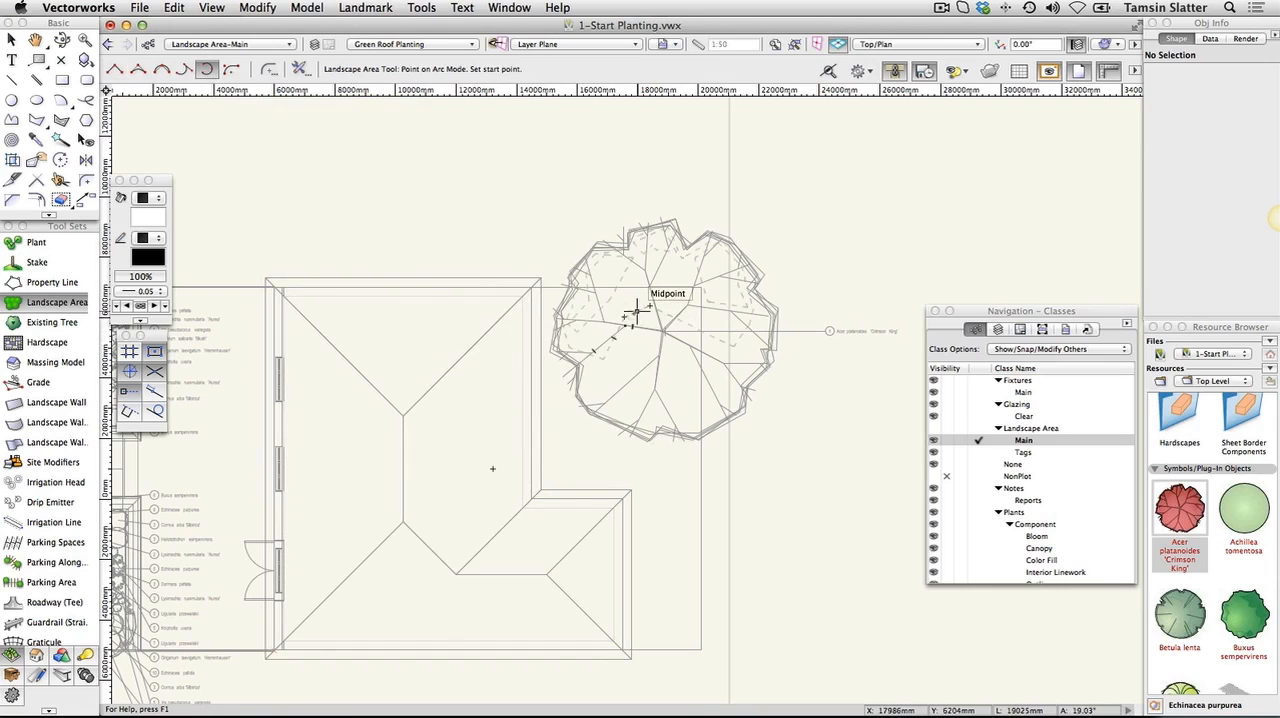
{"action": "left_click", "coordinate": [637, 311]}
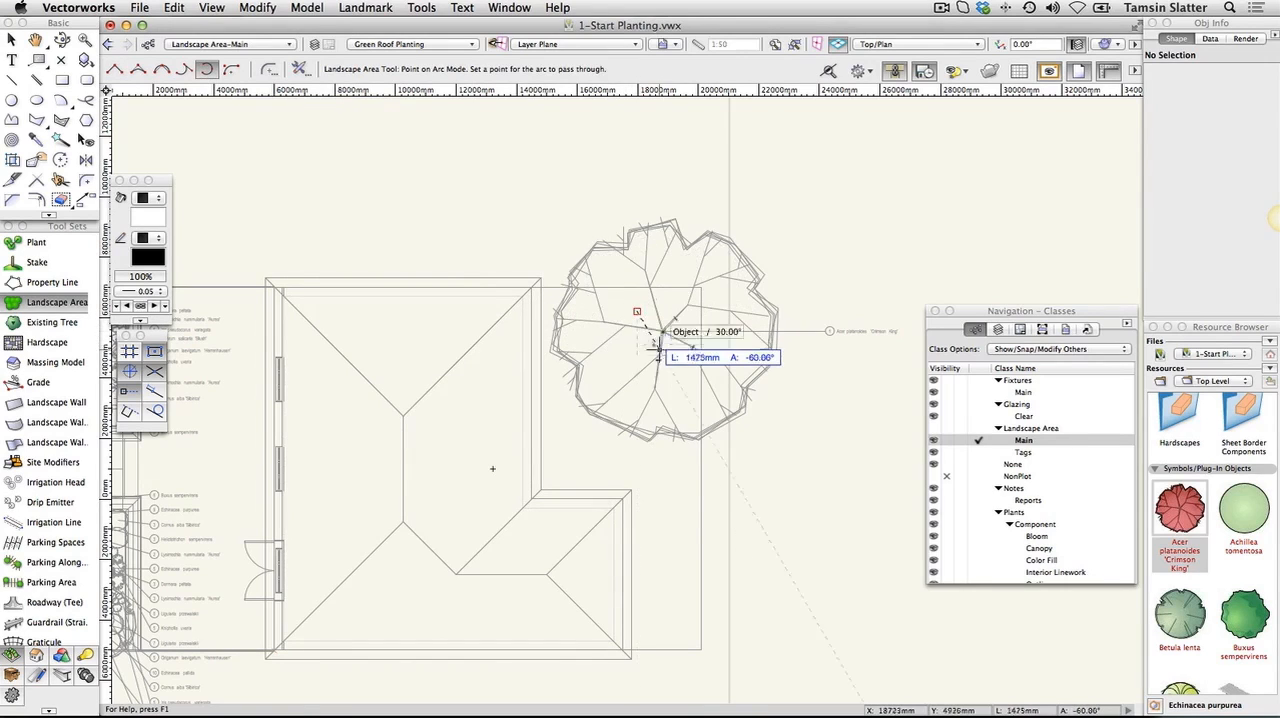
{"action": "left_click", "coordinate": [657, 355]}
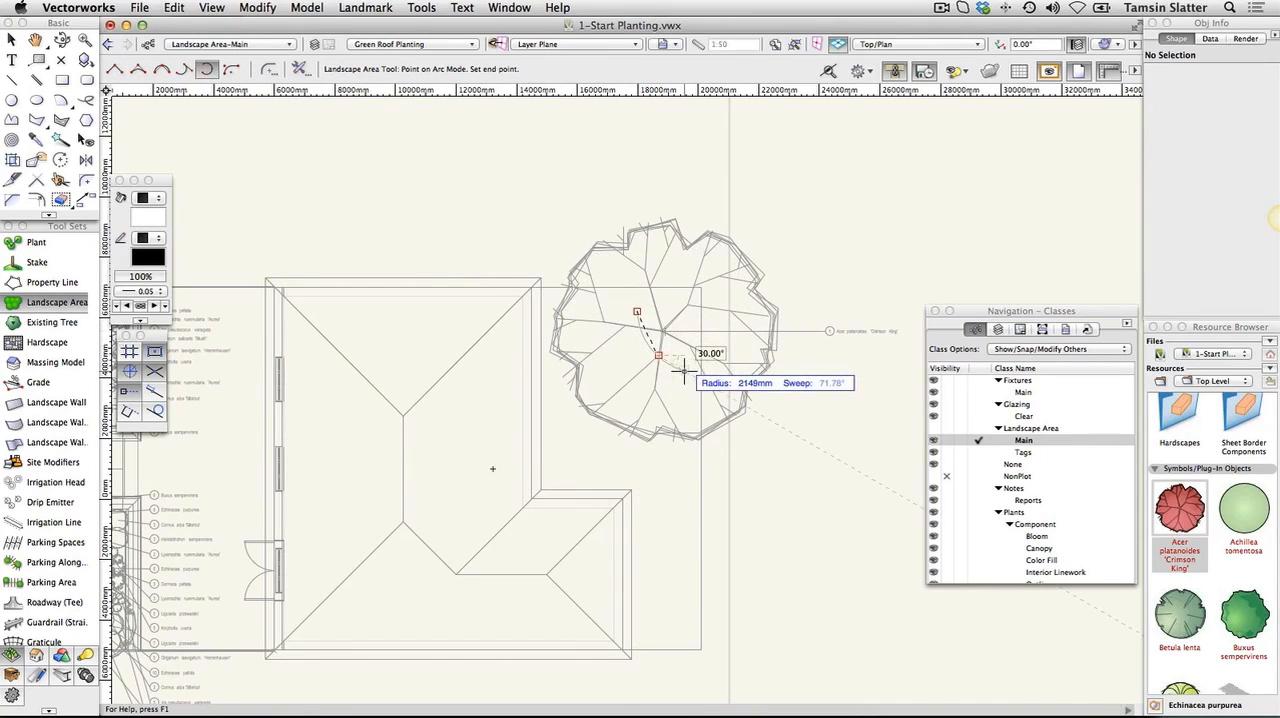
{"action": "left_click", "coordinate": [684, 373]}
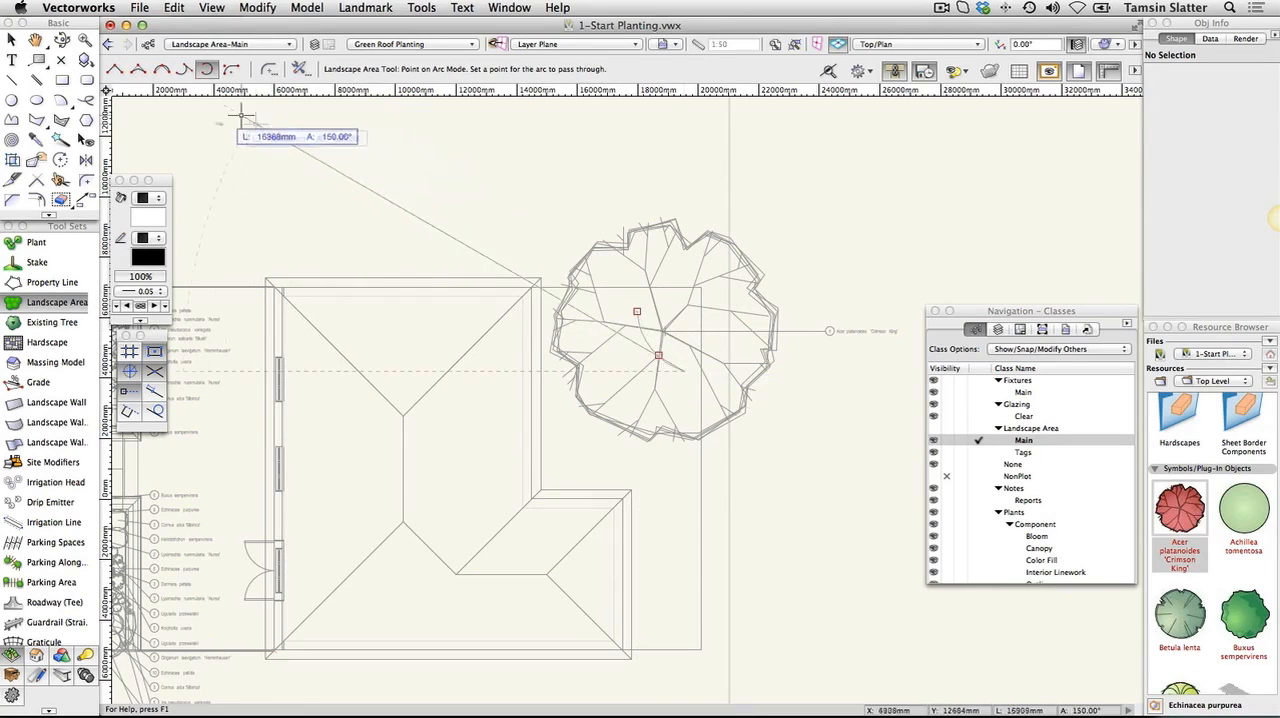
Complete the landscape area outline with straight corner-vertex sides, the one nearest the house about 5220 mm long, and close it at the arc's start
{"action": "left_click", "coordinate": [115, 70]}
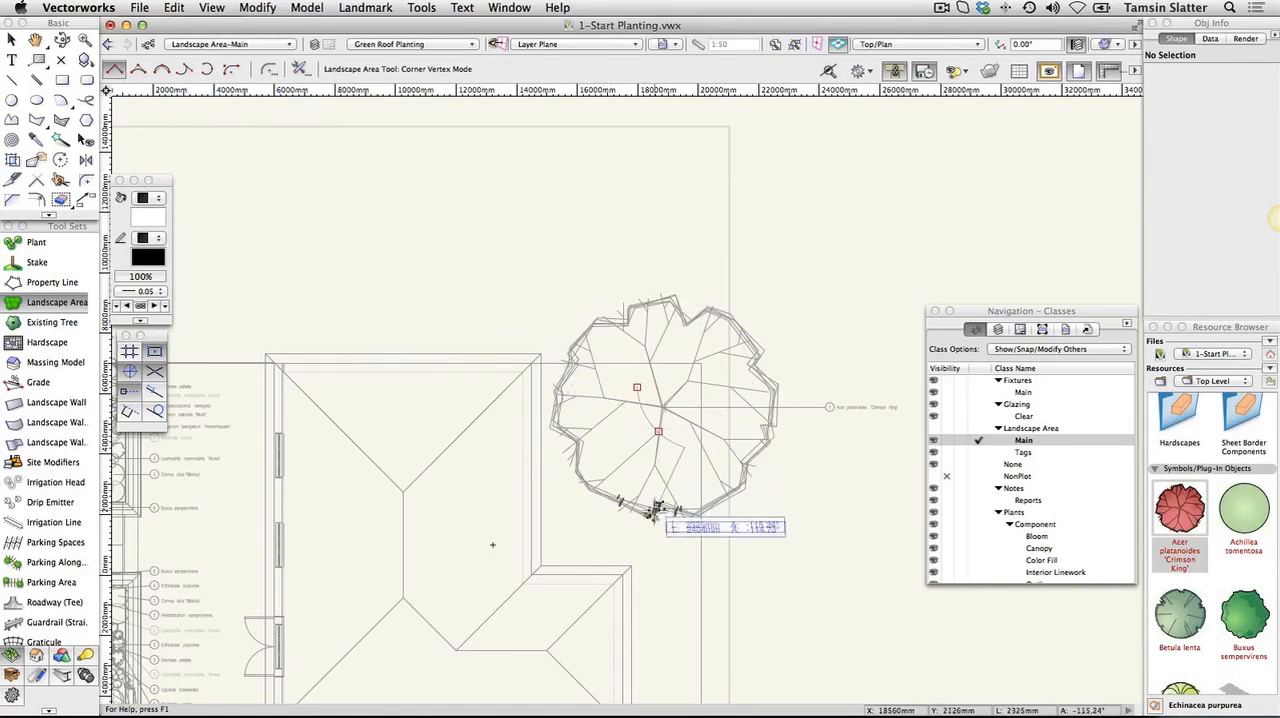
{"action": "left_click", "coordinate": [684, 547]}
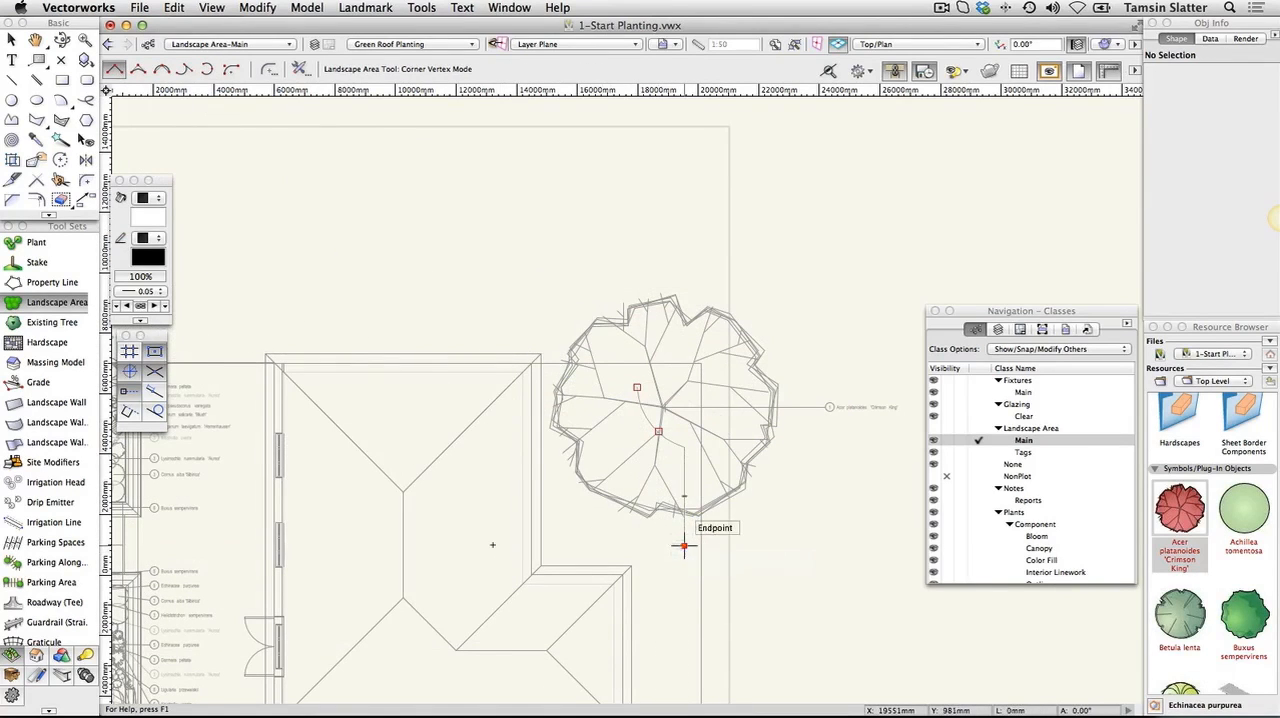
{"action": "left_click", "coordinate": [575, 545]}
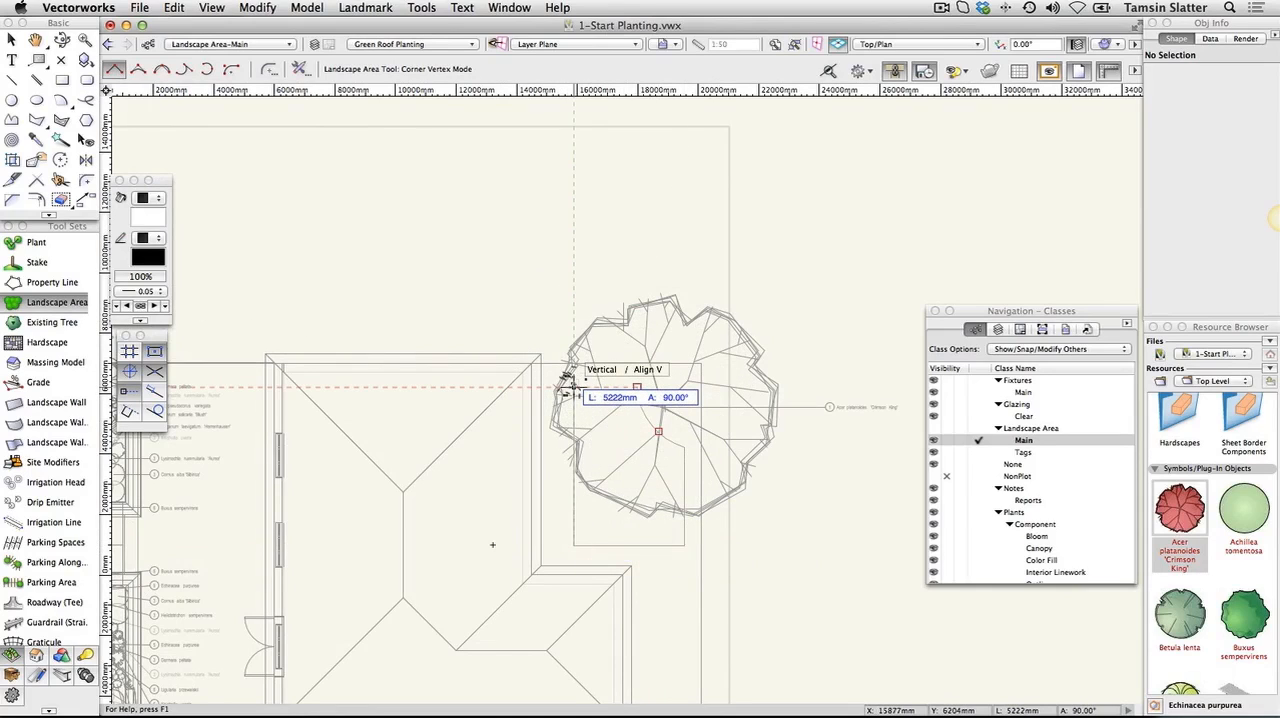
{"action": "left_click", "coordinate": [572, 387]}
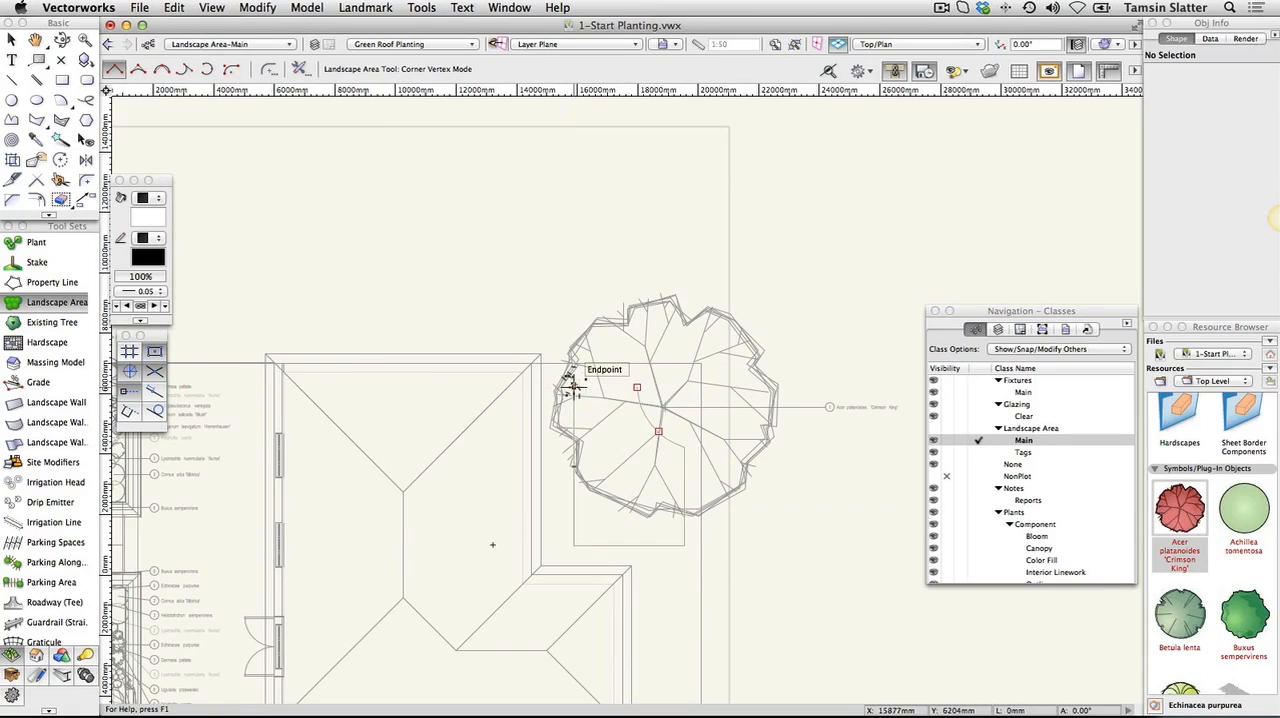
{"action": "key", "text": "k"}
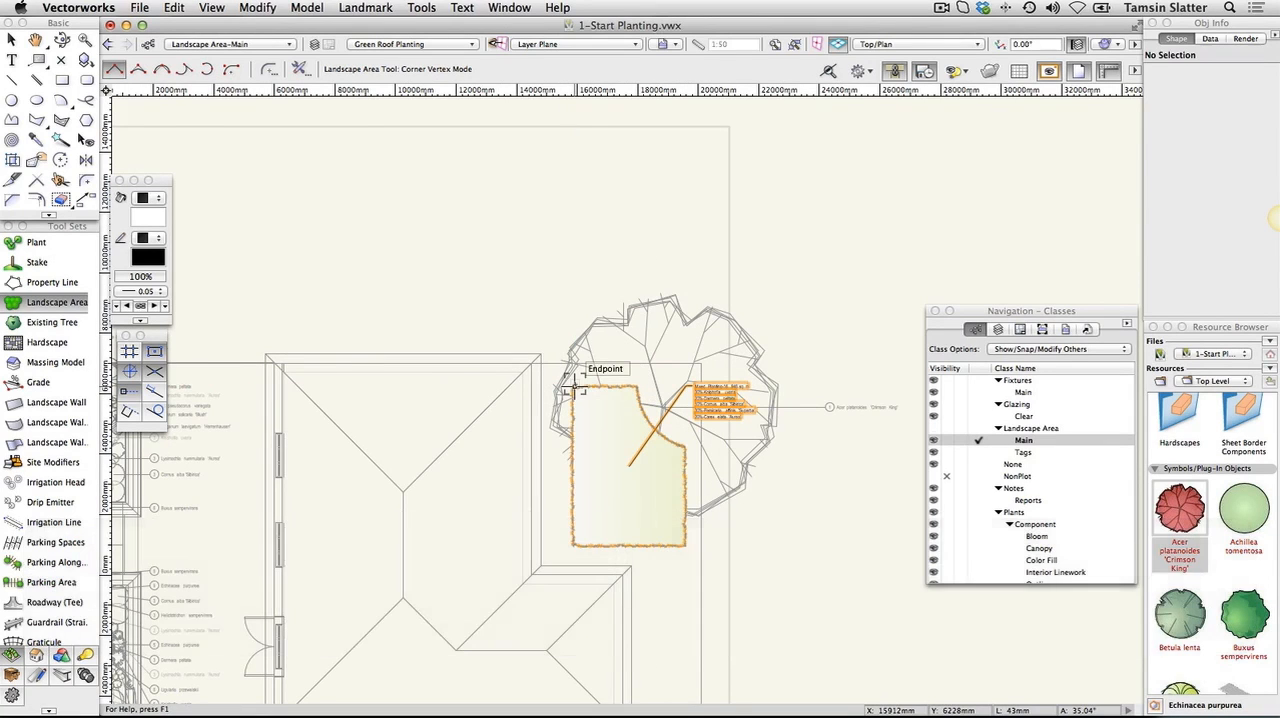
Make Planting the active design layer and move the red Acer platanoides 'Crimson King' tree from it to the Green Roof Planting layer
{"action": "left_click", "coordinate": [997, 330]}
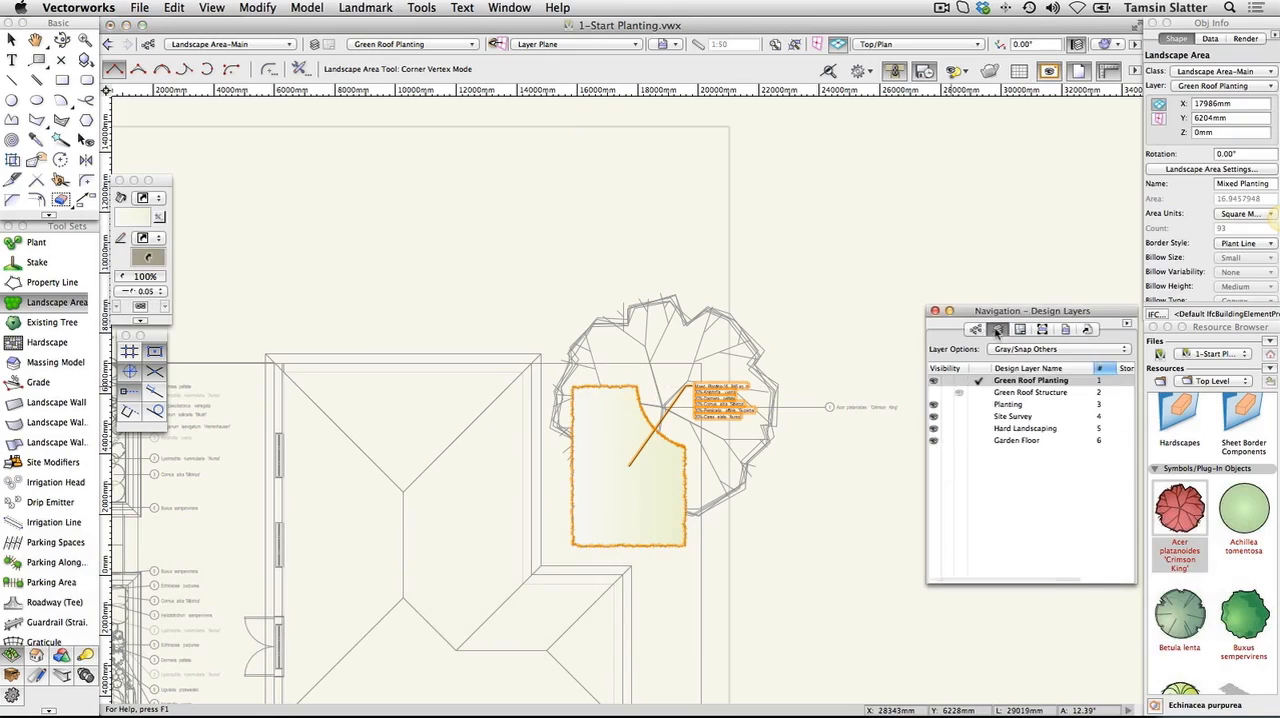
{"action": "left_click", "coordinate": [985, 405]}
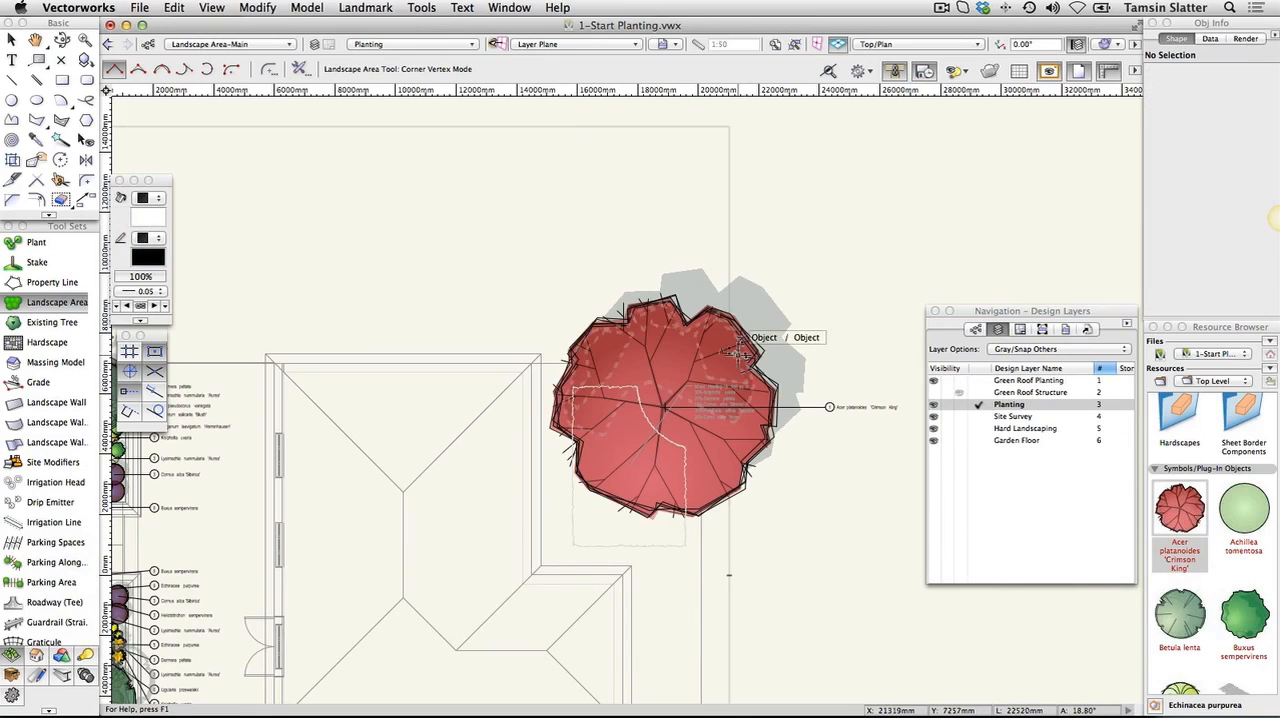
{"action": "key", "text": "x"}
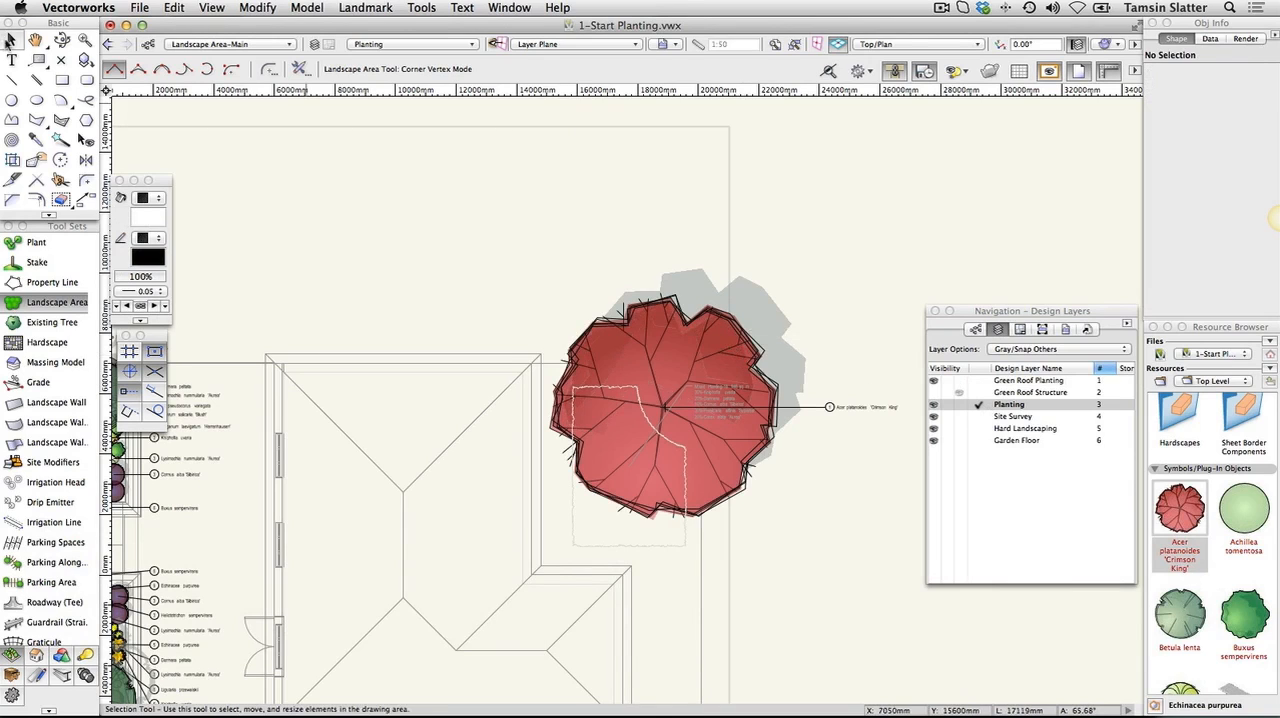
{"action": "left_click", "coordinate": [737, 352]}
{"action": "left_click", "coordinate": [651, 325]}
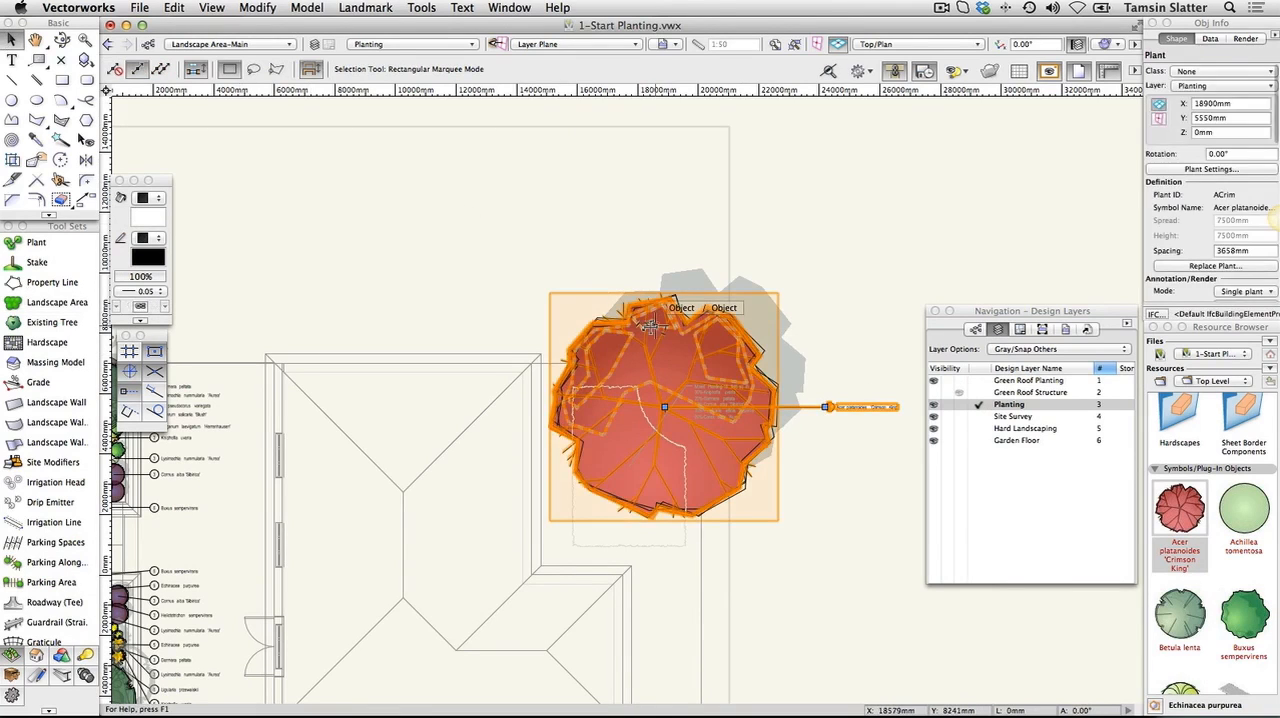
{"action": "left_click", "coordinate": [1217, 87]}
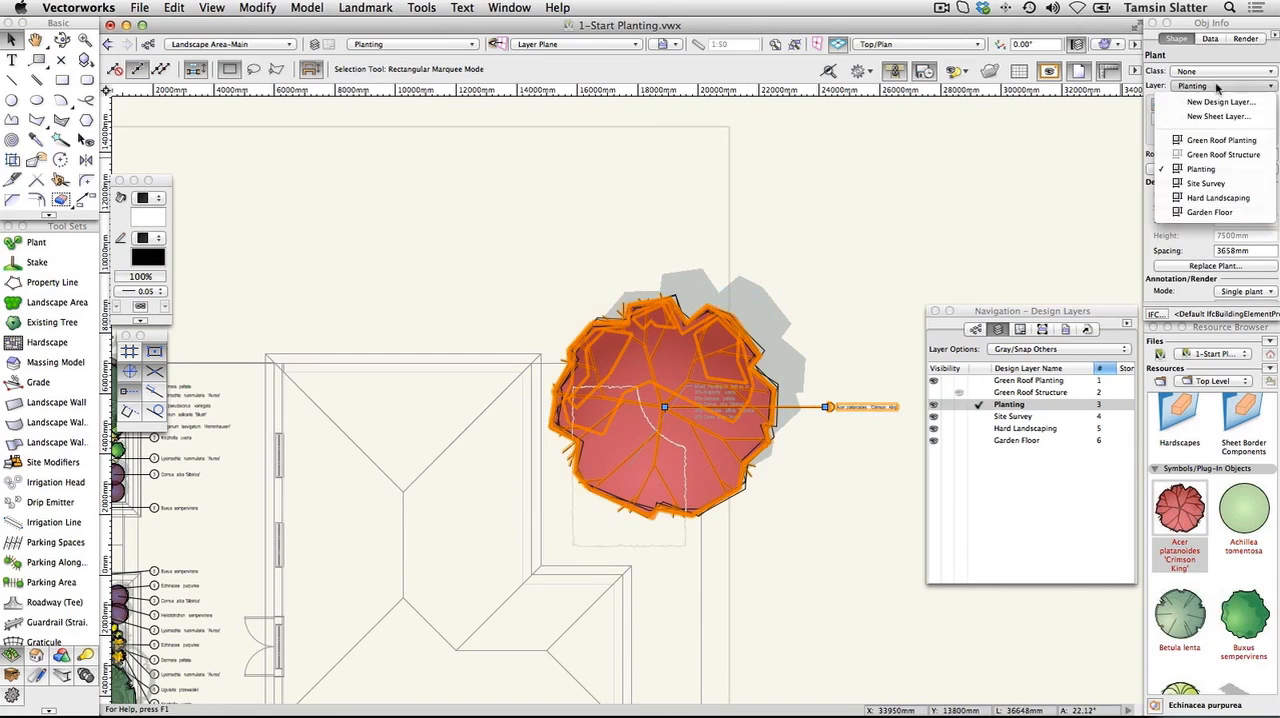
{"action": "left_click", "coordinate": [1224, 141]}
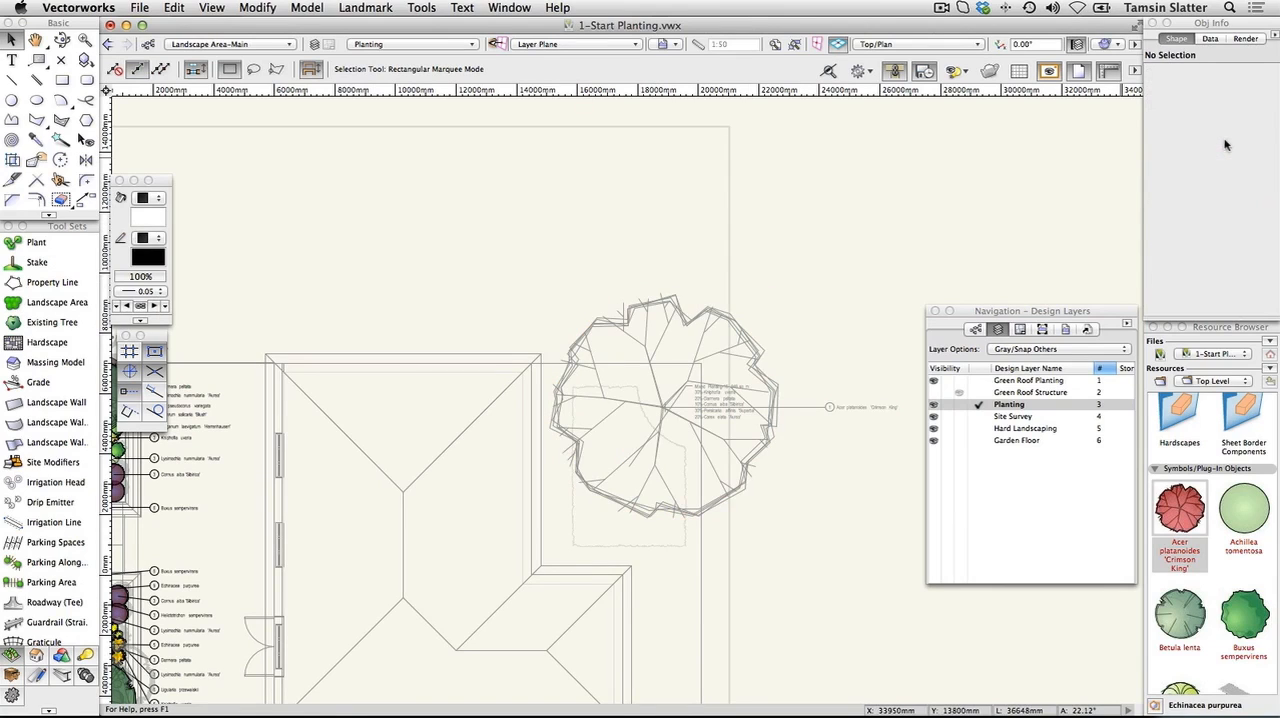
Set the design layer options to Show/Snap Others and make the Green Roof Structure layer visible
{"action": "left_click", "coordinate": [1050, 350]}
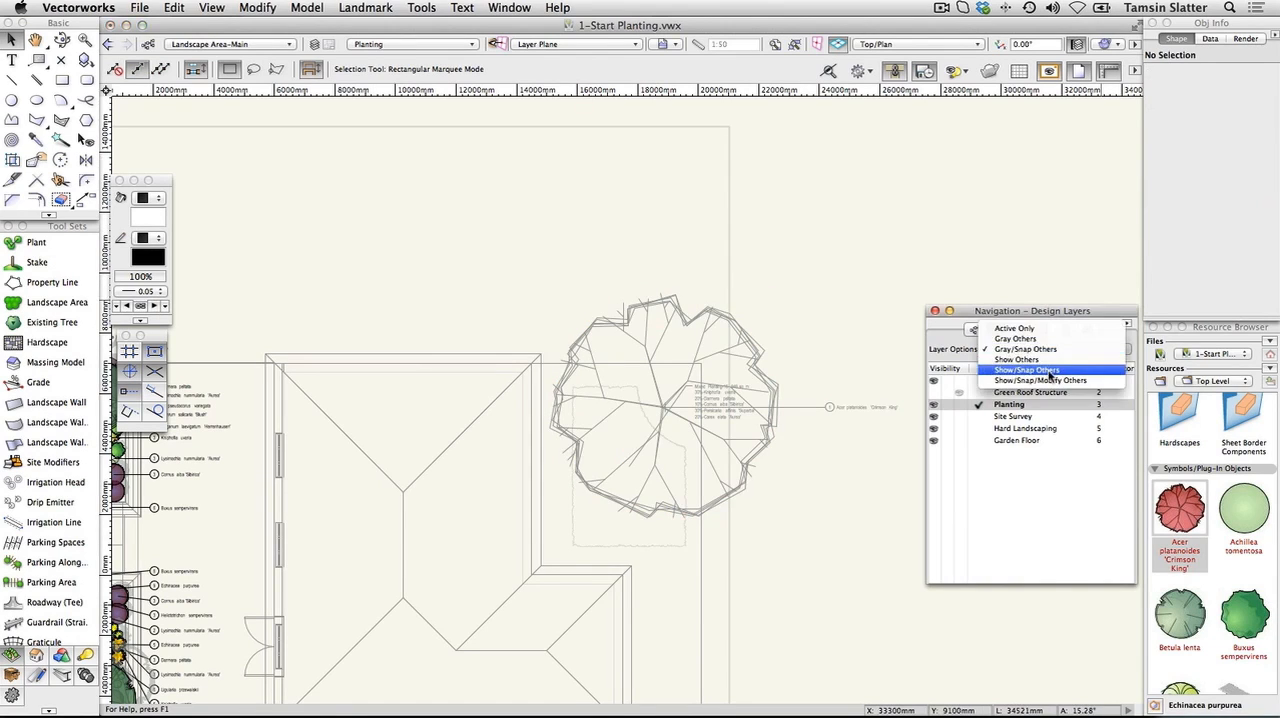
{"action": "left_click", "coordinate": [1050, 374]}
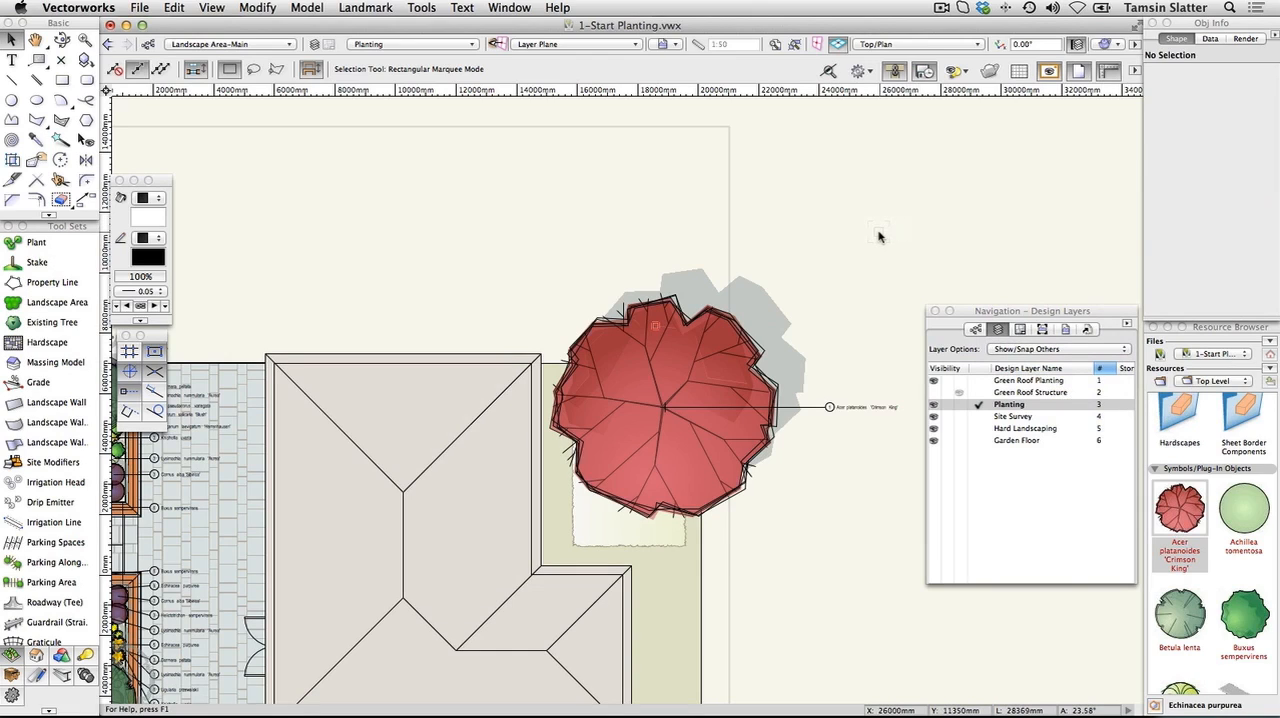
{"action": "left_click", "coordinate": [936, 392]}
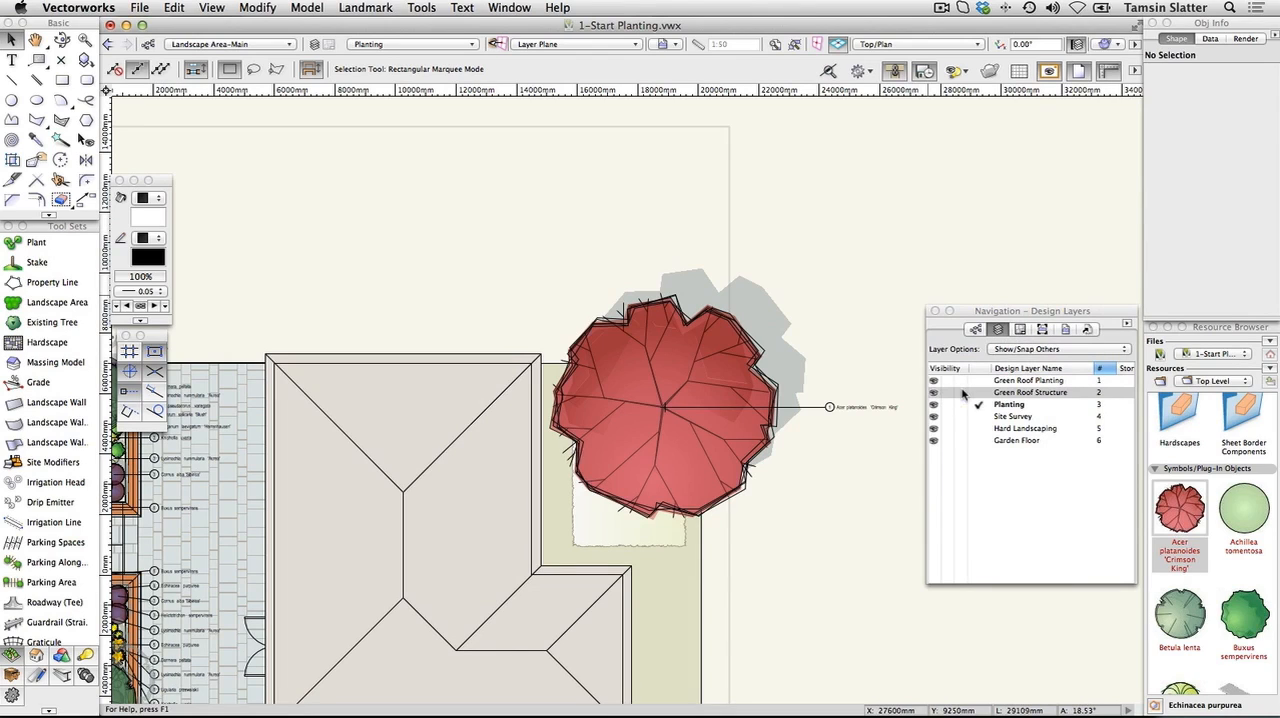
Inspect the tree and mixed planting beside the house in the Right Isometric view, and return to Top/Plan
{"action": "left_click", "coordinate": [978, 48]}
{"action": "left_click", "coordinate": [982, 197]}
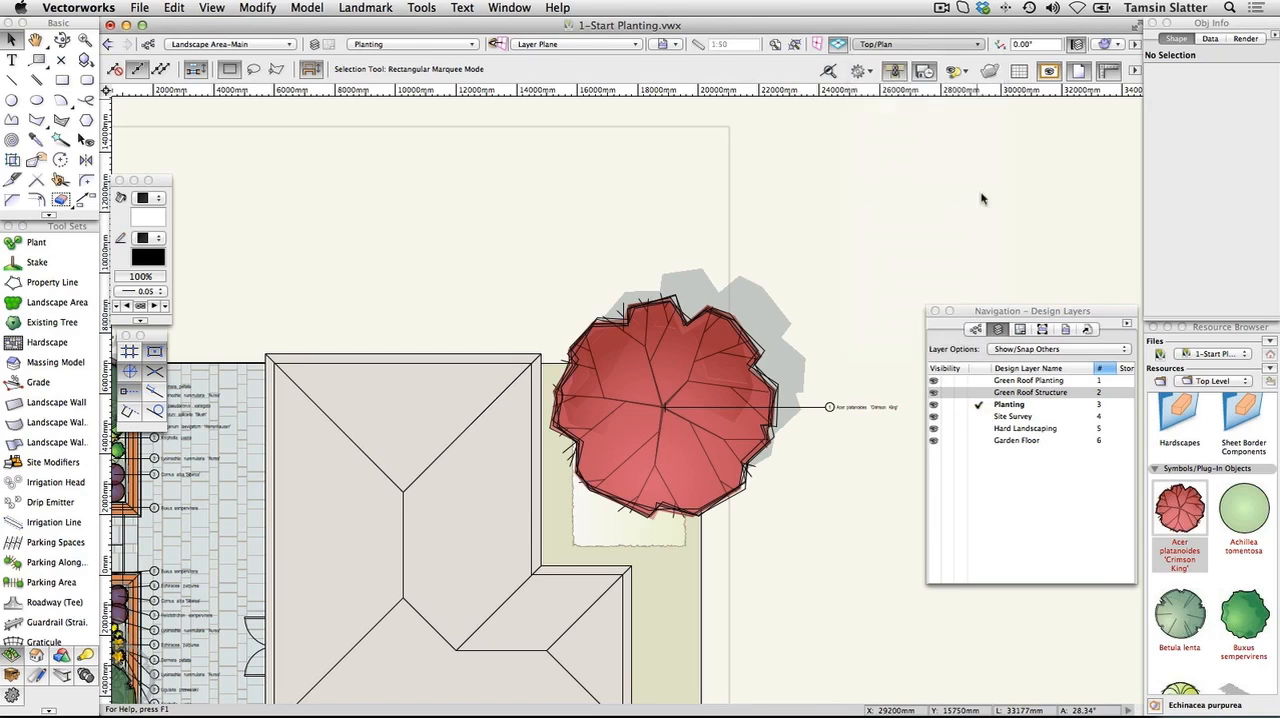
{"action": "scroll", "coordinate": [802, 497], "scroll_direction": "up", "scroll_amount": 3}
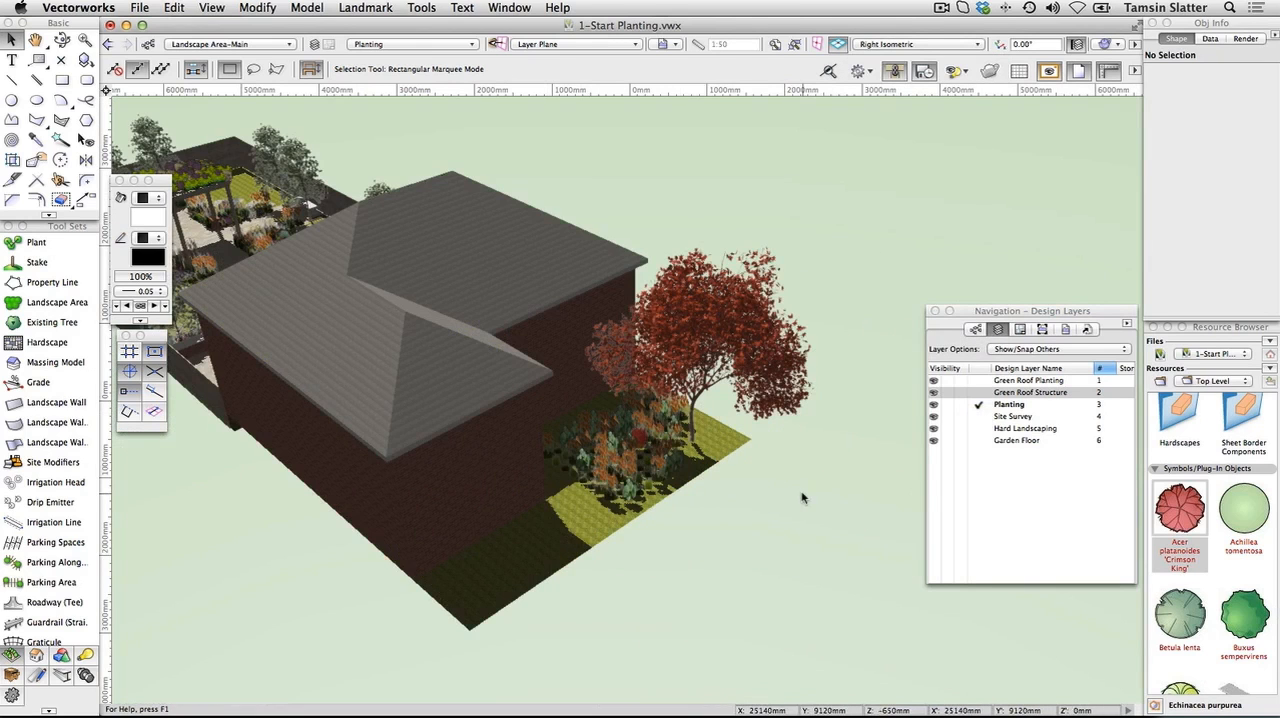
{"action": "left_click", "coordinate": [905, 45]}
{"action": "left_click", "coordinate": [903, 62]}
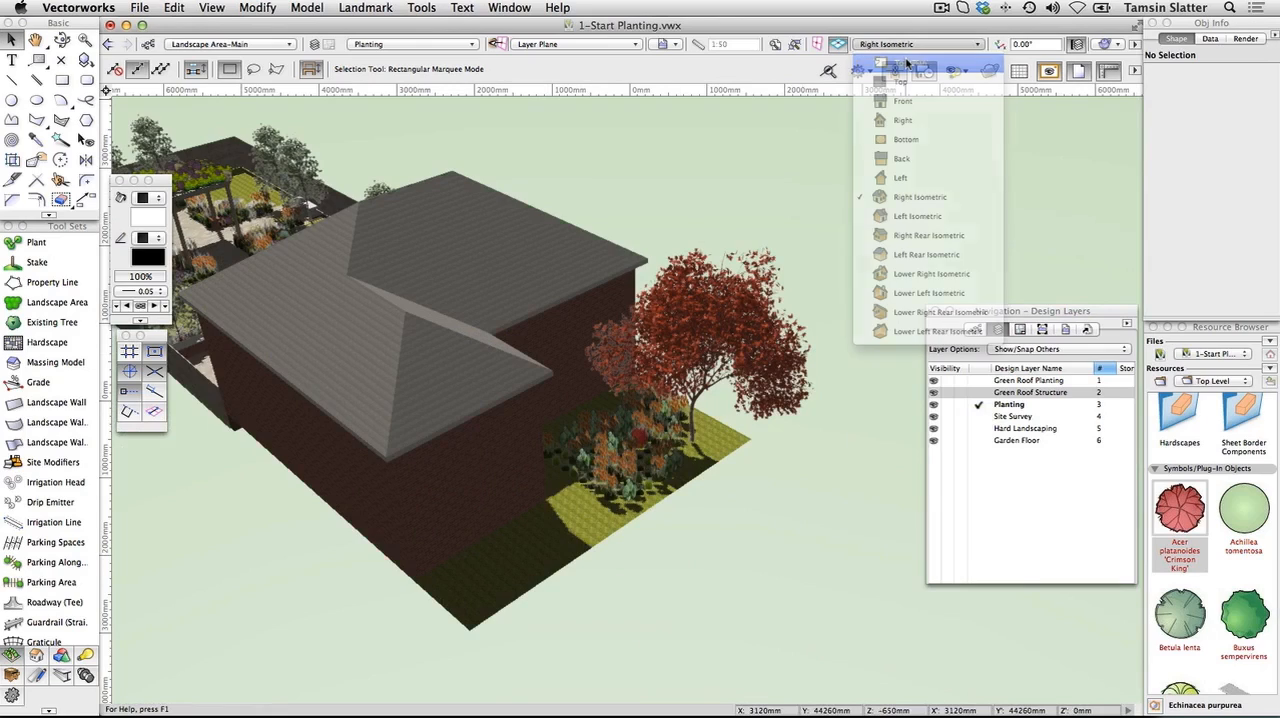